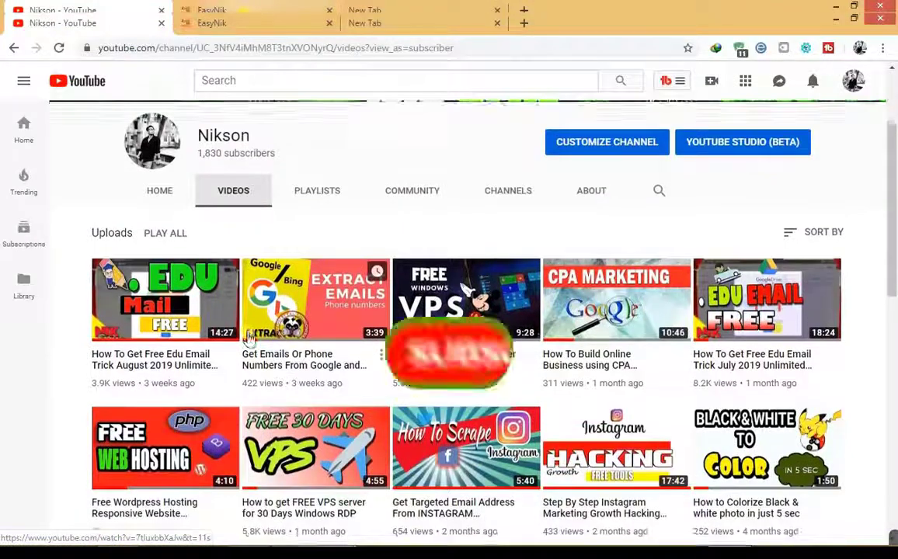
# Scroll through the YouTube channel's uploaded videos
pyautogui.scroll(-2, 248, 340)
pyautogui.scroll(-4, 249, 339)
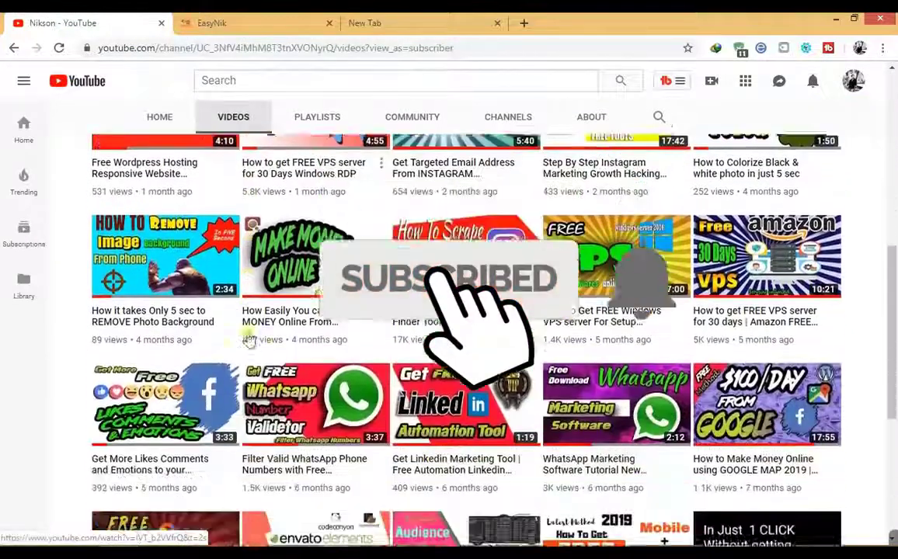
pyautogui.scroll(4, 243, 258)
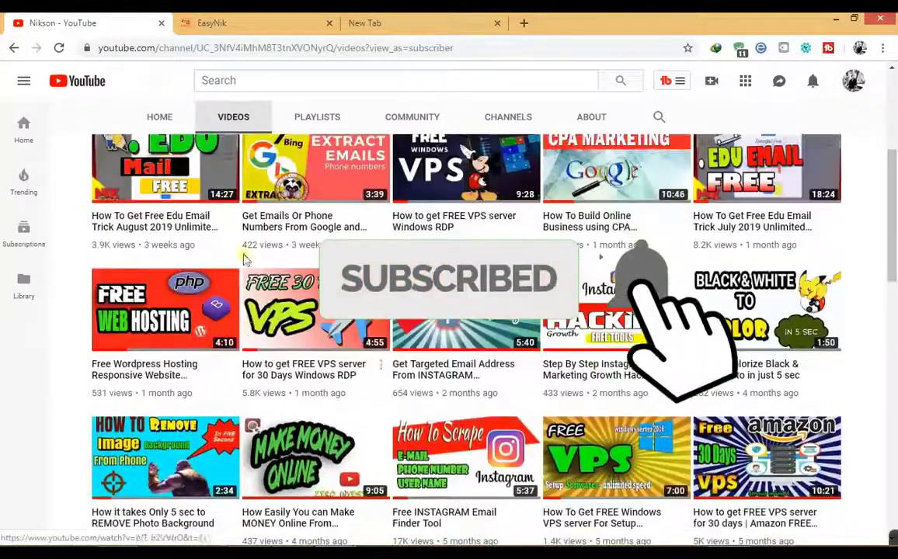
# Switch to the EasyNik blog and browse its post grid, including 'FREE Email Scraper'
pyautogui.click(246, 24)
pyautogui.scroll(-2, 317, 184)
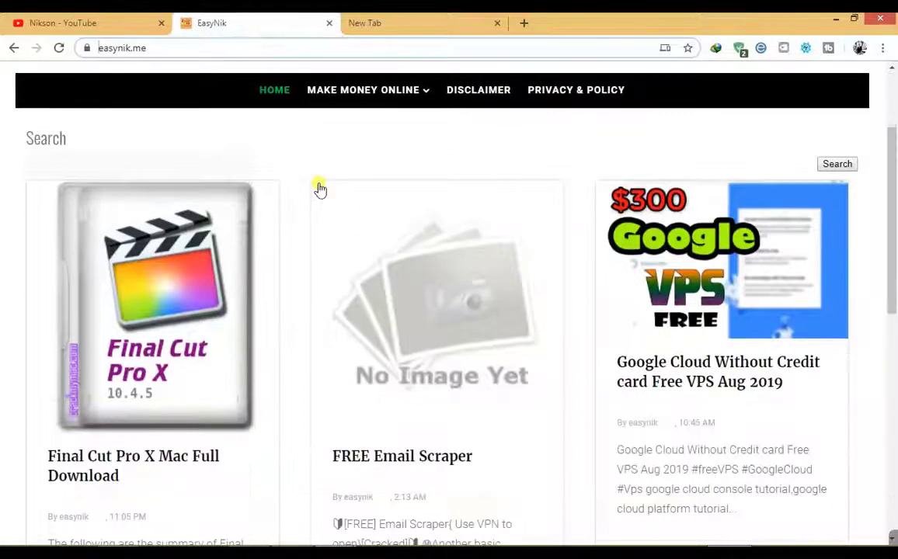
pyautogui.scroll(-5, 318, 188)
pyautogui.scroll(3, 317, 193)
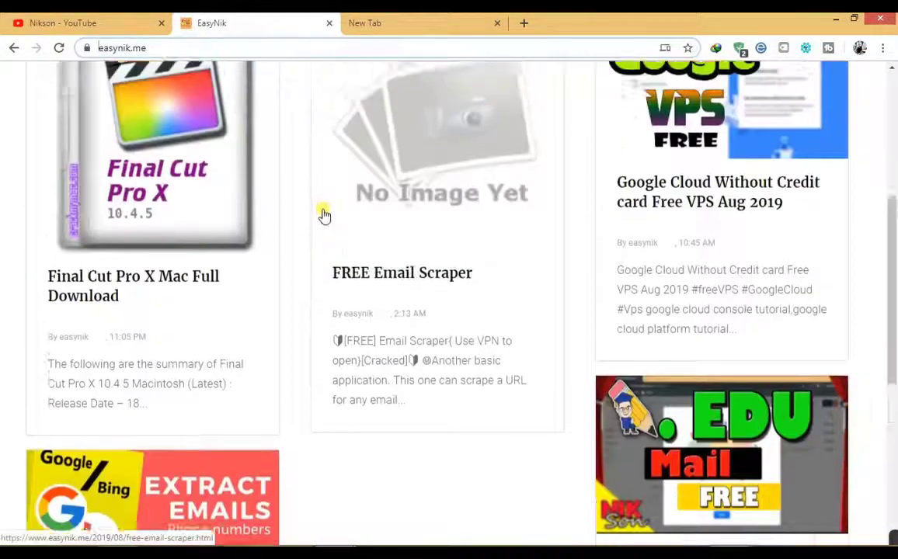
pyautogui.scroll(5, 324, 216)
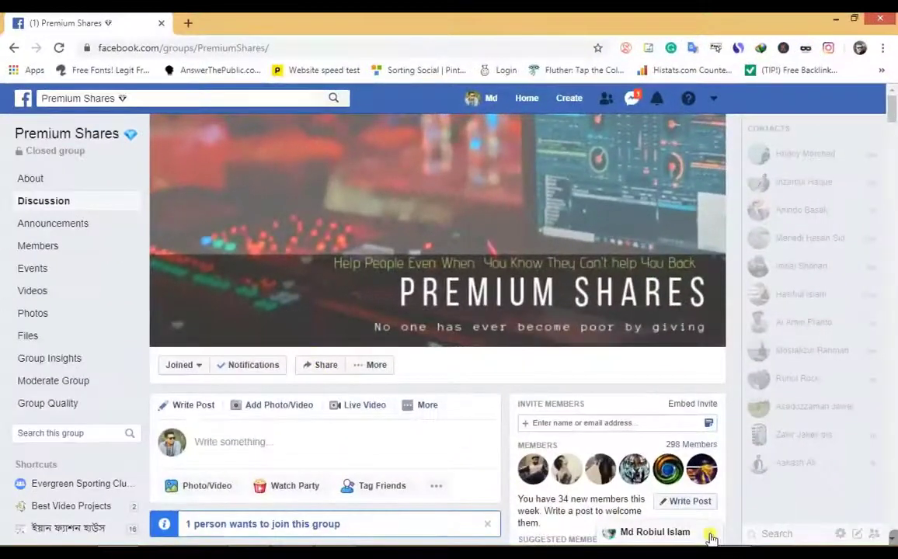
# Close the chat popup and scroll through the Premium Shares group's posts
pyautogui.click(710, 537)
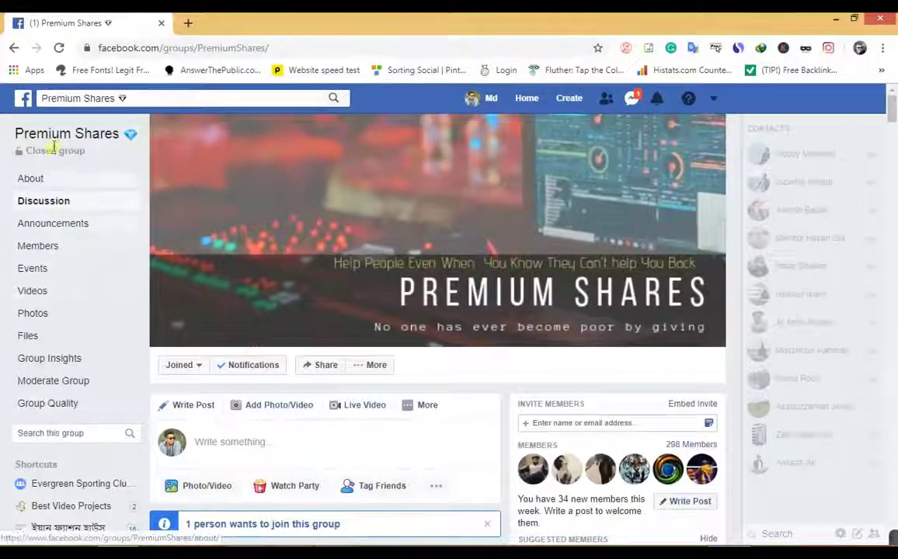
pyautogui.scroll(-4, 70, 217)
pyautogui.scroll(4, 72, 225)
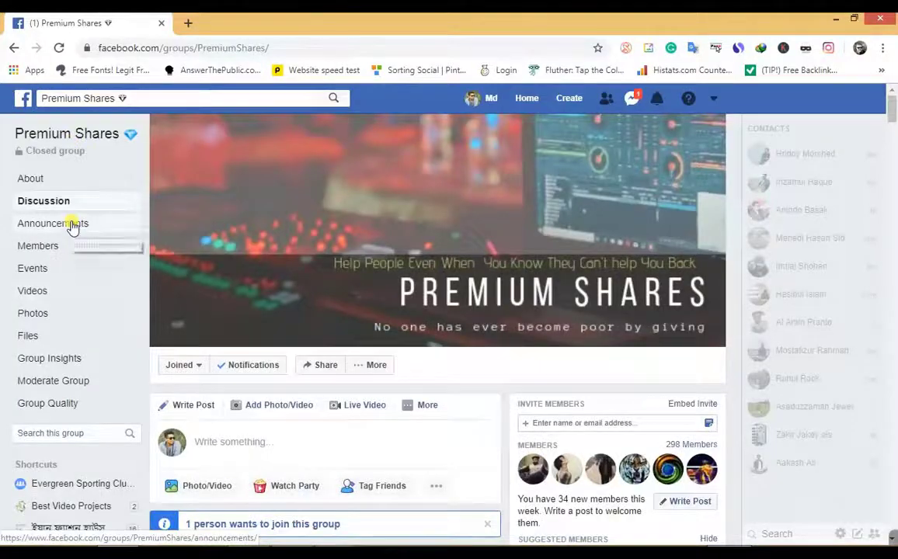
pyautogui.scroll(-9, 256, 295)
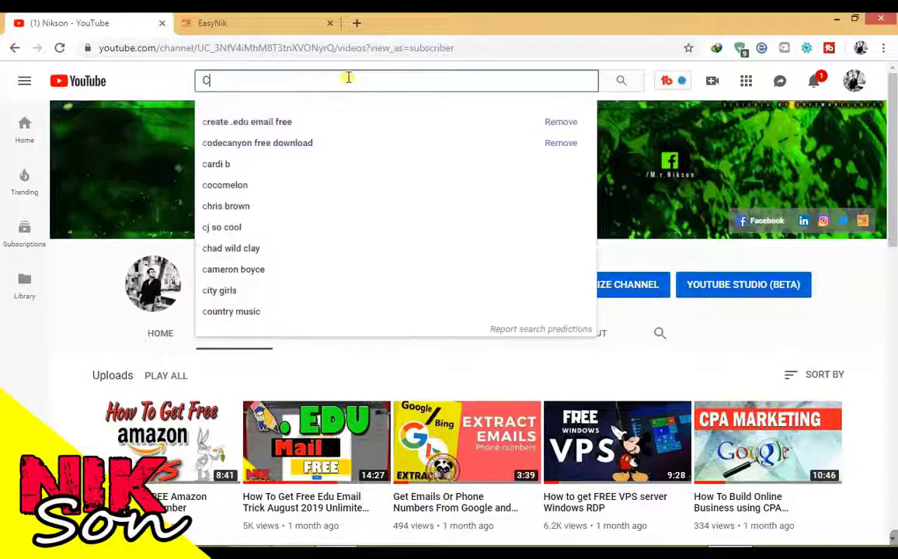
# Search YouTube for motivational quotes, filtered to Creative Commons videos
pyautogui.press('BackSpace')
pyautogui.write('Motivation ')
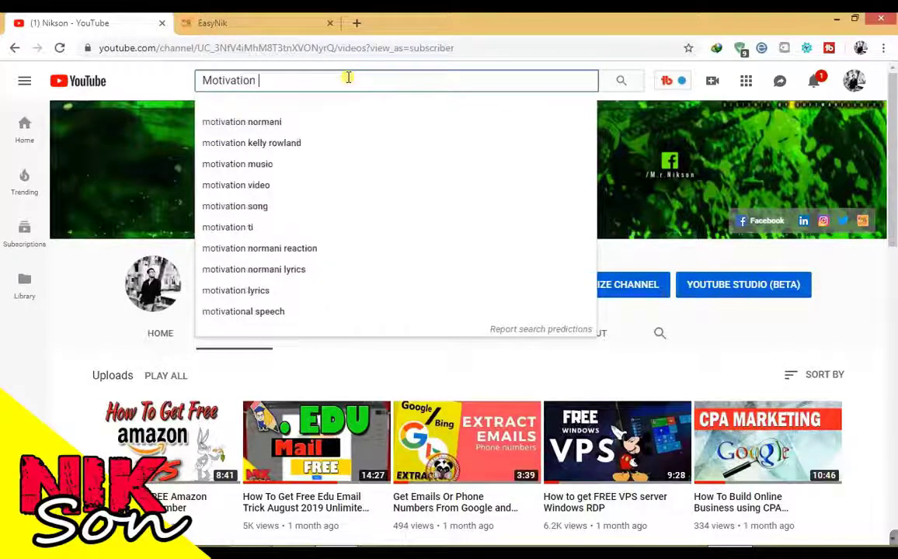
pyautogui.write('q')
pyautogui.press('Down')
pyautogui.press('Down')
pyautogui.press('Down')
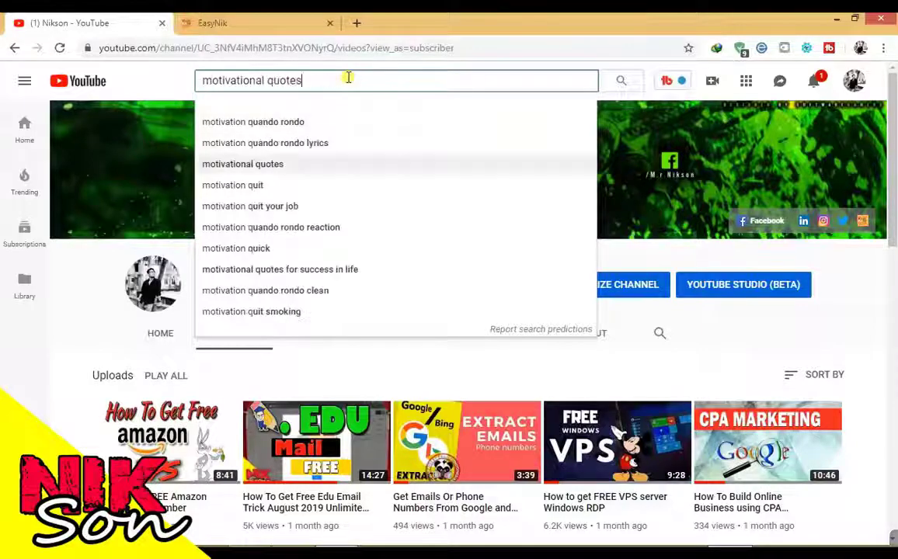
pyautogui.press('Return')
pyautogui.click(89, 135)
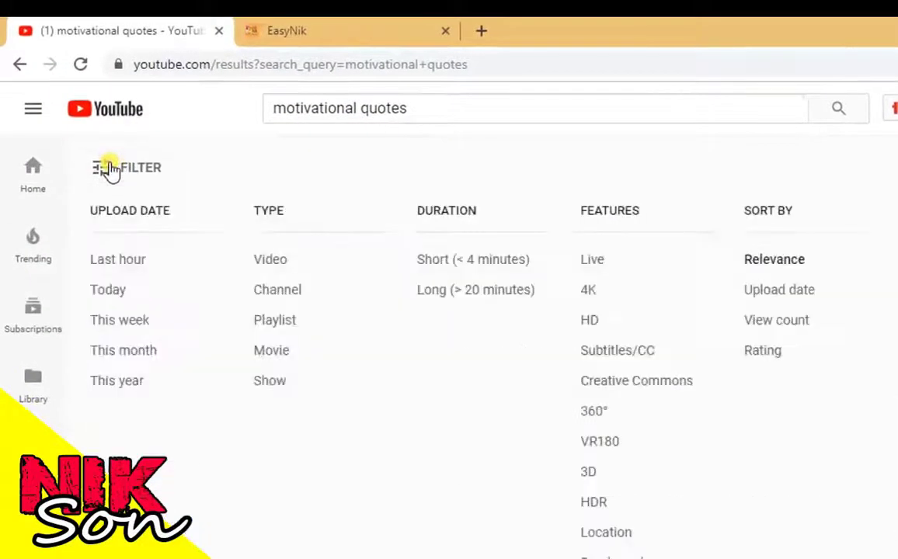
pyautogui.click(624, 382)
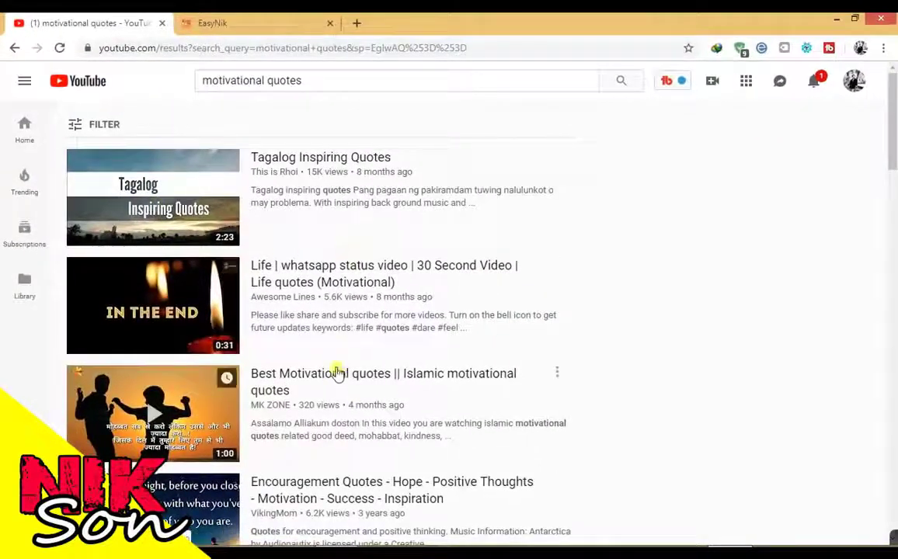
# Open the Tagalog Inspiring Quotes video and expand its description to check the licence
pyautogui.moveTo(279, 289)
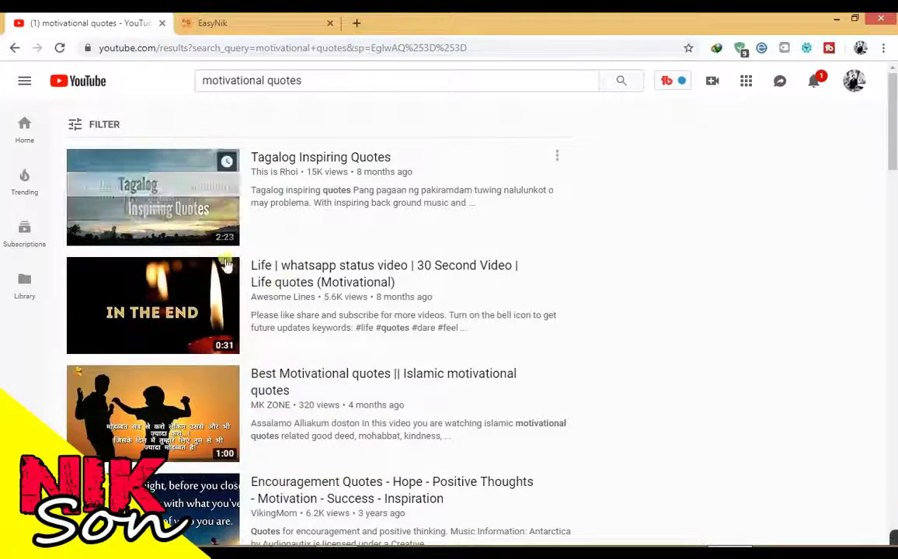
pyautogui.scroll(-3, 357, 350)
pyautogui.scroll(1, 347, 203)
pyautogui.scroll(1, 346, 204)
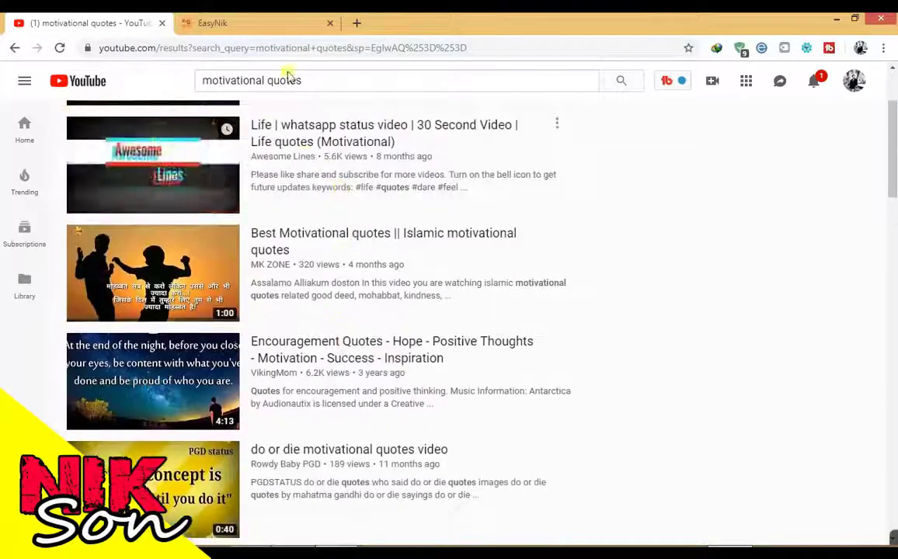
pyautogui.click(356, 22)
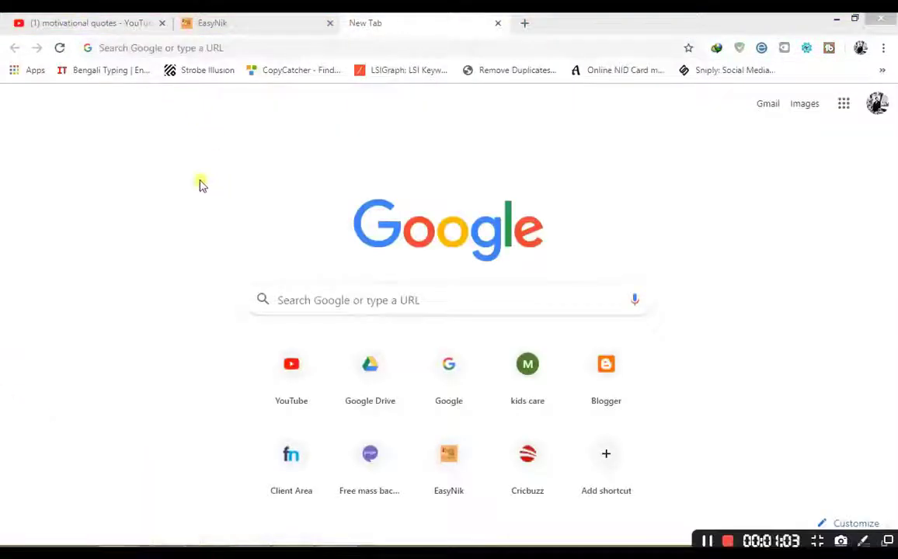
pyautogui.click(54, 15)
pyautogui.scroll(2, 183, 184)
pyautogui.click(168, 230)
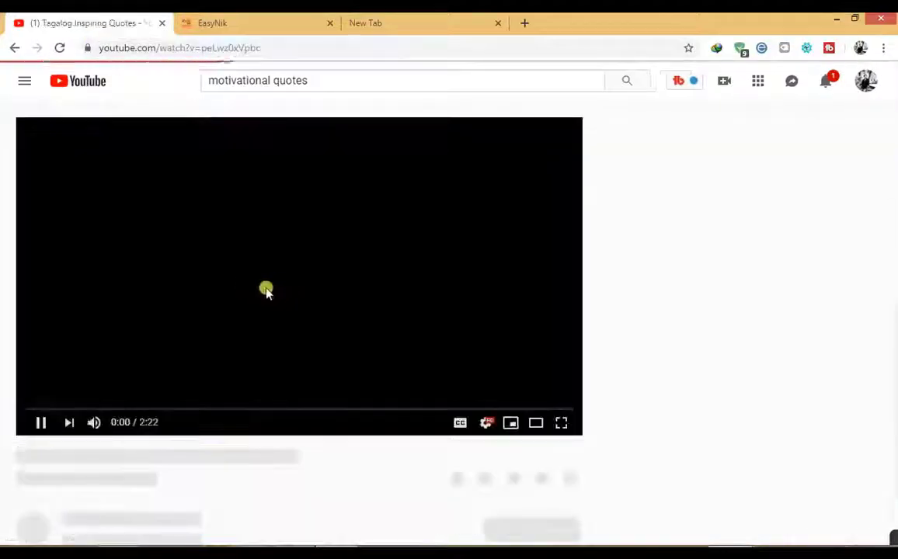
pyautogui.scroll(-3, 85, 405)
pyautogui.click(84, 400)
pyautogui.scroll(-3, 176, 411)
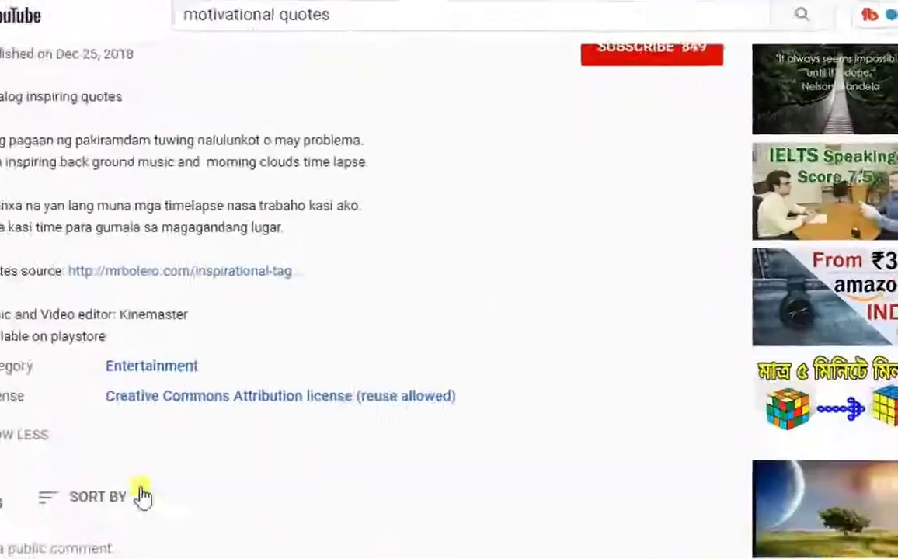
pyautogui.scroll(5, 287, 351)
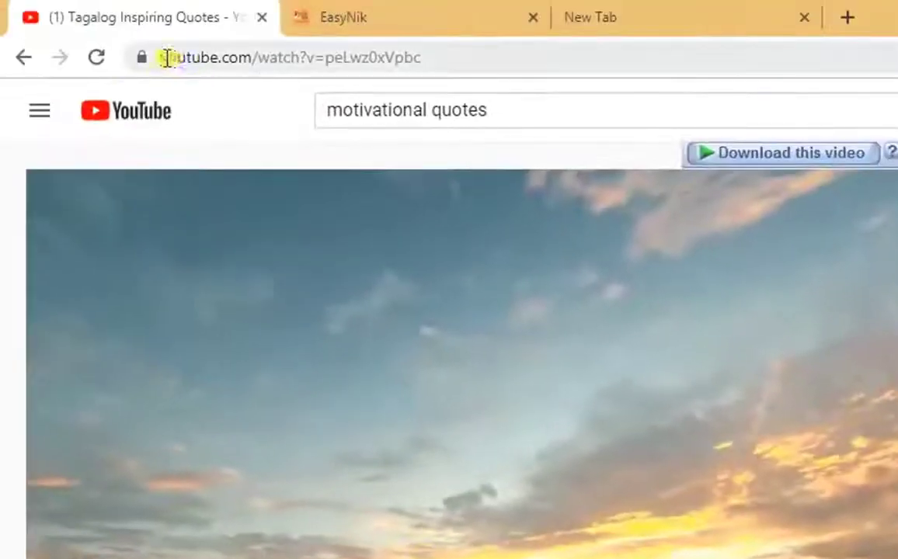
# Change the video's address to ssyoutube.com to load its download page
pyautogui.doubleClick(167, 59)
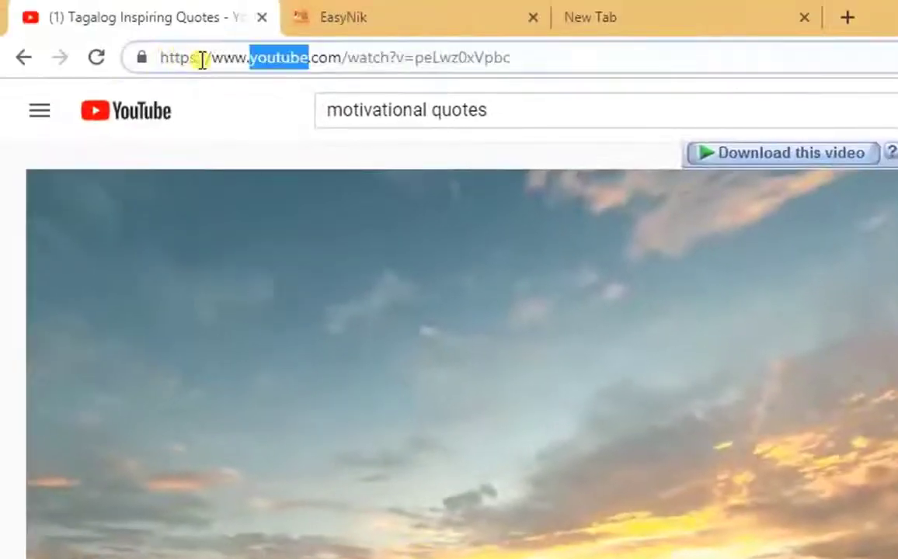
pyautogui.write('ss')
pyautogui.press('Return')
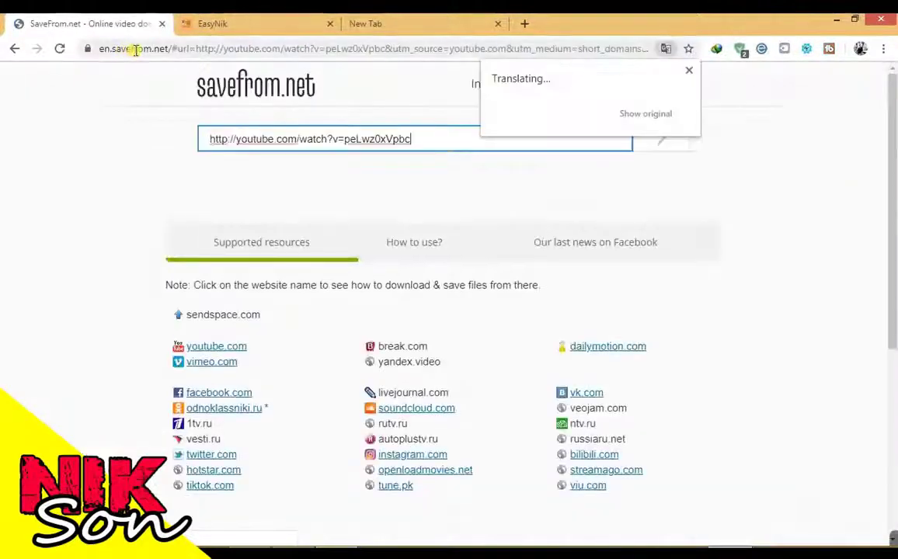
# Download Tagalog Inspiring Quotes as MP4 720 from SaveFrom.net and return to the video page
pyautogui.click(689, 70)
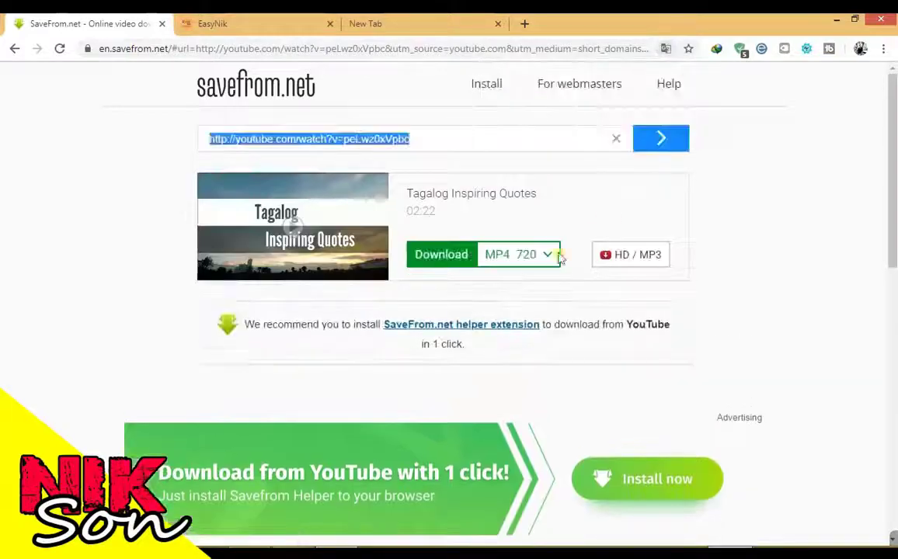
pyautogui.click(441, 254)
pyautogui.click(457, 347)
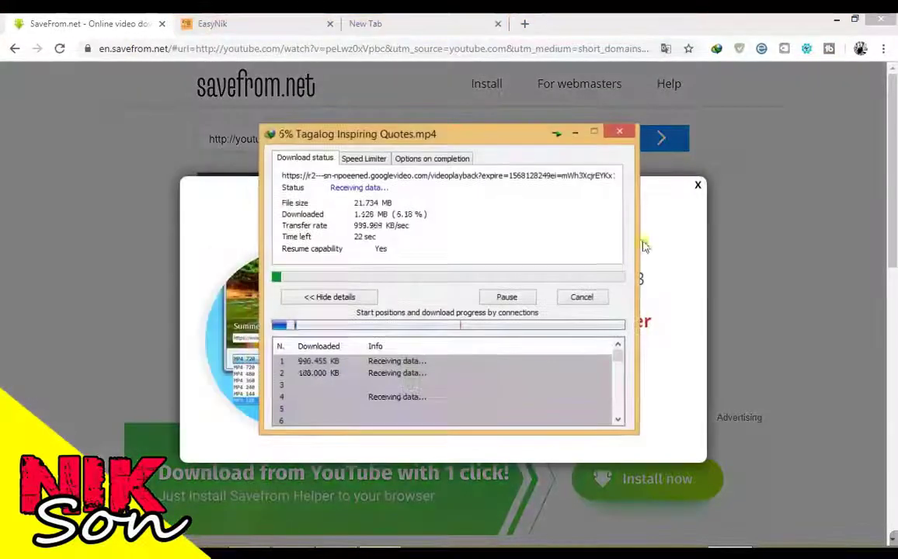
pyautogui.click(581, 297)
pyautogui.click(697, 185)
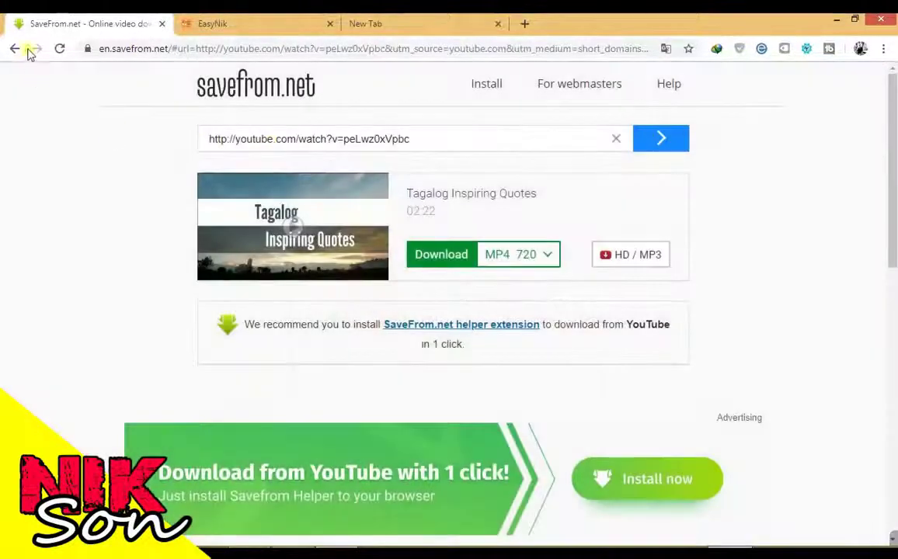
pyautogui.click(14, 48)
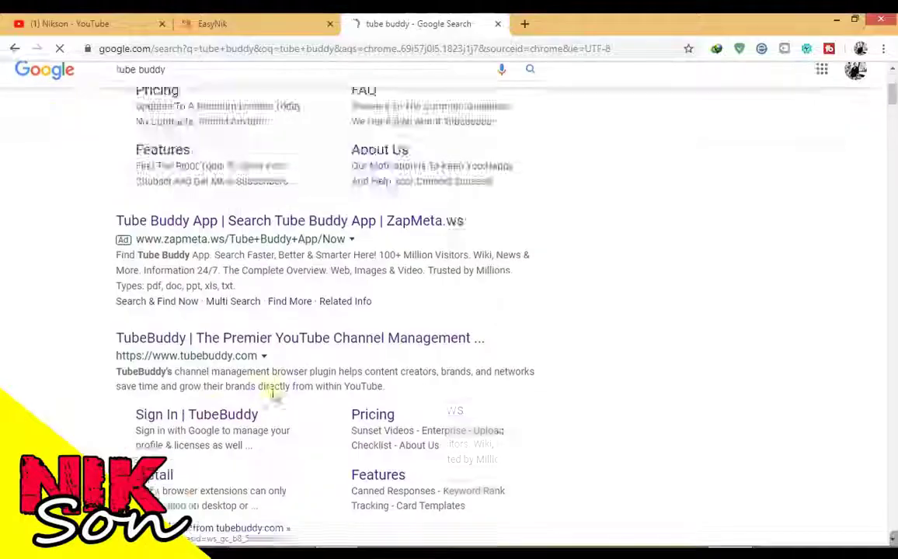
# Scroll through the TubeBuddy for YouTube Web Store page, confirming it is already added
pyautogui.scroll(-1, 220, 260)
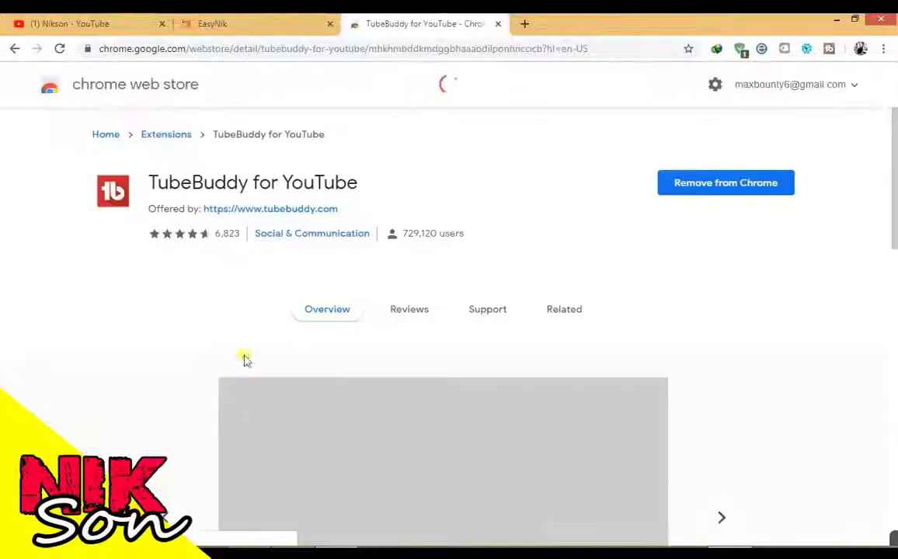
pyautogui.scroll(-3, 425, 346)
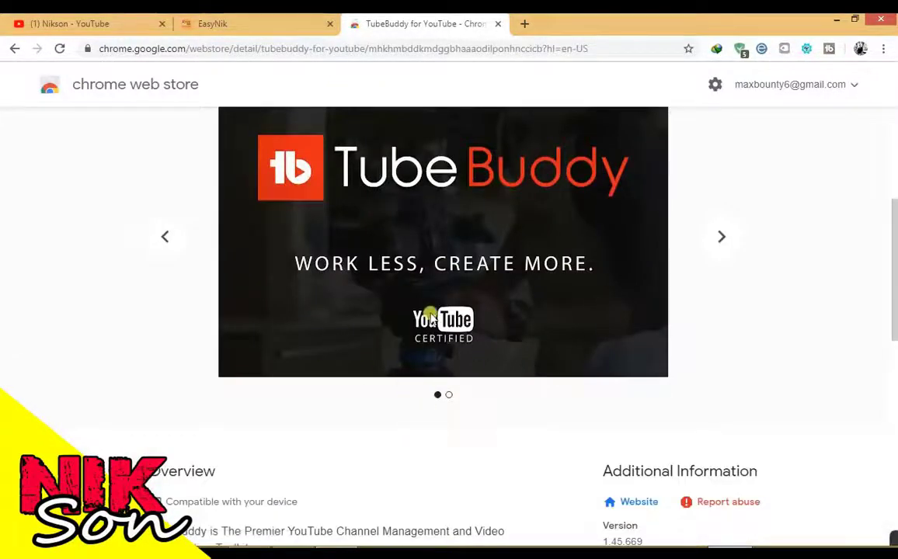
pyautogui.scroll(3, 430, 315)
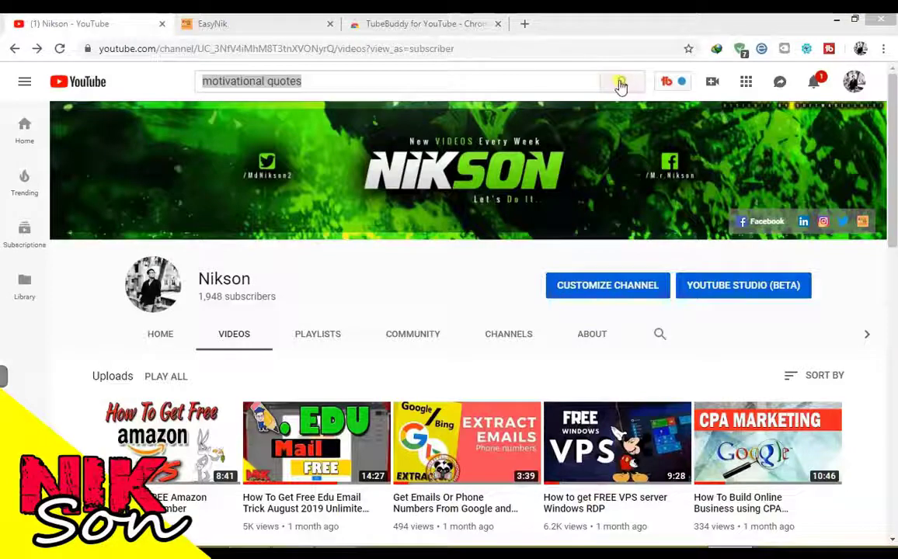
# Check TubeBuddy keyword scores for 'motivational quotes' and 'motivational quotes for success in life'
pyautogui.click(611, 85)
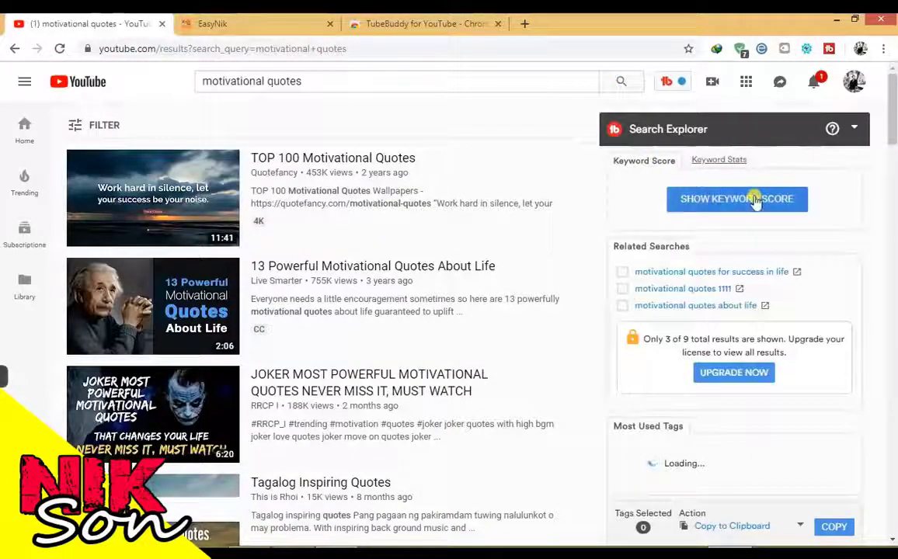
pyautogui.click(753, 200)
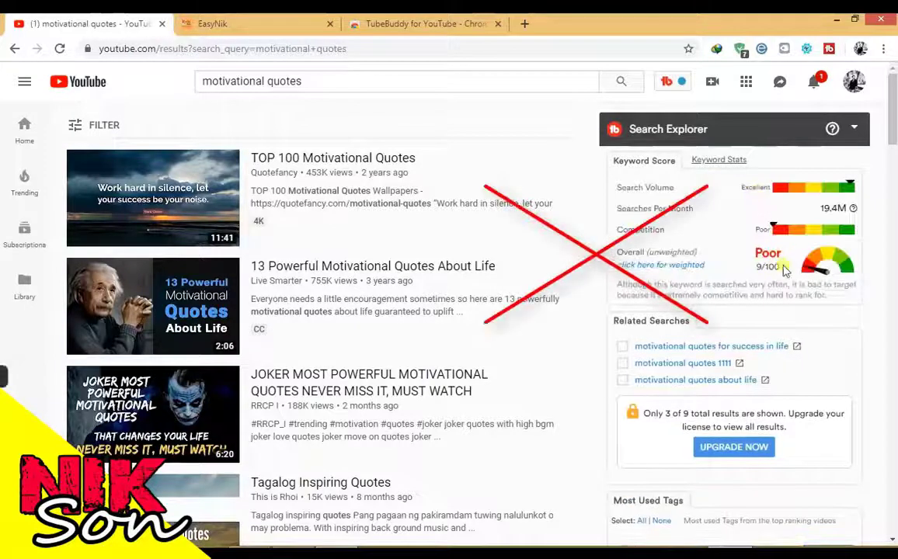
pyautogui.click(797, 347)
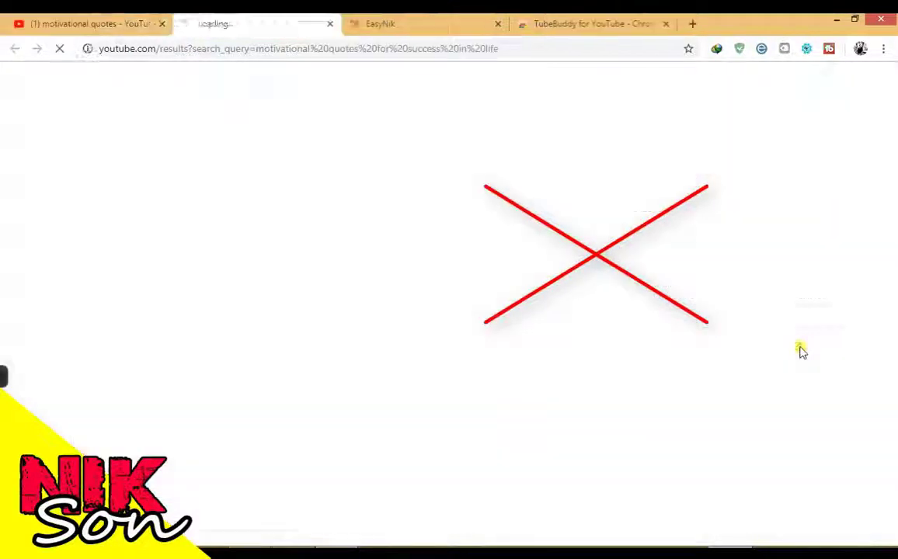
pyautogui.click(164, 24)
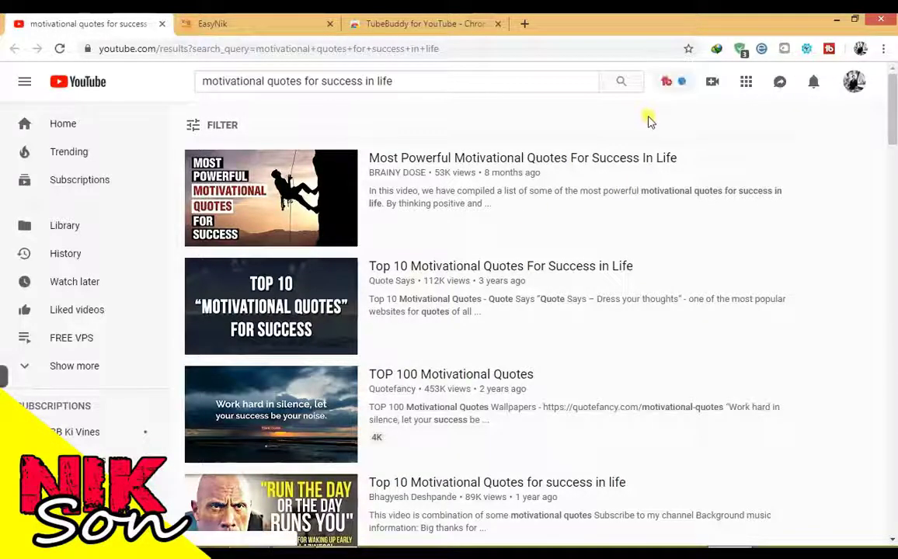
pyautogui.click(753, 200)
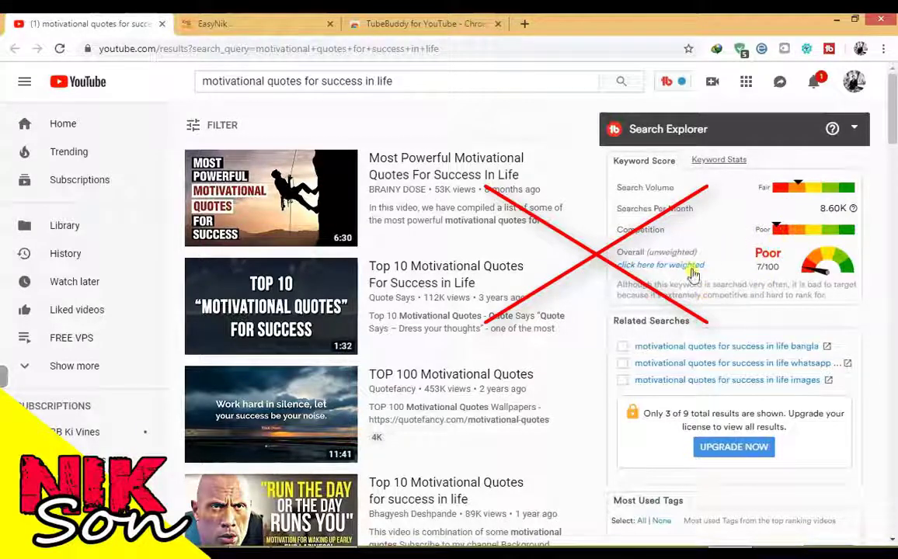
# Score the bangla variant (Very Good, 71/100) and select the search query text
pyautogui.click(661, 347)
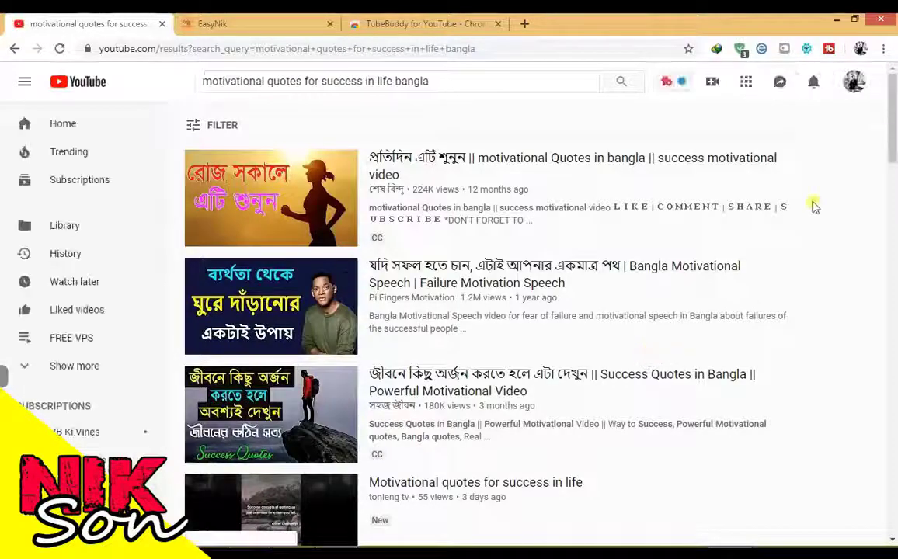
pyautogui.click(746, 203)
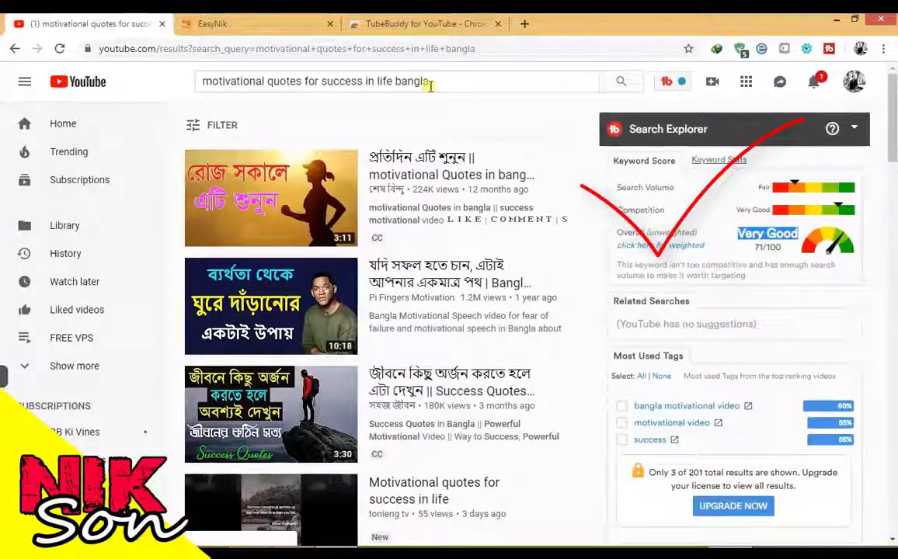
pyautogui.click(371, 81)
pyautogui.moveTo(425, 81); pyautogui.dragTo(229, 83)
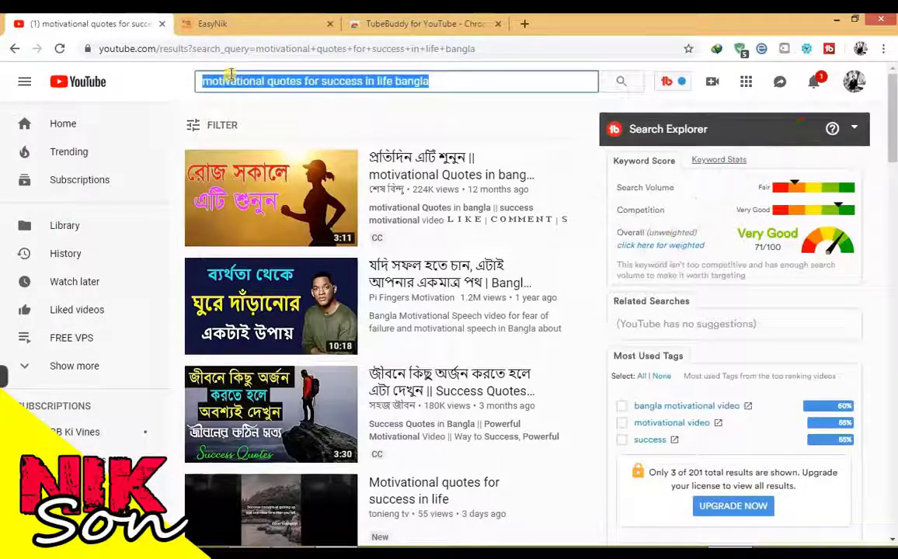
# Score 'motivational videos for success in life' (Fair, 28/100), closing the old search tab
pyautogui.click(715, 423)
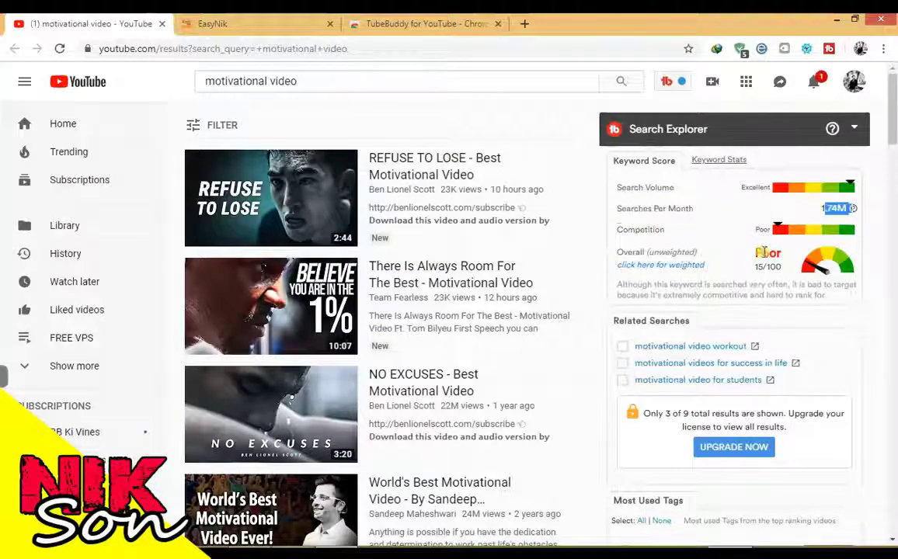
pyautogui.click(792, 364)
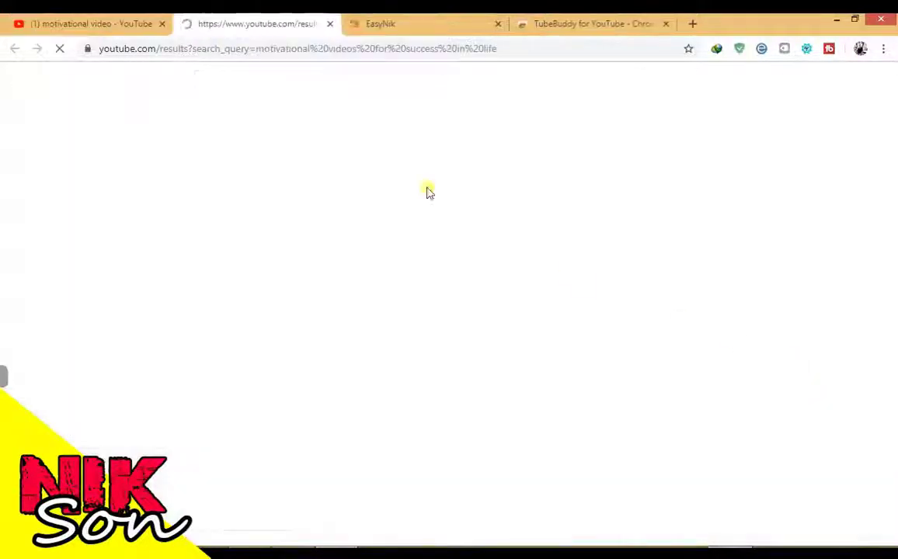
pyautogui.click(150, 26)
pyautogui.click(162, 24)
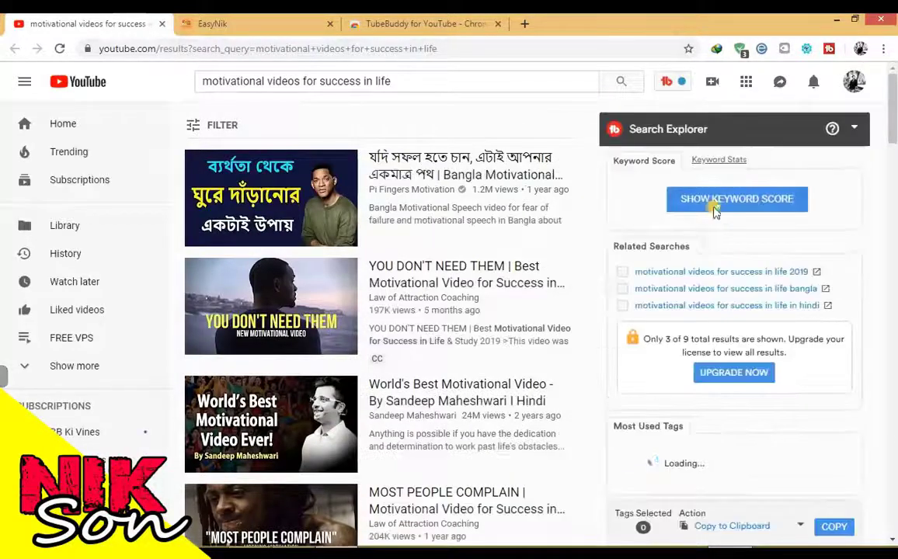
pyautogui.click(641, 187)
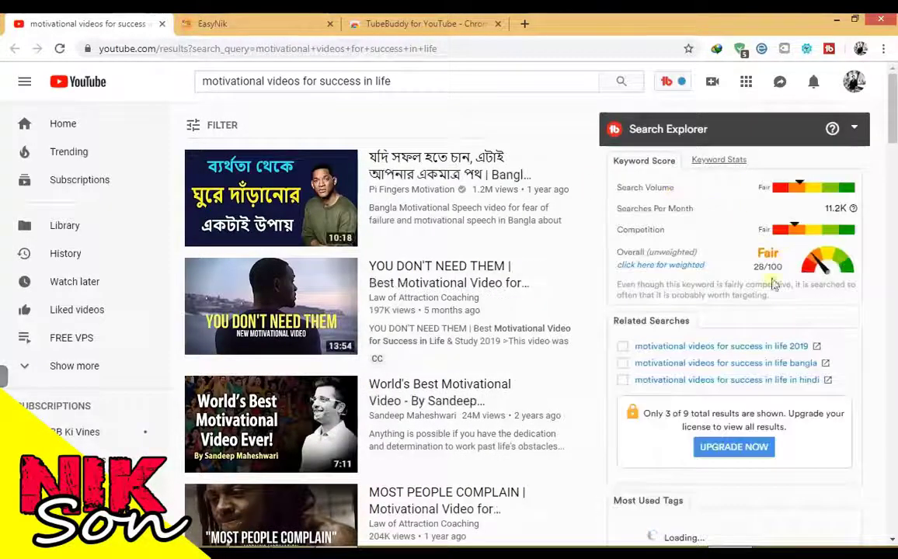
# Open the 2019 variant, close the old tab, and show its keyword score and tags
pyautogui.click(812, 346)
pyautogui.click(155, 25)
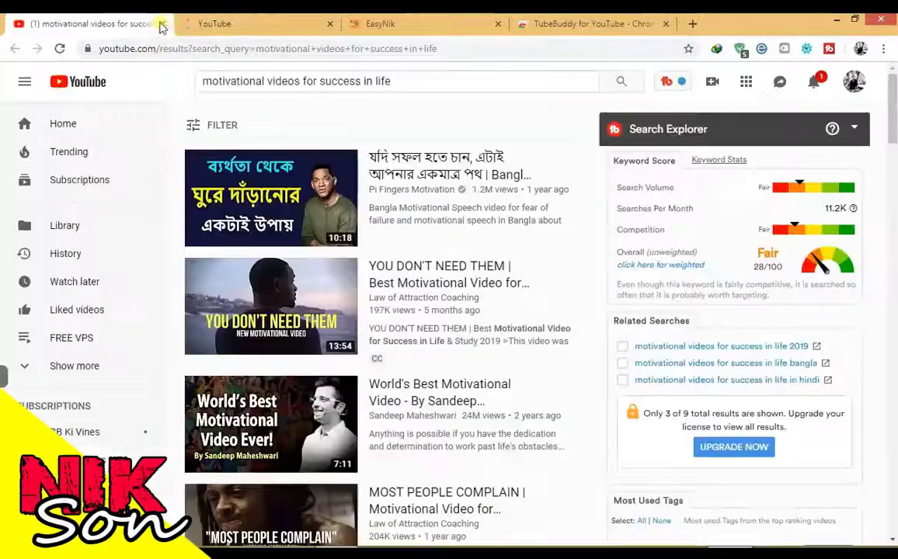
pyautogui.hotkey('ctrl', 'w')
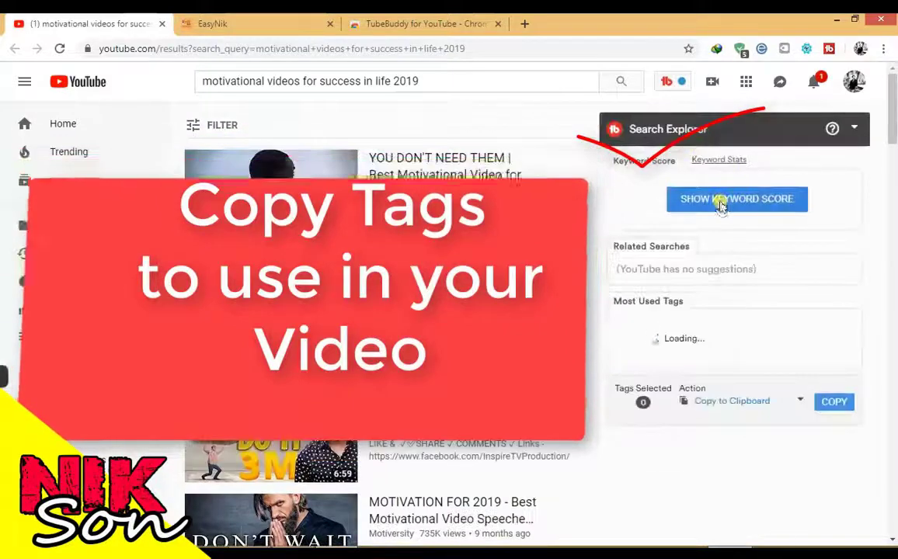
pyautogui.click(718, 201)
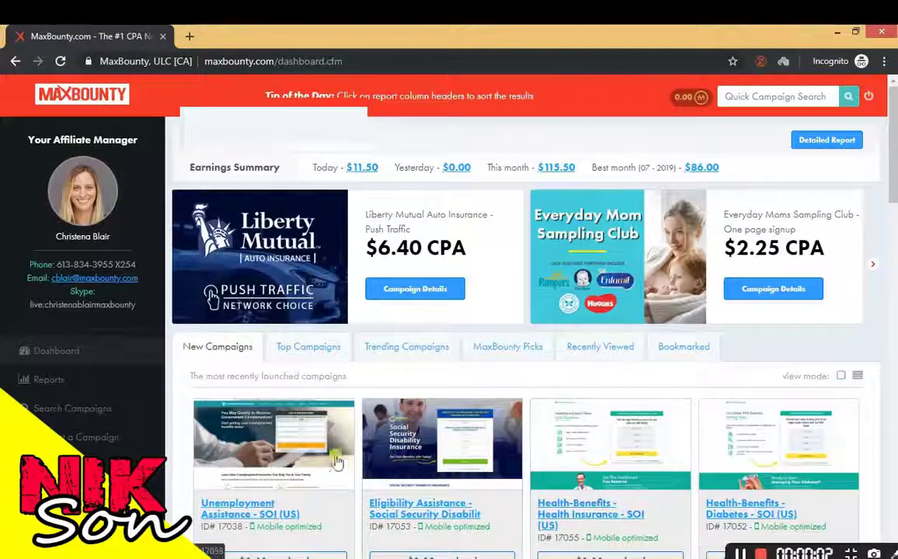
# Review last month's MaxBounty earnings report and open the Campaign Search page
pyautogui.click(550, 171)
pyautogui.click(701, 385)
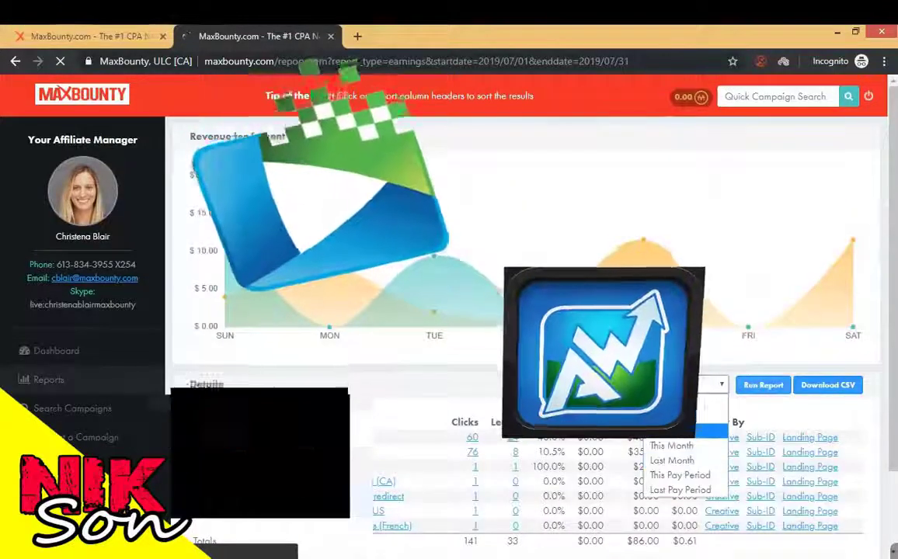
pyautogui.click(673, 460)
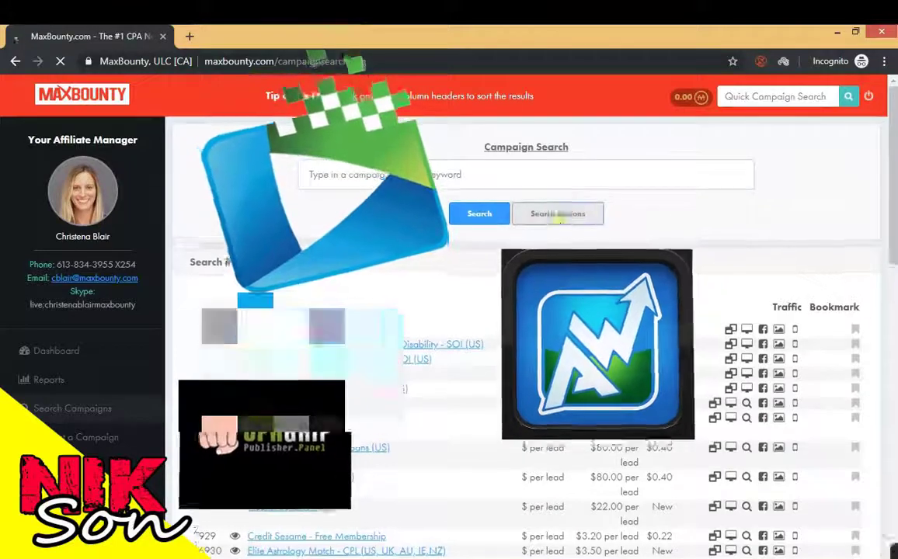
pyautogui.click(566, 208)
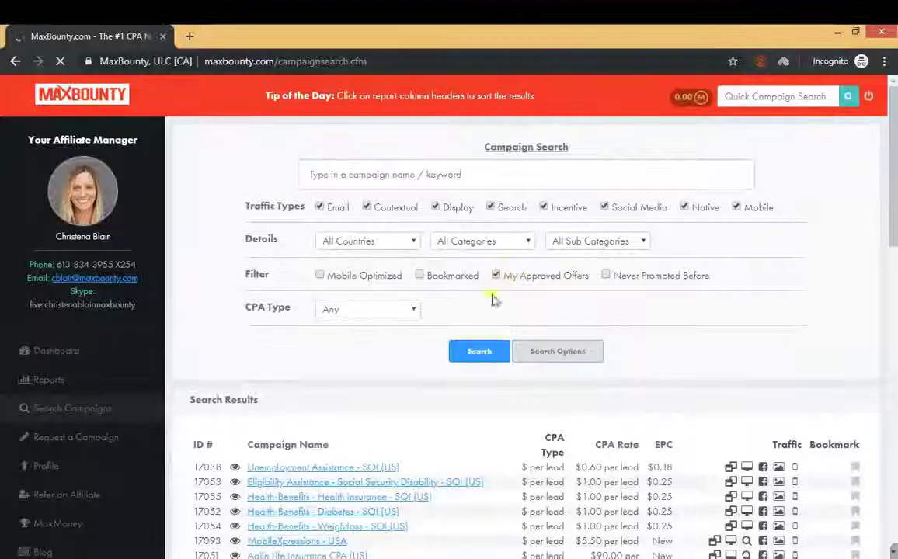
# Search campaigns with CPA Type set to '$ per lead' and scroll the results
pyautogui.click(473, 357)
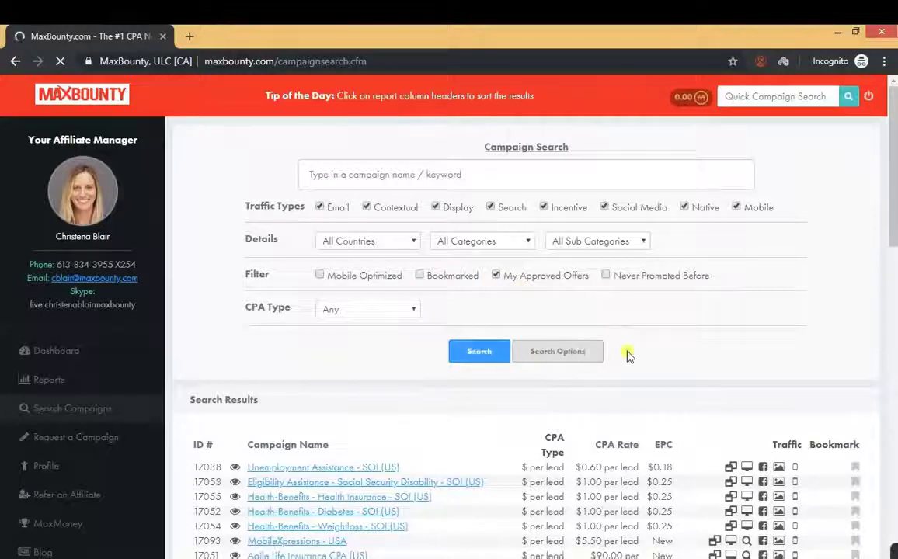
pyautogui.click(401, 309)
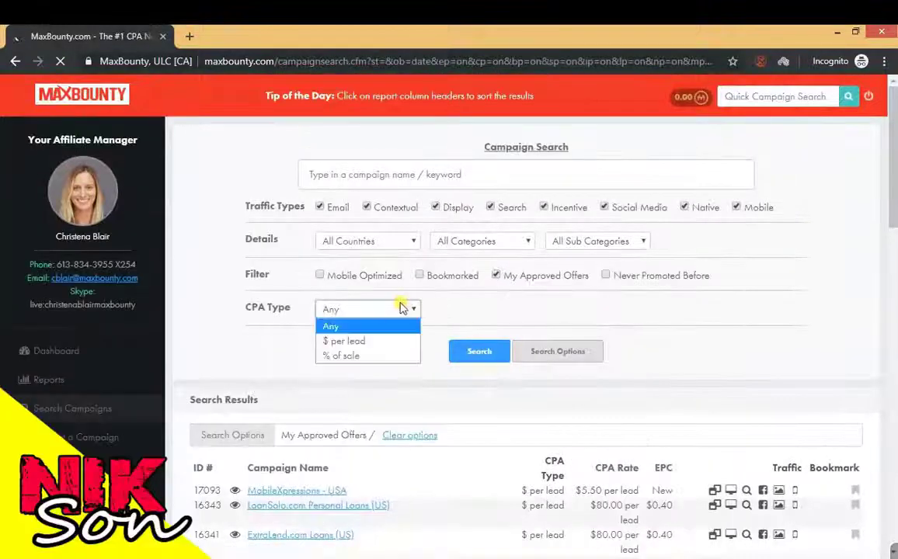
pyautogui.click(354, 342)
pyautogui.click(476, 349)
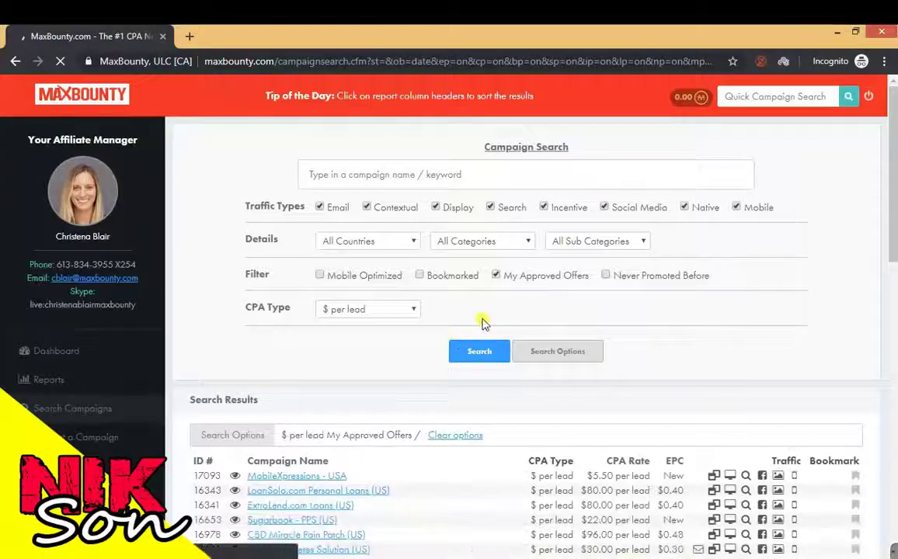
pyautogui.scroll(-2, 520, 321)
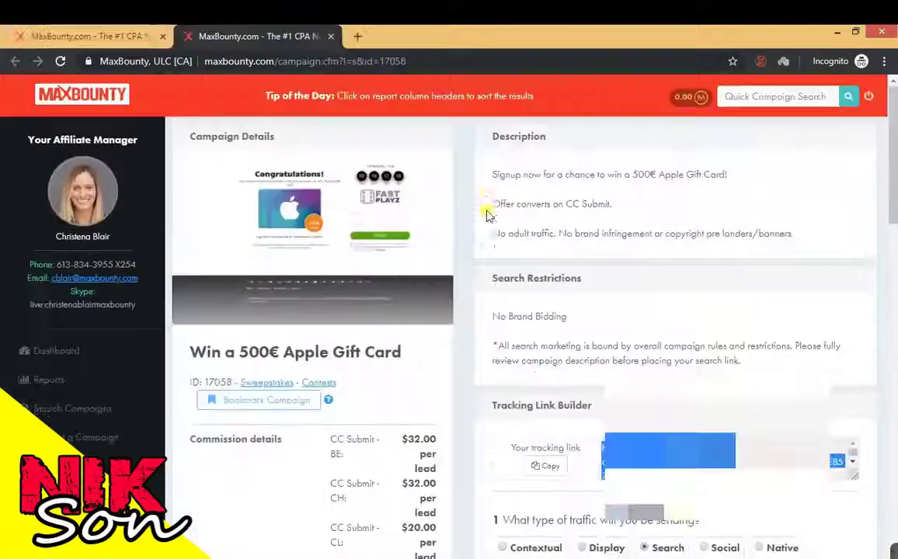
# Select the 17058 Apple Gift Card campaign's description and open a blank tab beside it
pyautogui.moveTo(492, 174); pyautogui.dragTo(796, 234)
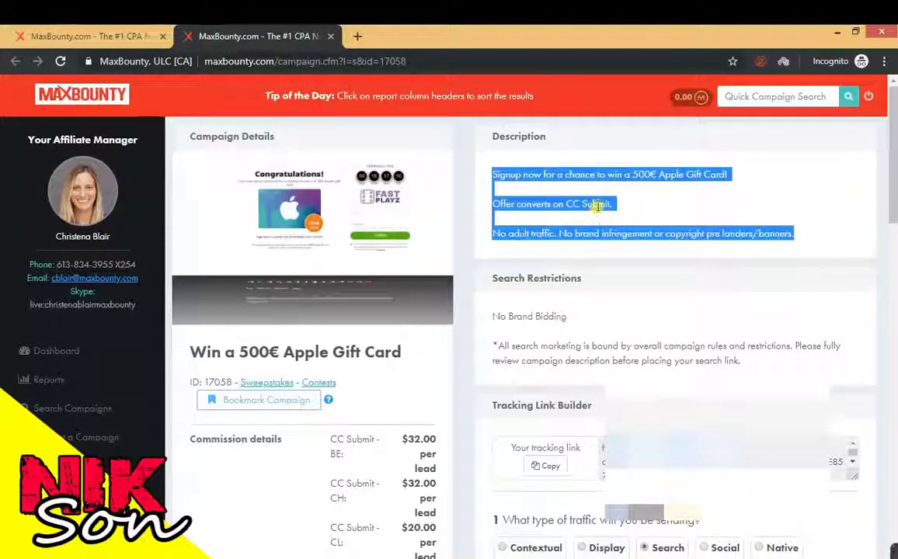
pyautogui.scroll(-5, 372, 334)
pyautogui.scroll(3, 365, 295)
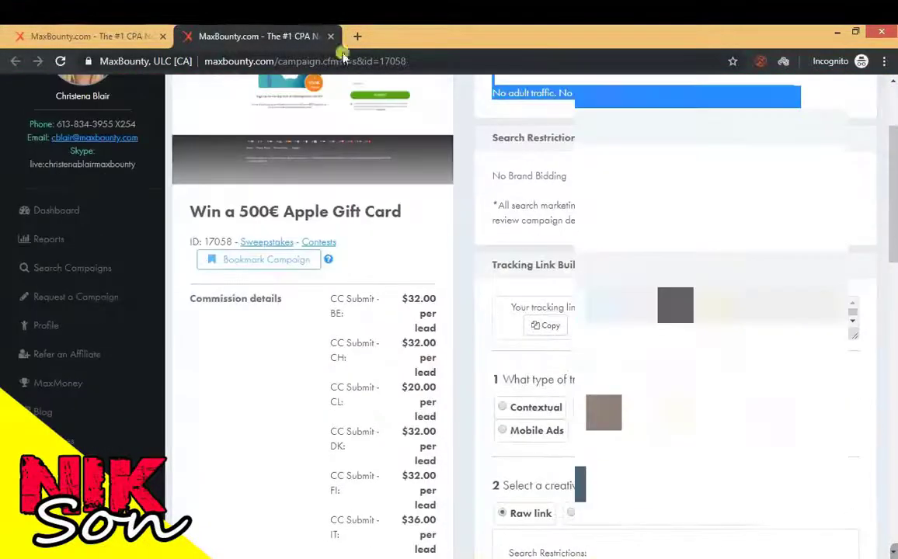
pyautogui.click(357, 35)
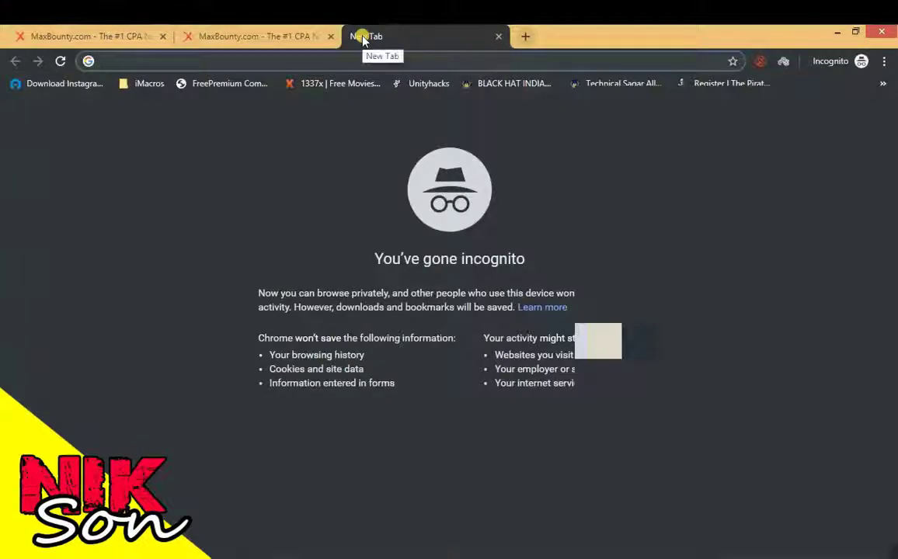
# Search Google for 'not pad online' and copy the campaign title 'Win a 500€ Apple Gift Card'
pyautogui.write('not pa')
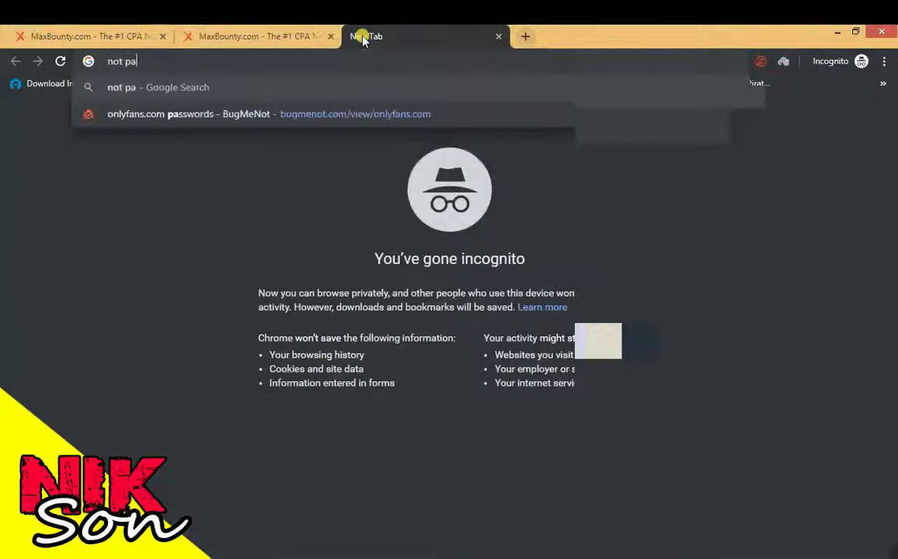
pyautogui.write('d online')
pyautogui.press('Return')
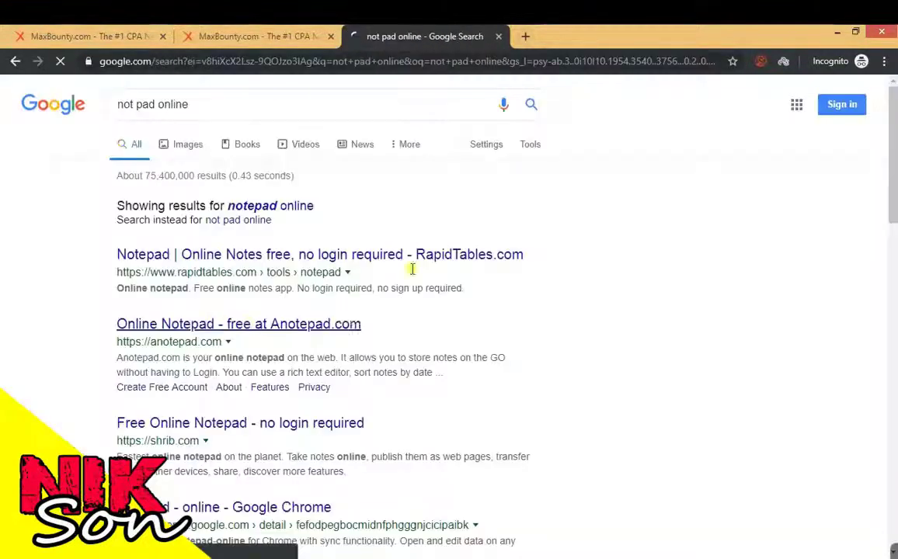
pyautogui.click(257, 36)
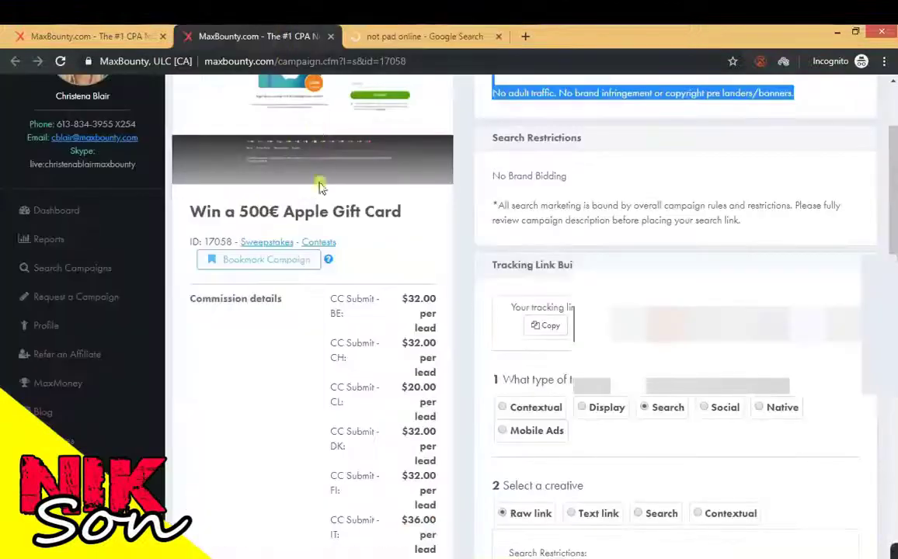
pyautogui.tripleClick(235, 206)
pyautogui.rightClick(253, 213)
pyautogui.click(272, 226)
pyautogui.hotkey('ctrl', 'Tab')
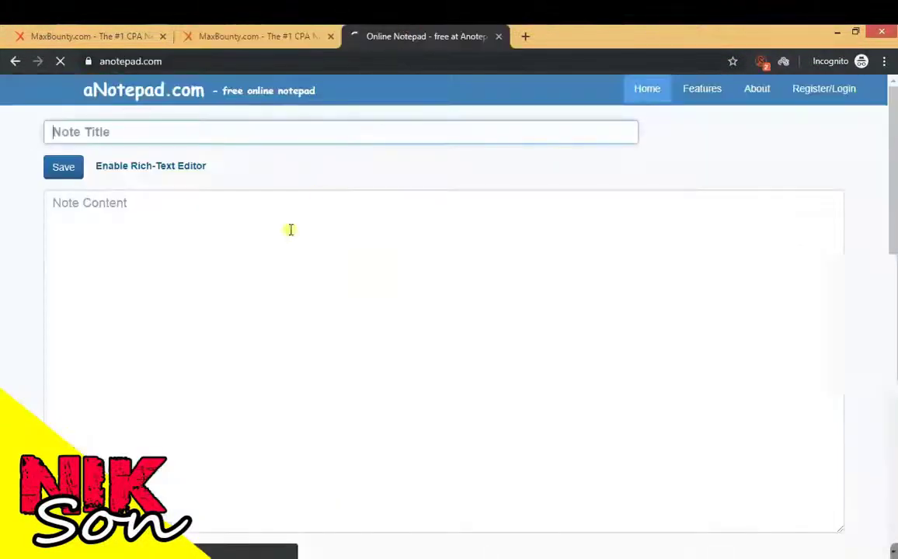
# Title the note 'CPA Details' and paste the campaign title under 'Offer name'
pyautogui.click(186, 133)
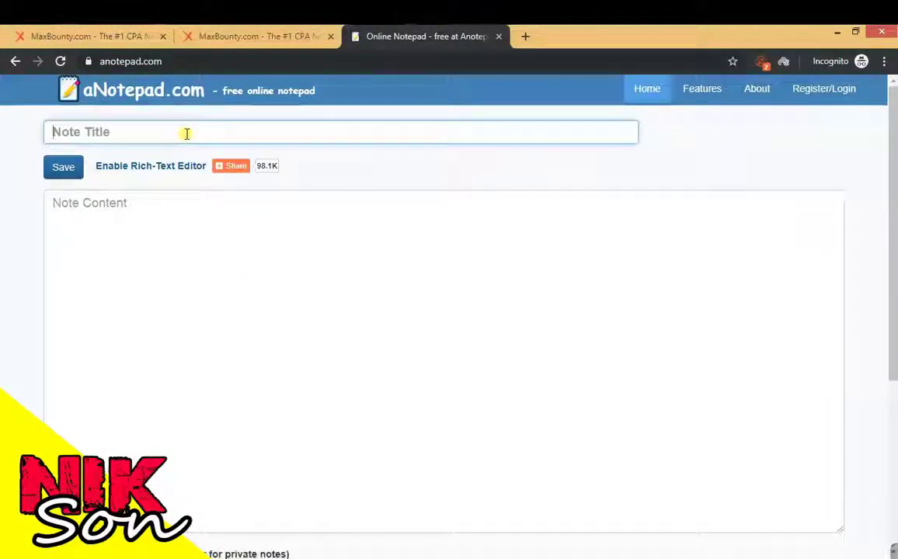
pyautogui.write('CPA D')
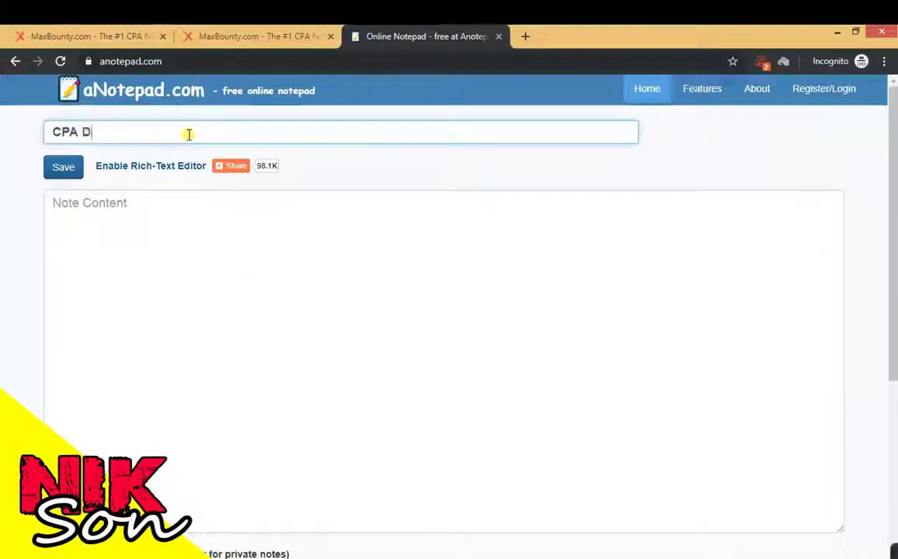
pyautogui.write('etails')
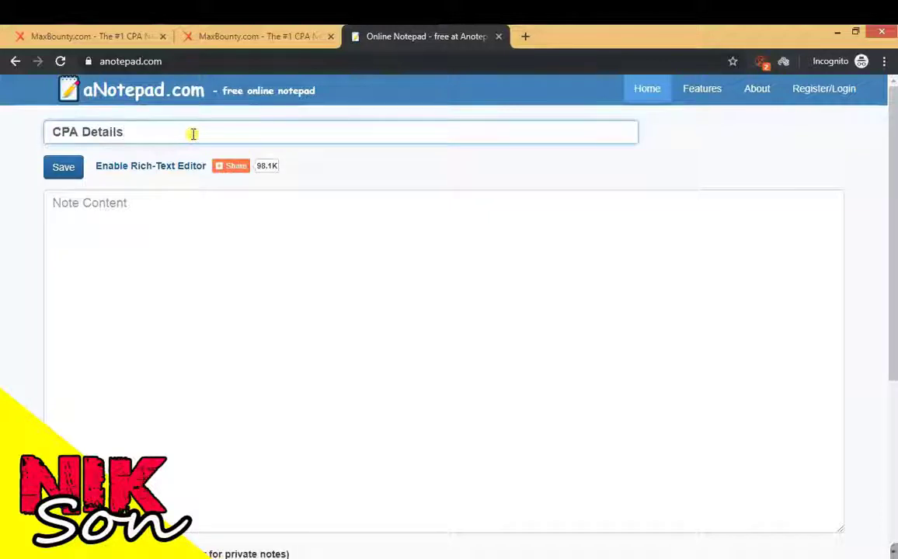
pyautogui.click(187, 221)
pyautogui.write('Offer name')
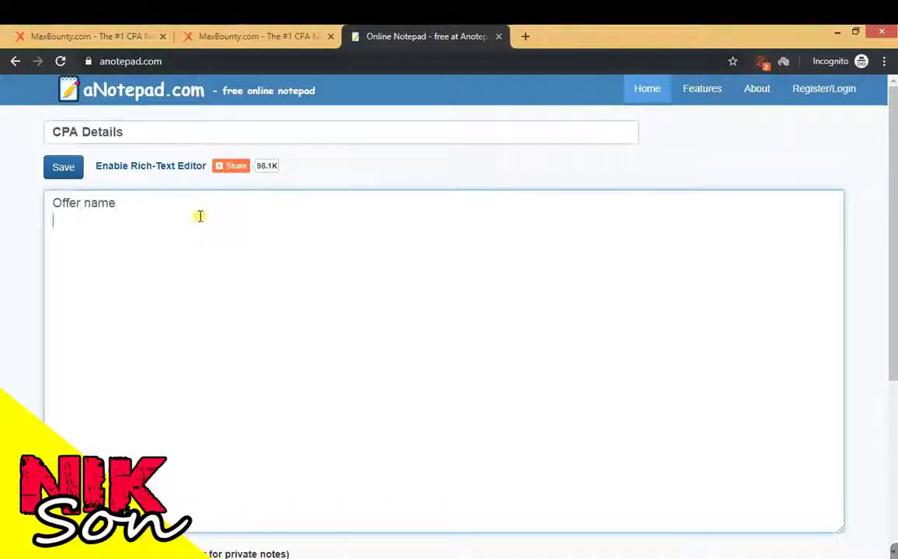
pyautogui.hotkey('ctrl', 'v')
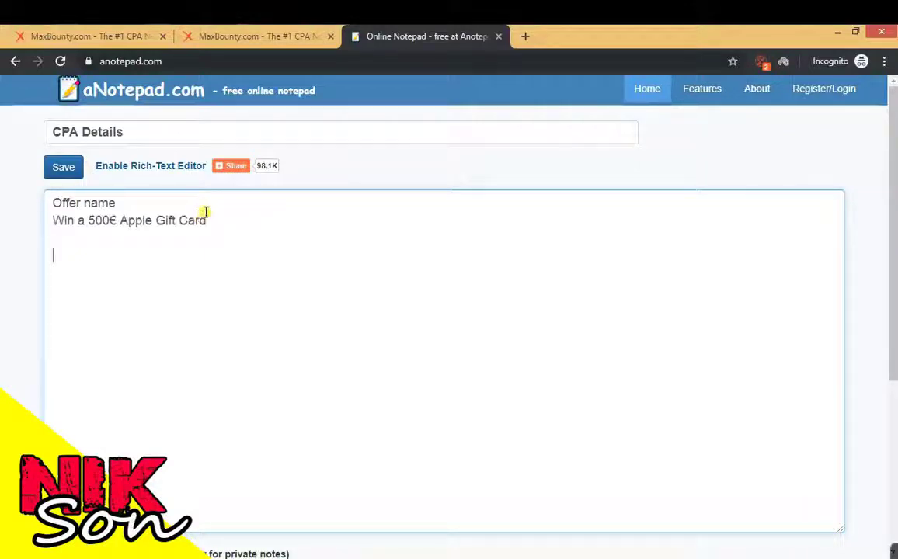
# Select the commission details list on the MaxBounty offer page
pyautogui.click(195, 35)
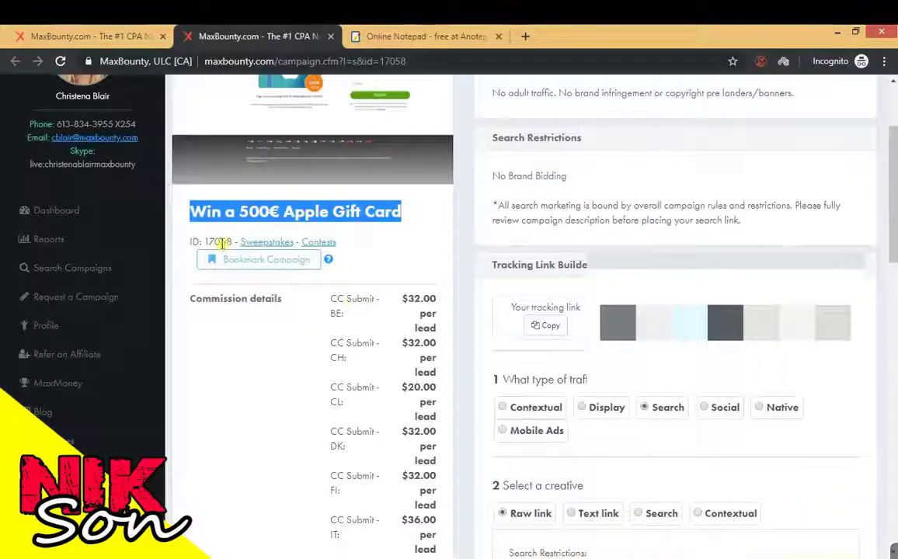
pyautogui.moveTo(193, 298); pyautogui.dragTo(413, 537)
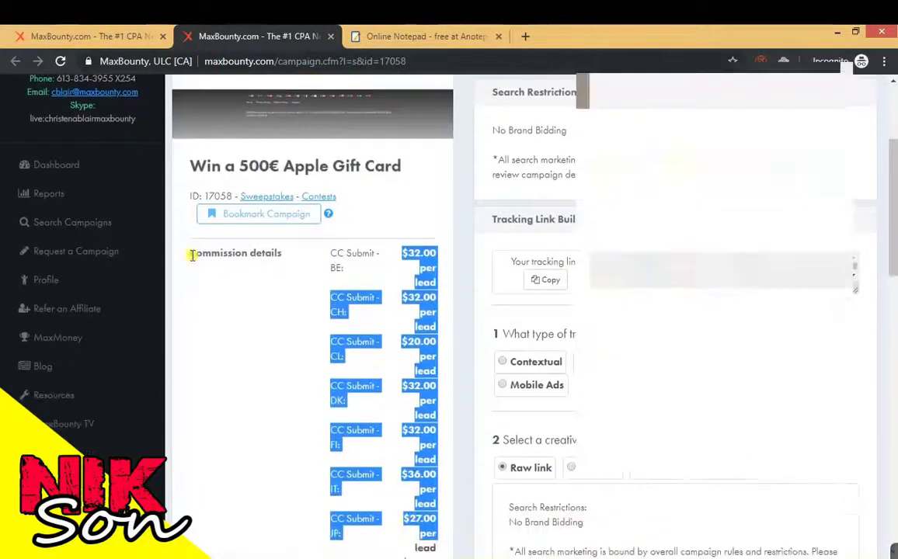
pyautogui.moveTo(190, 252); pyautogui.dragTo(433, 328)
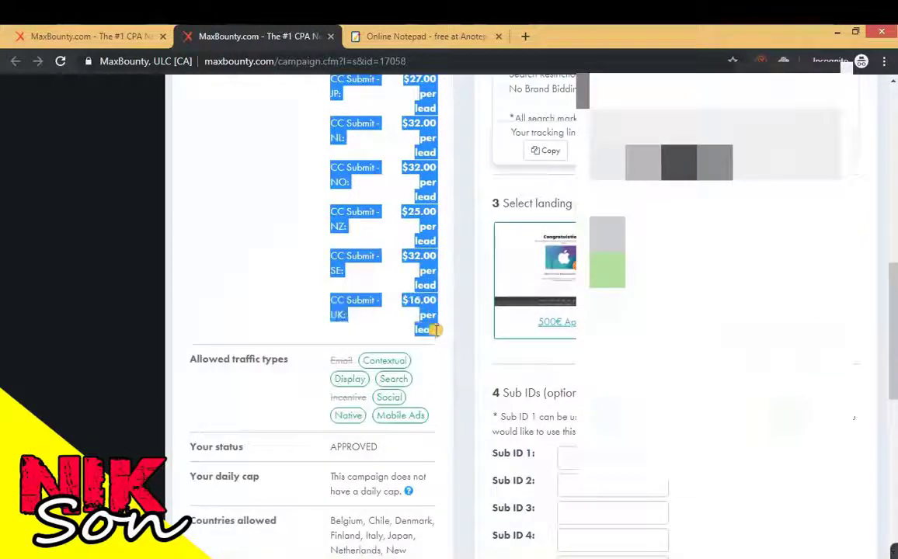
pyautogui.rightClick(414, 293)
# Paste the commission list into the note with a blank line above it
pyautogui.click(435, 301)
pyautogui.click(412, 35)
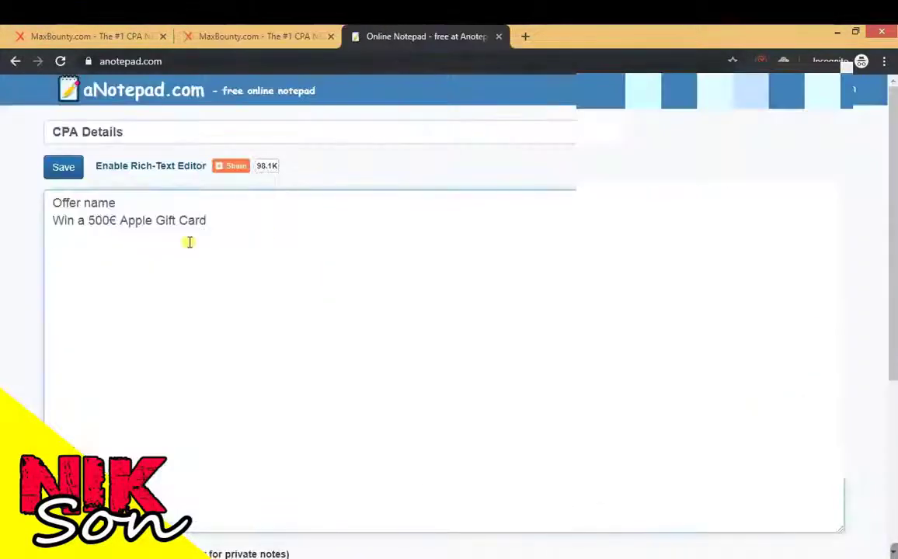
pyautogui.click(188, 242)
pyautogui.hotkey('ctrl', 'v')
pyautogui.scroll(5, 206, 322)
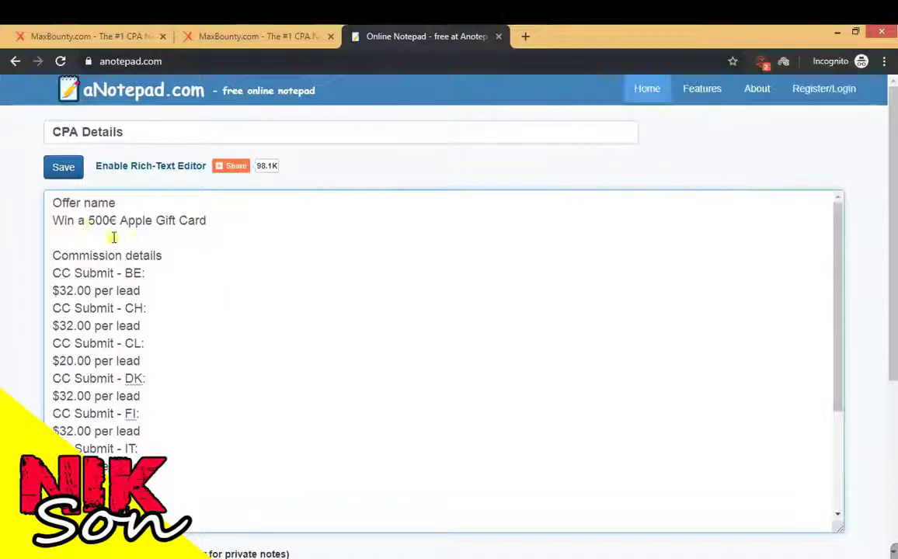
pyautogui.click(167, 239)
pyautogui.press('Return')
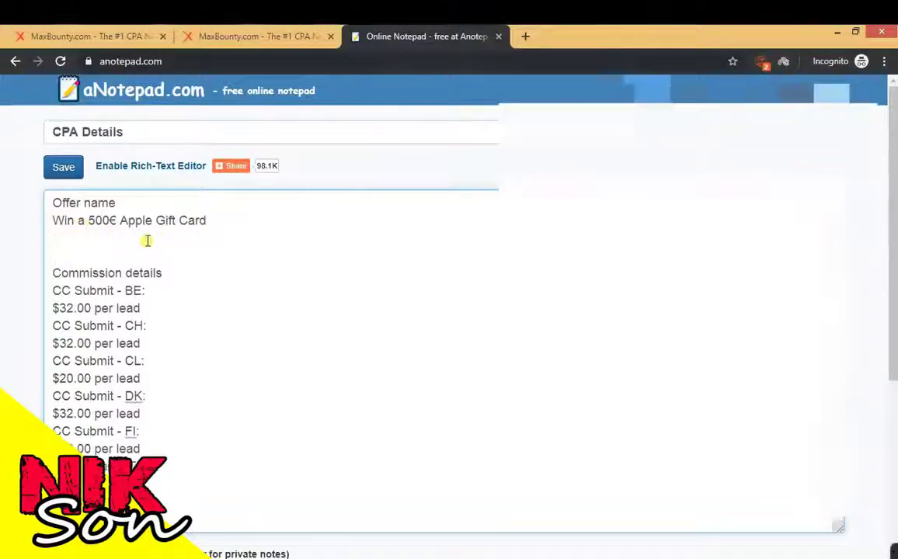
# Copy the 'Allowed traffic types' label from MaxBounty into the note
pyautogui.click(233, 36)
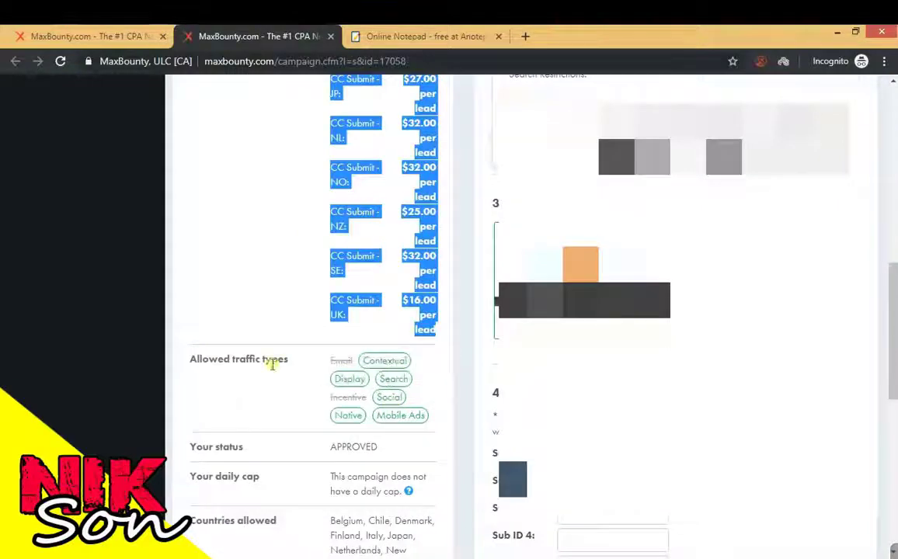
pyautogui.click(233, 363)
pyautogui.moveTo(194, 360); pyautogui.dragTo(275, 357)
pyautogui.click(375, 36)
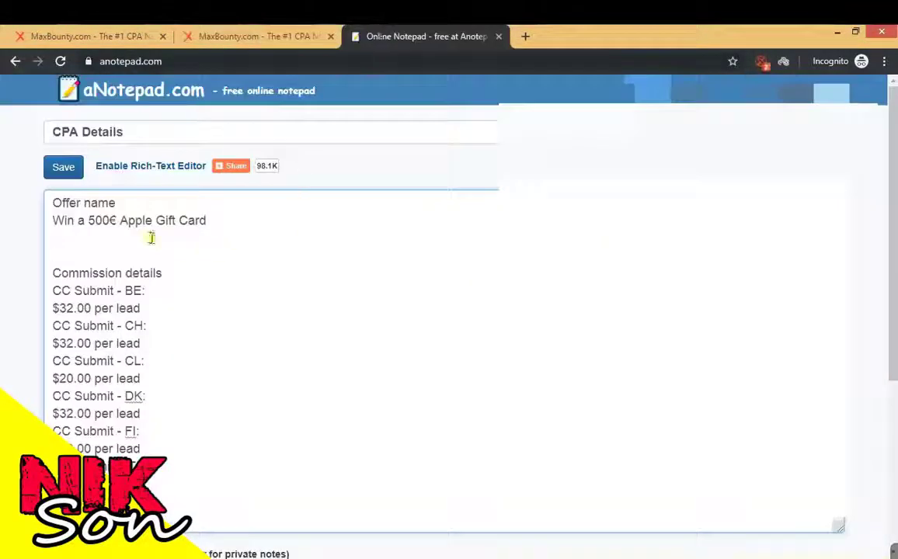
pyautogui.hotkey('ctrl', 'v')
# Turn the label into a 'DisAllowed traffic types : Email and' line
pyautogui.click(236, 35)
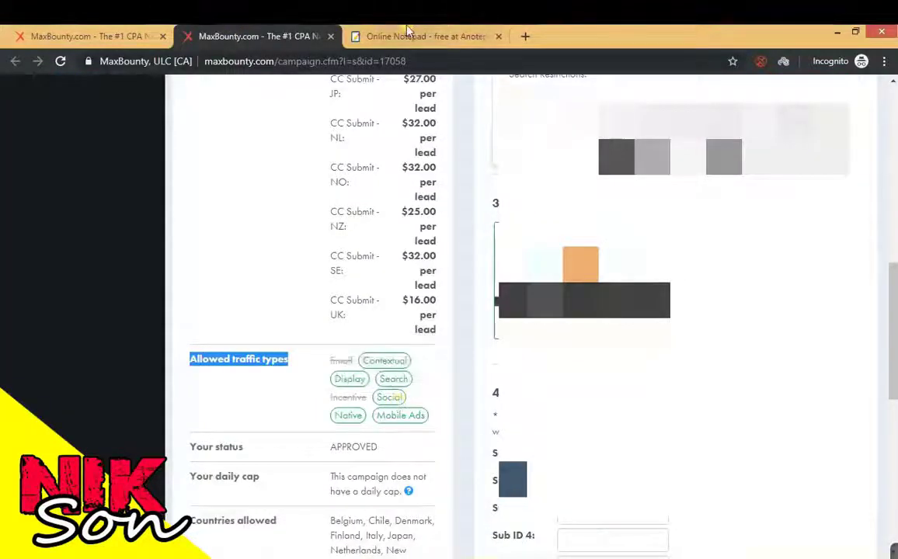
pyautogui.click(381, 36)
pyautogui.click(176, 276)
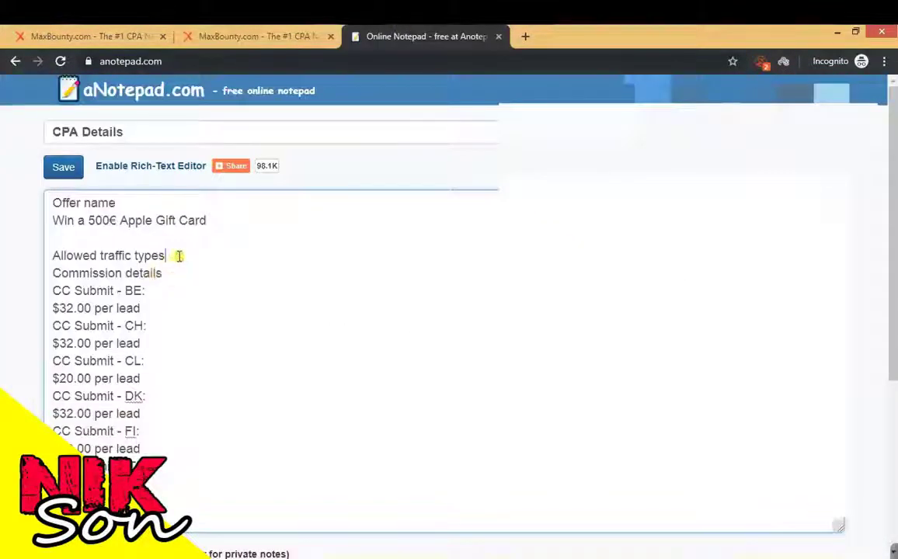
pyautogui.press('Return')
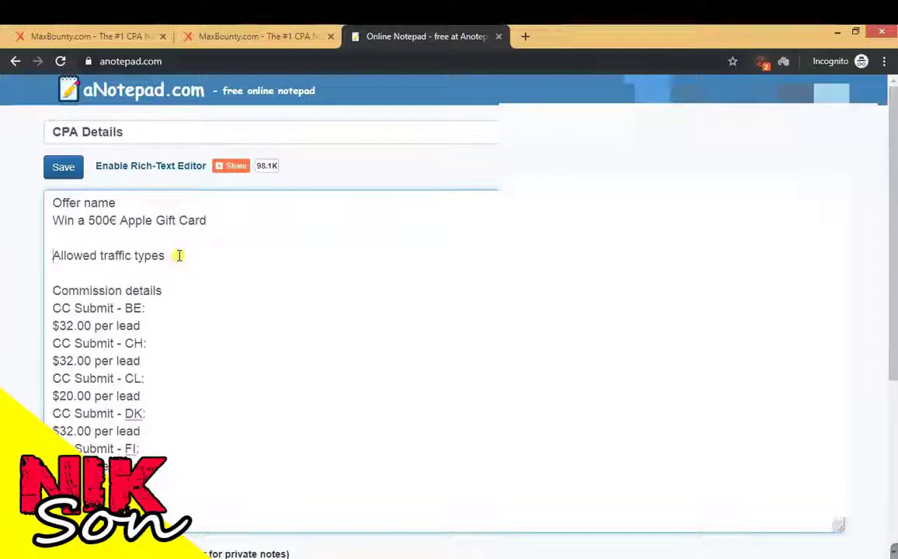
pyautogui.write('Dis')
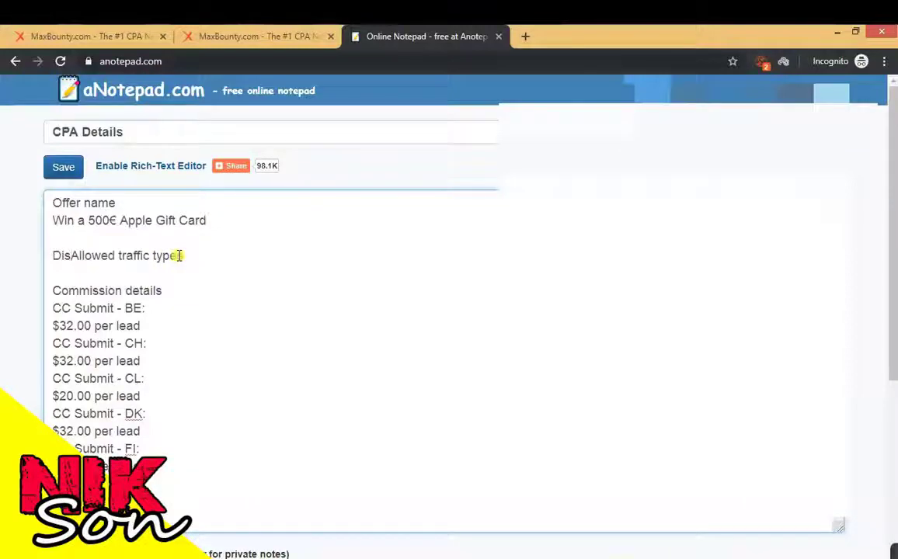
pyautogui.click(240, 36)
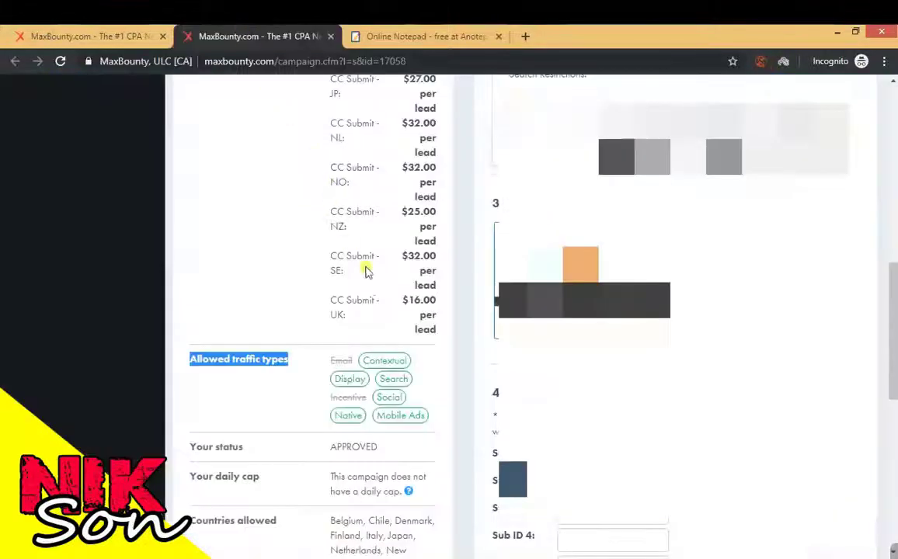
pyautogui.click(430, 35)
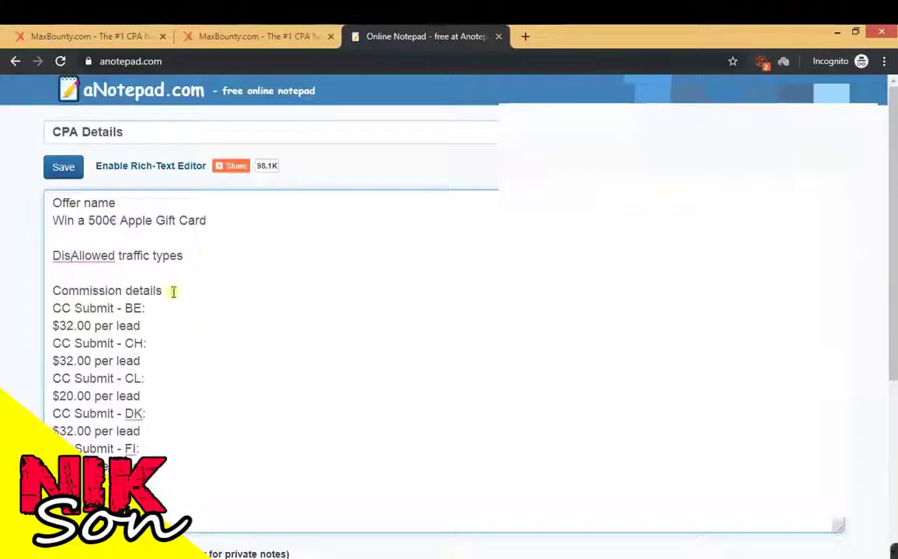
pyautogui.click(205, 253)
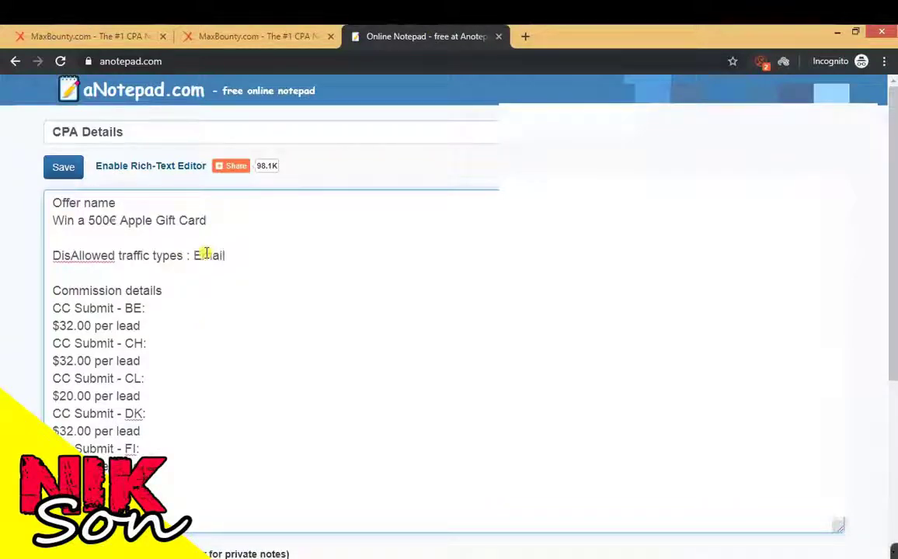
pyautogui.write(': Email and Incentive')
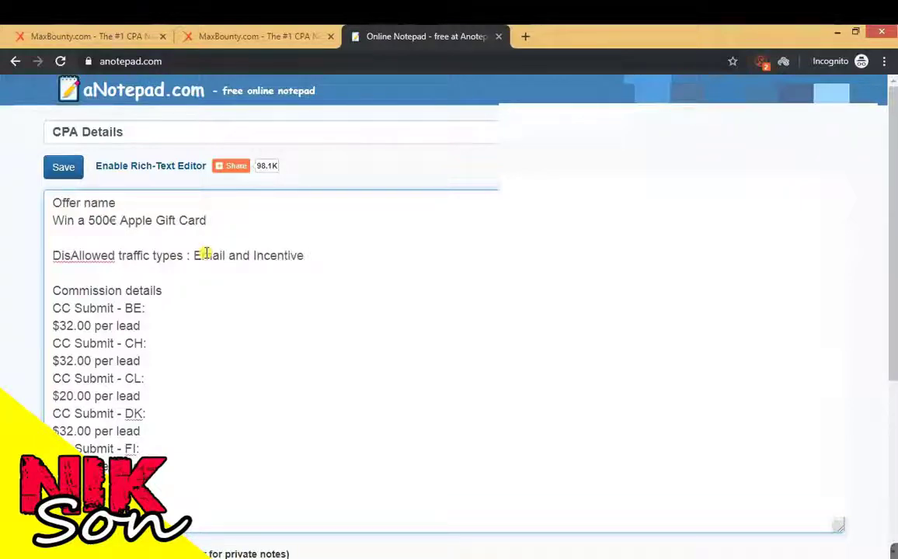
# Correct the spelling to 'Disallowed' and add a 'we are going to use SOCIAL' line
pyautogui.rightClick(69, 256)
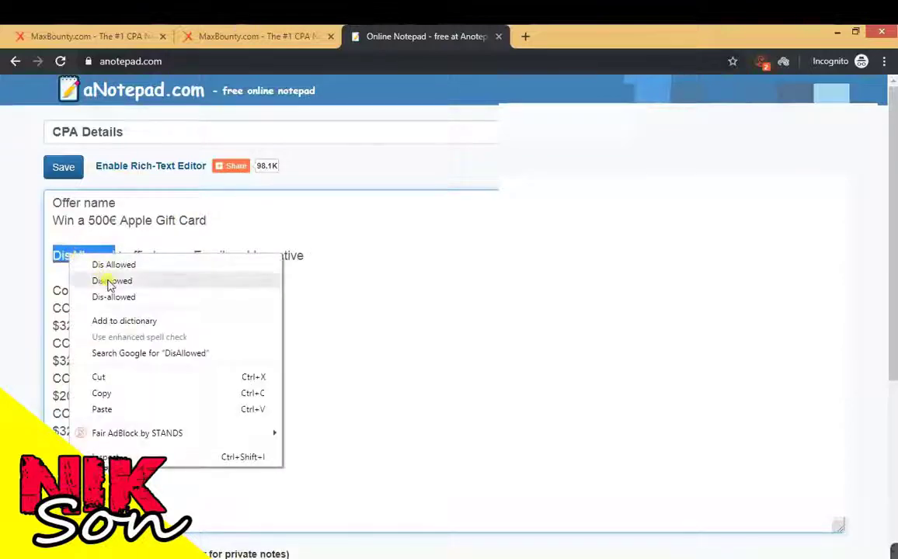
pyautogui.click(110, 280)
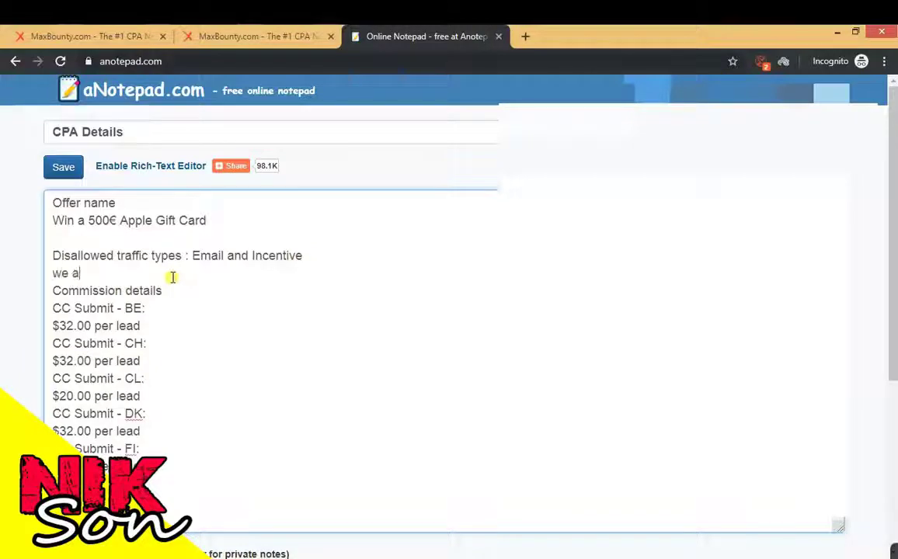
pyautogui.write('re go')
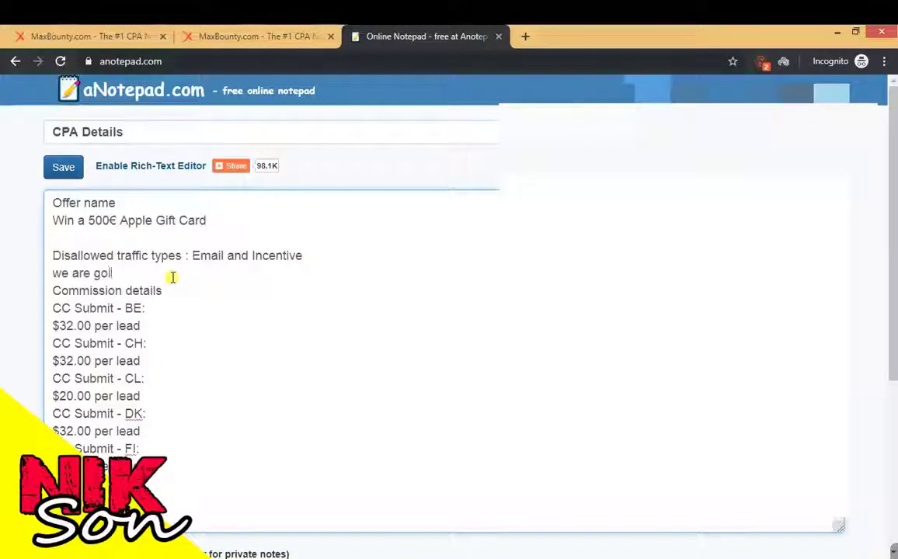
pyautogui.write('ing to')
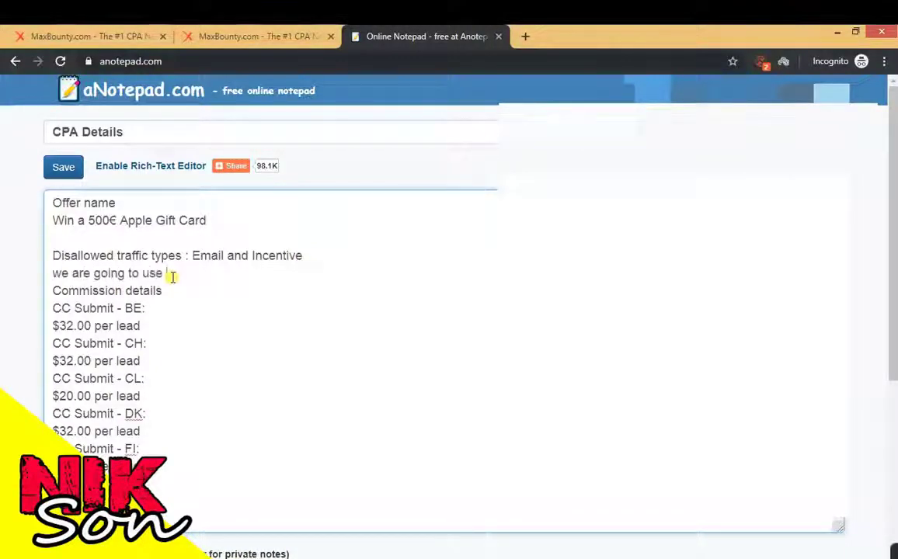
pyautogui.write(' use')
pyautogui.press('Return')
pyautogui.press('Return')
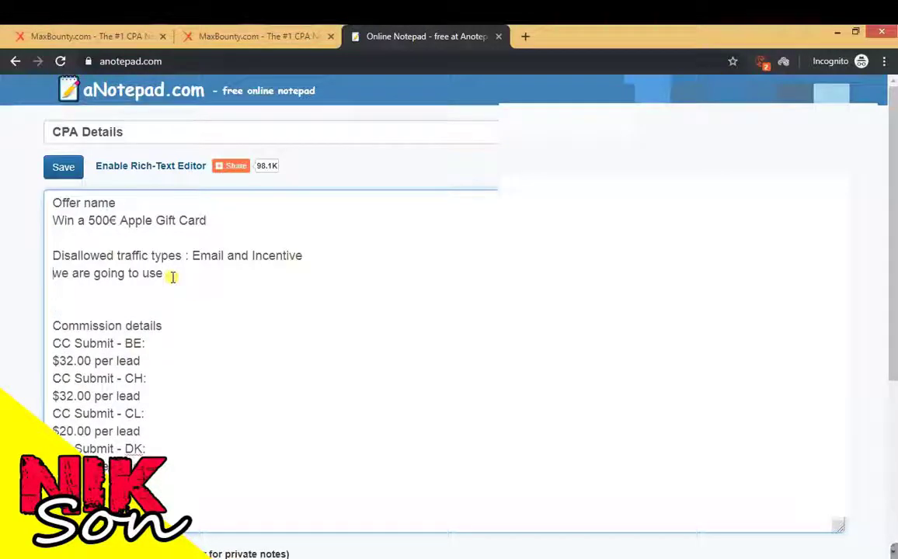
pyautogui.press('Return')
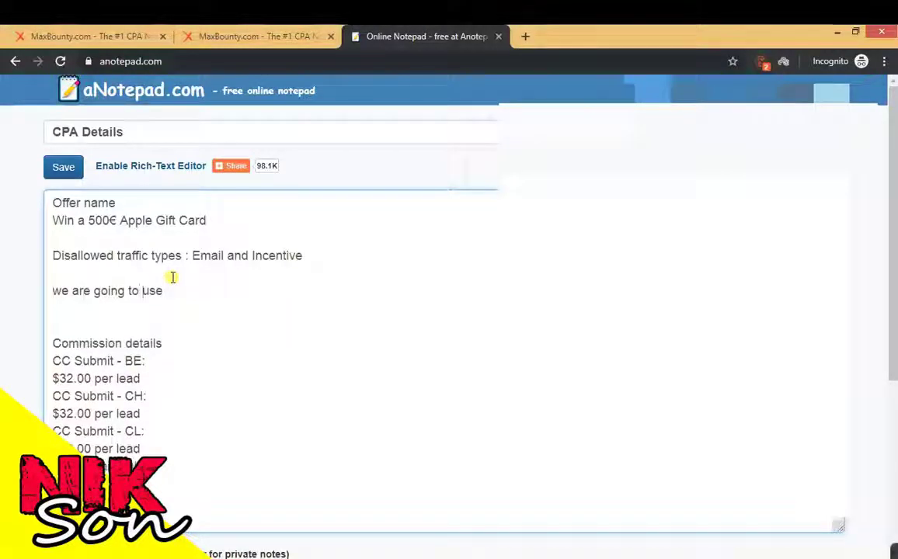
pyautogui.press('Left')
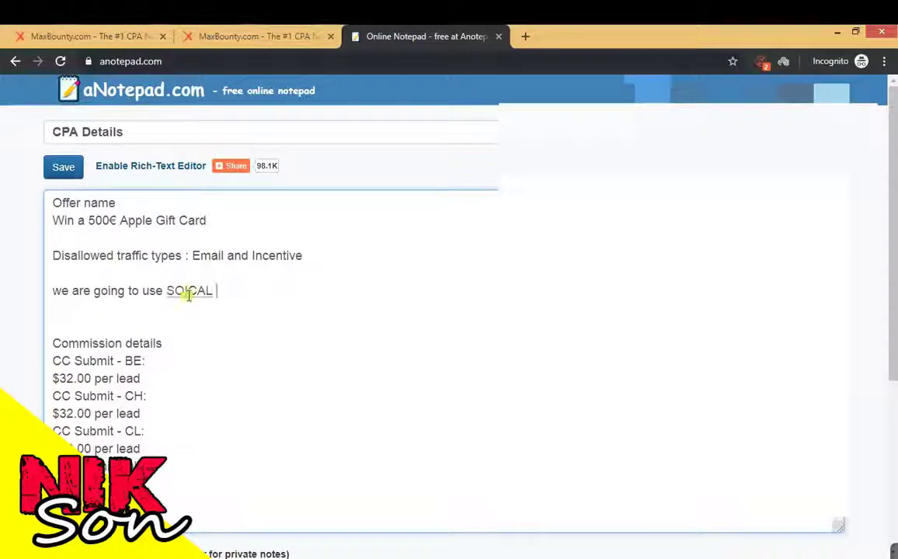
pyautogui.rightClick(190, 292)
pyautogui.click(225, 303)
# Add an 'our Tracking Link' line with the tracking URL pasted beneath it
pyautogui.click(255, 31)
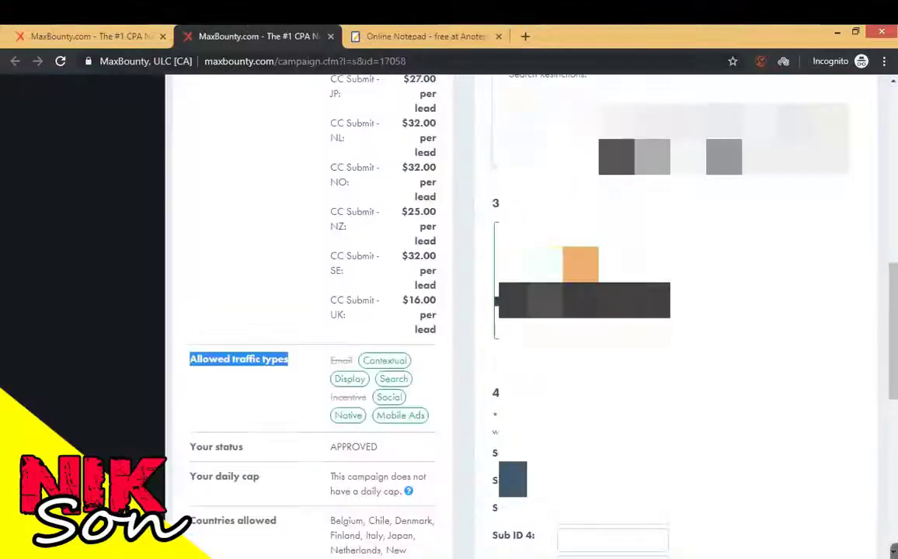
pyautogui.click(435, 94)
pyautogui.hotkey('ctrl', 'Tab')
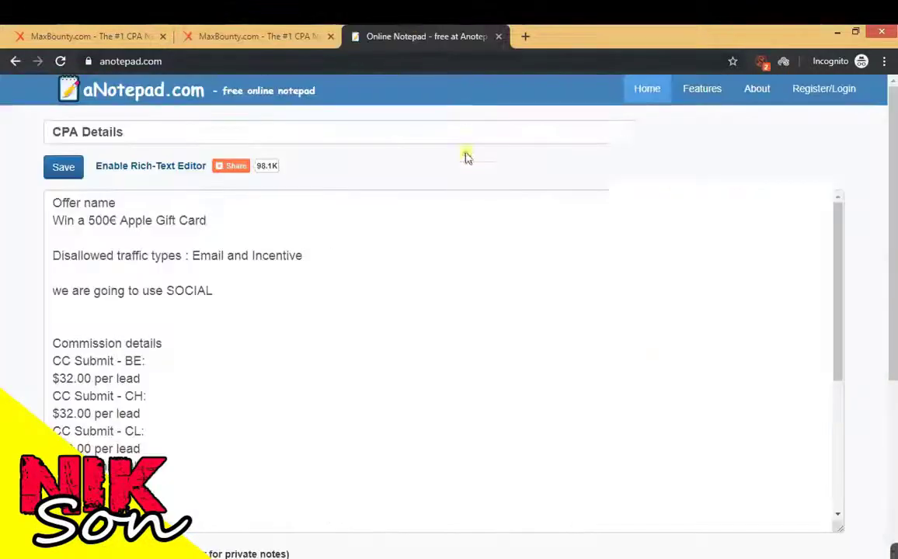
pyautogui.click(261, 292)
pyautogui.press('Return')
pyautogui.press('Return')
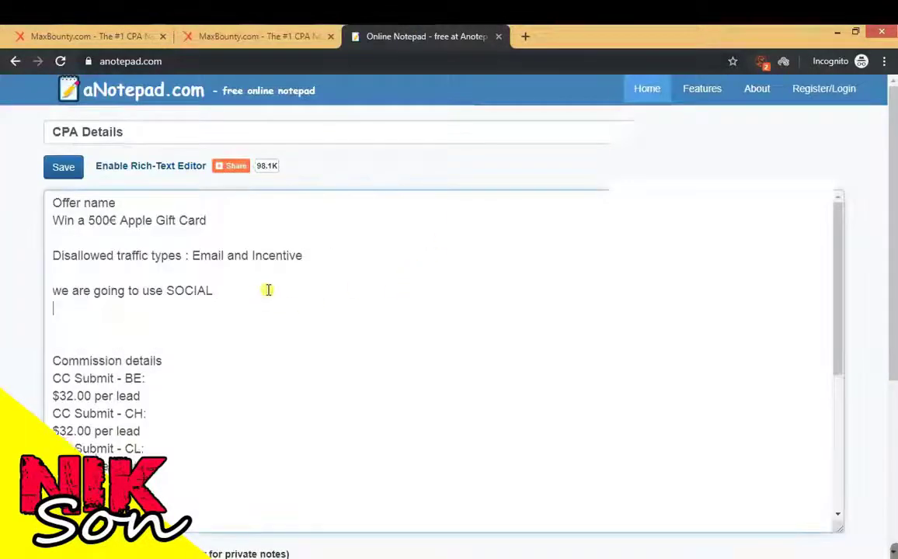
pyautogui.write('our ')
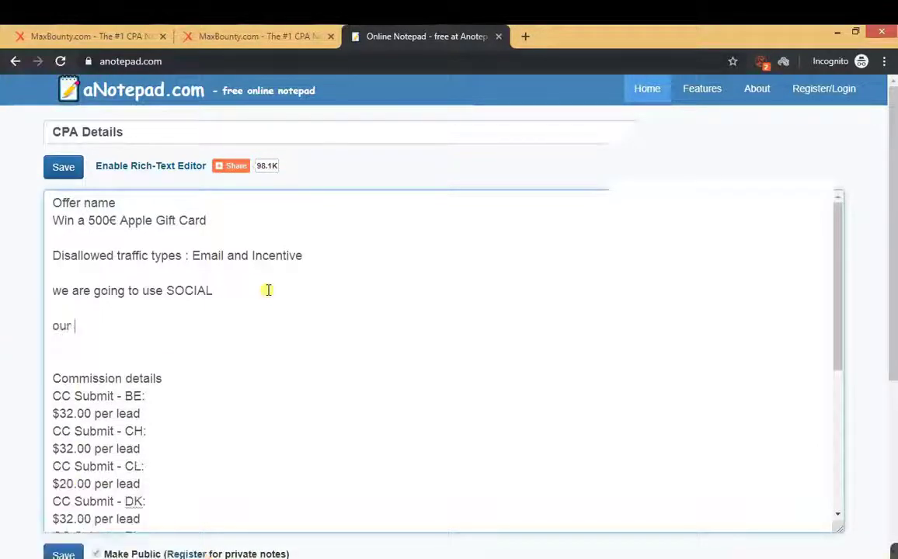
pyautogui.write('Tracking Link :')
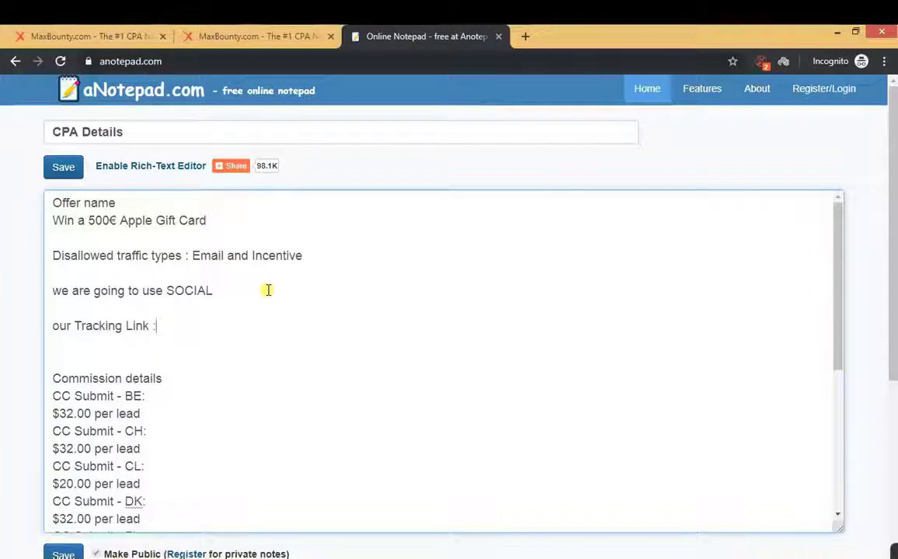
pyautogui.press('Return')
pyautogui.hotkey('ctrl', 'v')
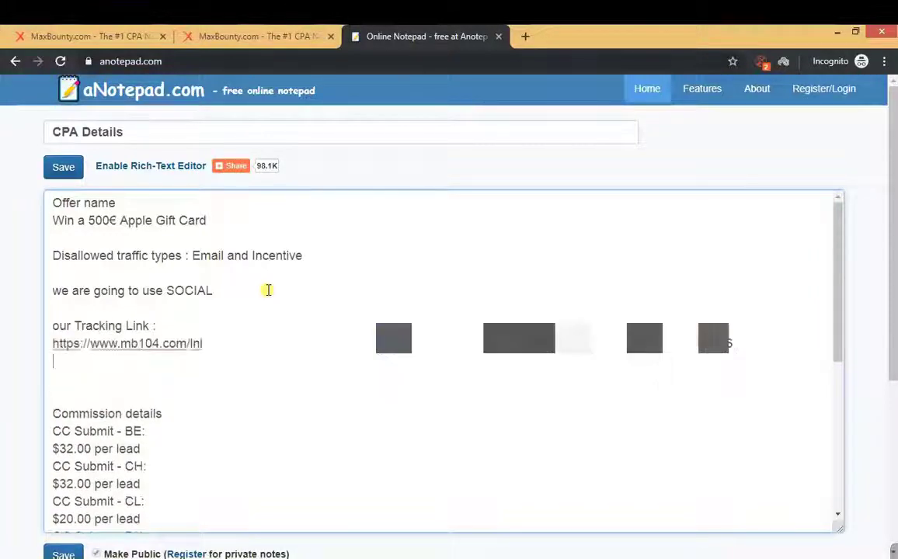
pyautogui.press('Return')
pyautogui.press('Return')
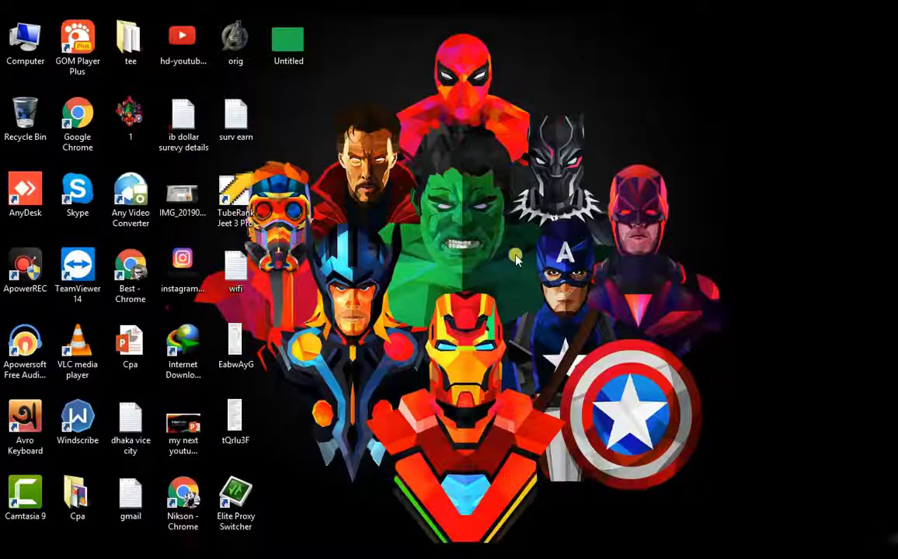
# Ungroup the video and fit it exactly to the canvas
pyautogui.moveTo(807, 488)
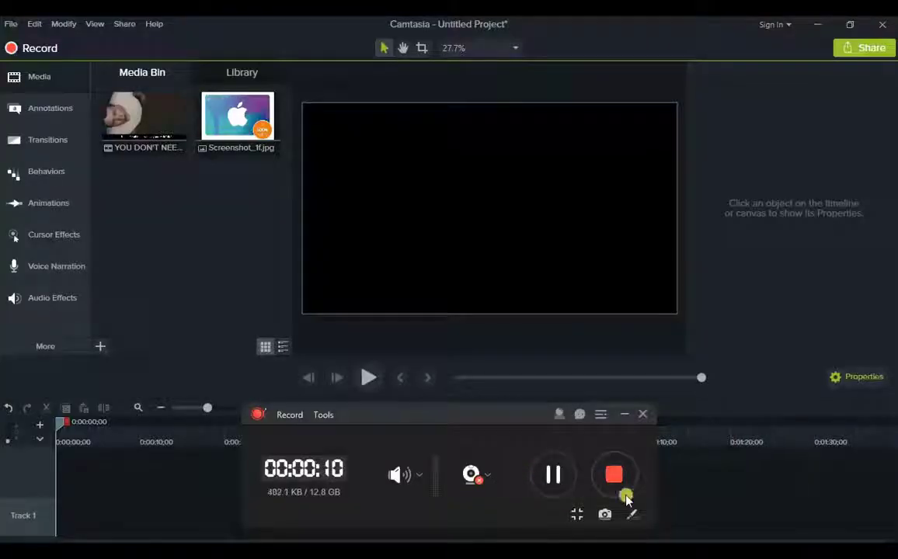
pyautogui.click(626, 414)
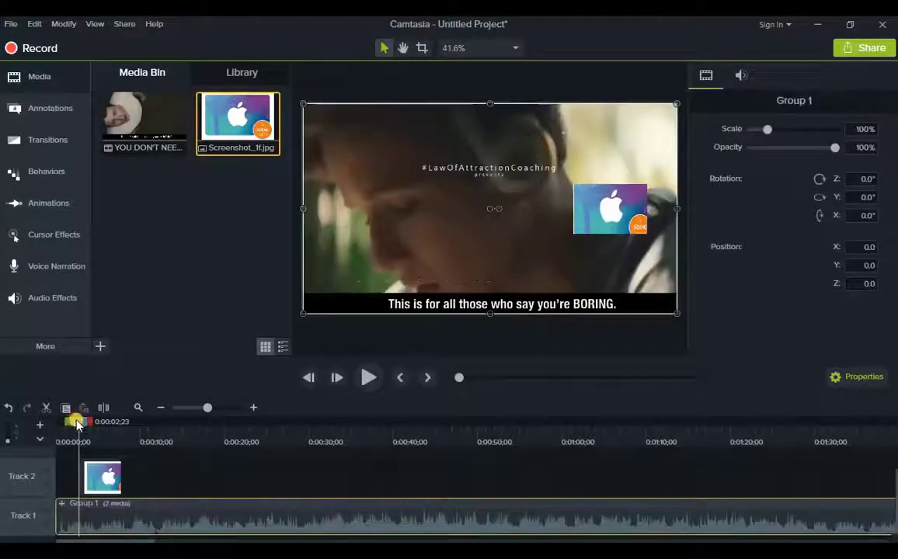
pyautogui.moveTo(77, 423); pyautogui.dragTo(165, 436)
pyautogui.hotkey('ctrl', 'z')
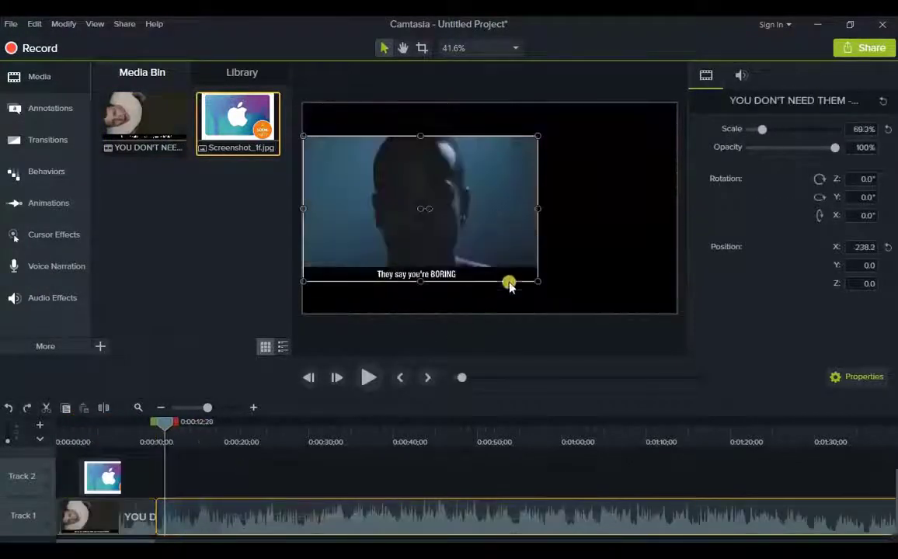
pyautogui.moveTo(508, 284); pyautogui.dragTo(679, 212)
pyautogui.moveTo(303, 99); pyautogui.dragTo(453, 284)
# Split the first clip at about two seconds and regroup the Track 1 clips
pyautogui.click(115, 519)
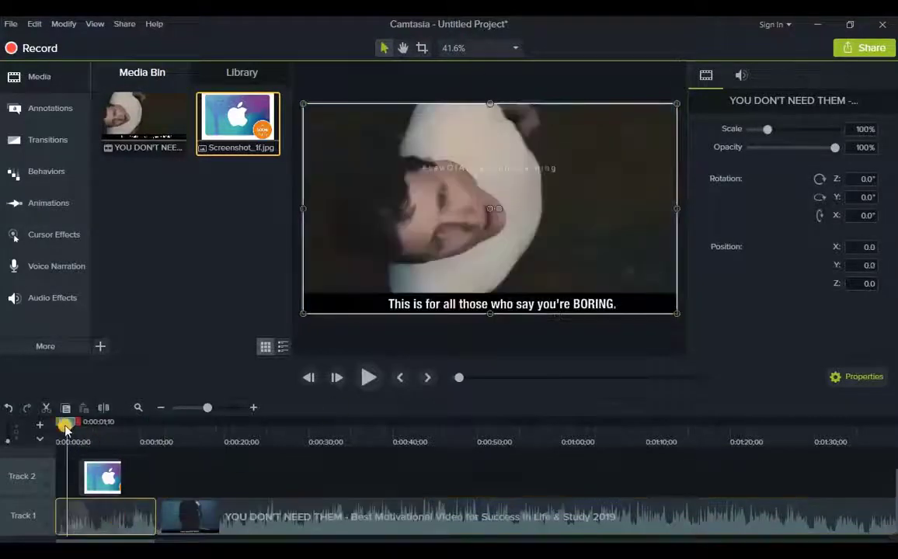
pyautogui.moveTo(67, 425); pyautogui.dragTo(76, 427)
pyautogui.click(105, 408)
pyautogui.click(117, 514)
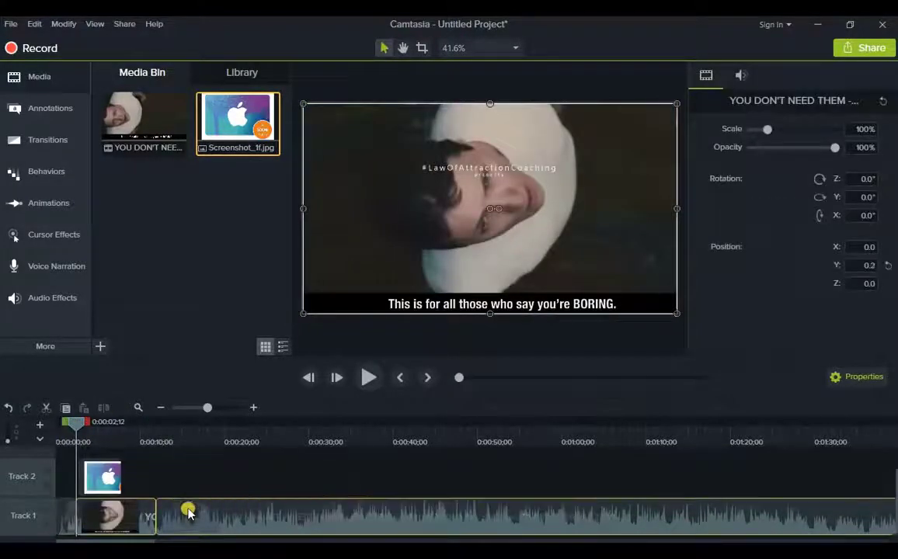
pyautogui.hotkey('ctrl', 'g')
# Shrink the video group to about 66% on the left, with the gift-card image on the right
pyautogui.moveTo(81, 442); pyautogui.dragTo(82, 425)
pyautogui.moveTo(676, 313); pyautogui.dragTo(561, 298)
pyautogui.click(113, 480)
pyautogui.moveTo(642, 231); pyautogui.dragTo(676, 248)
pyautogui.click(560, 118)
pyautogui.moveTo(560, 118); pyautogui.dragTo(552, 162)
pyautogui.moveTo(544, 233); pyautogui.dragTo(544, 211)
pyautogui.moveTo(614, 217); pyautogui.dragTo(632, 228)
pyautogui.click(200, 476)
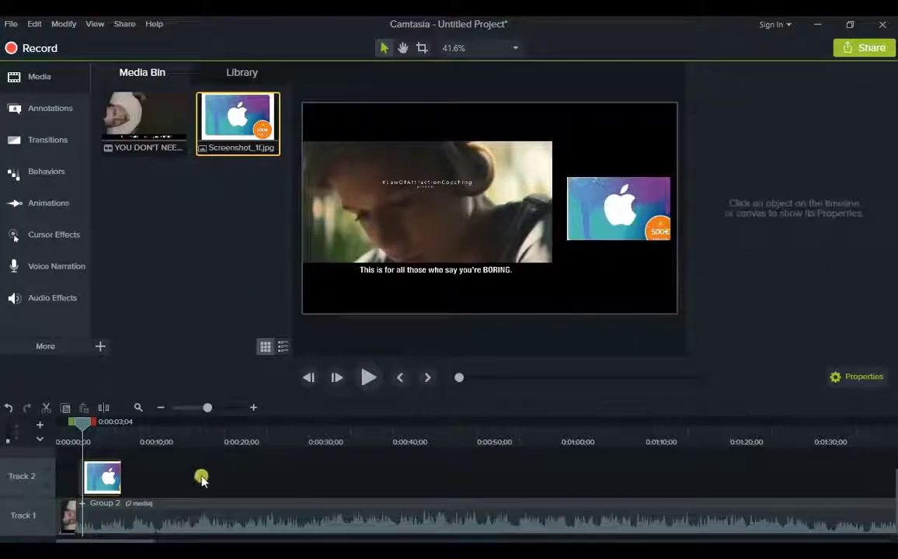
pyautogui.hotkey('alt', 'Tab')
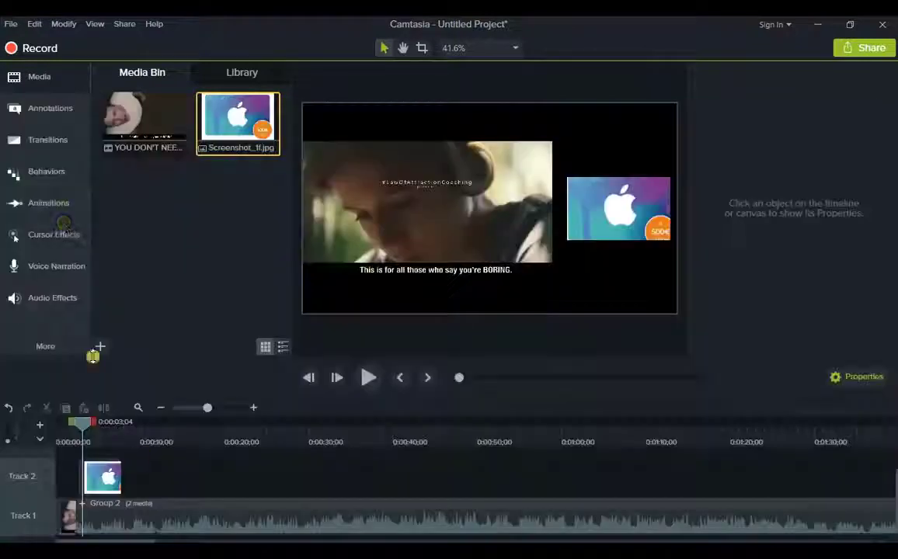
# Add a 'Win $500 Gift from AMAZON' text callout below the gift-card image
pyautogui.click(50, 108)
pyautogui.moveTo(116, 265); pyautogui.dragTo(595, 154)
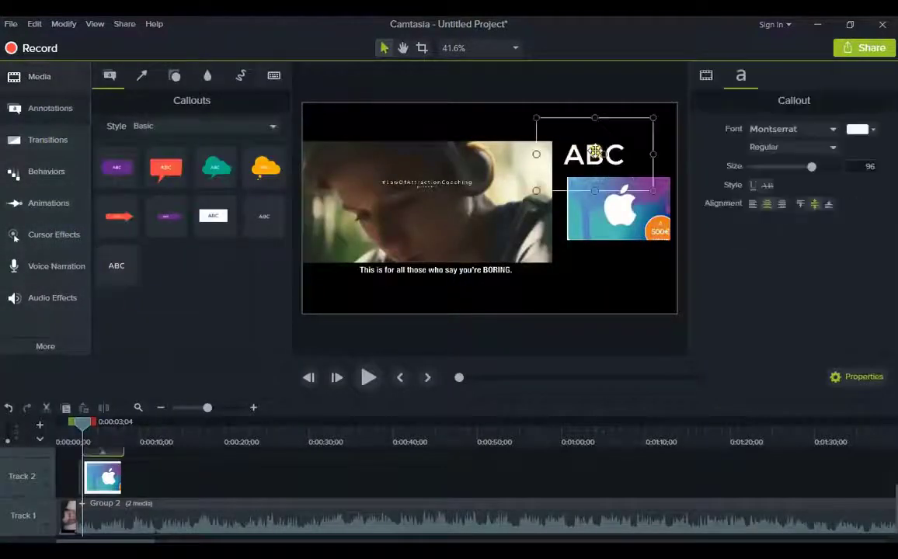
pyautogui.doubleClick(594, 154)
pyautogui.write('Win')
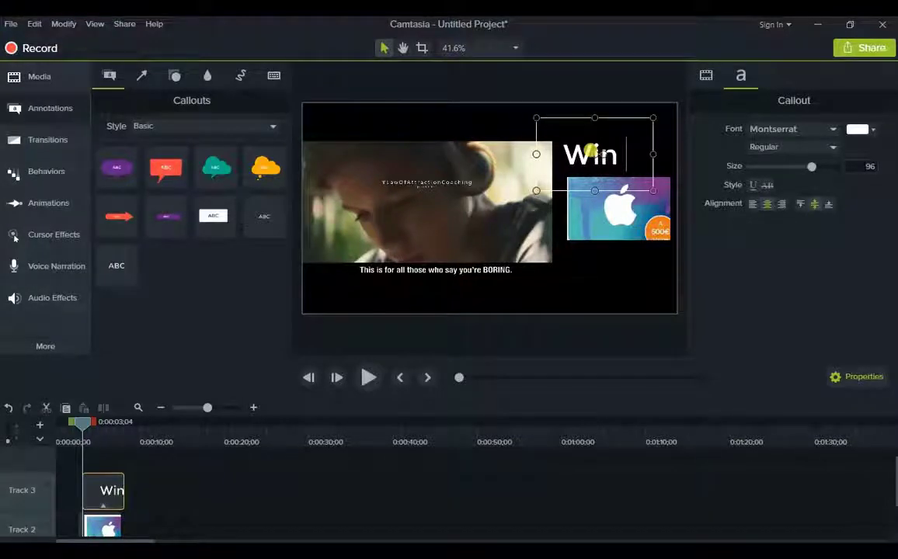
pyautogui.write(' $500 Gift')
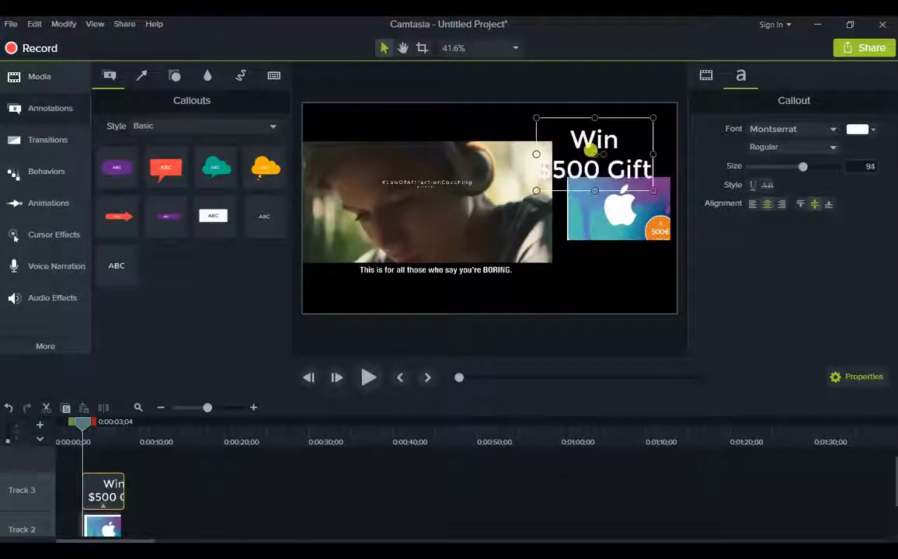
pyautogui.write(' from')
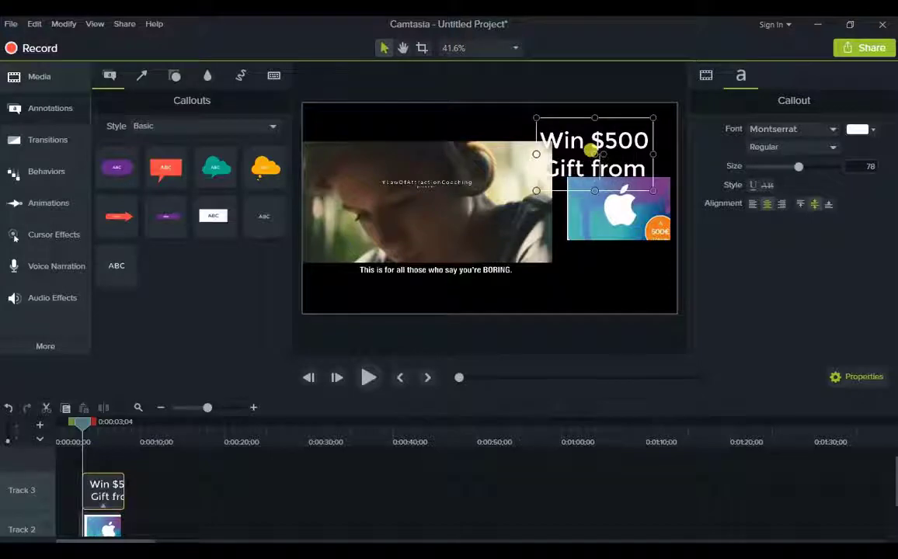
pyautogui.write(' AMAZON')
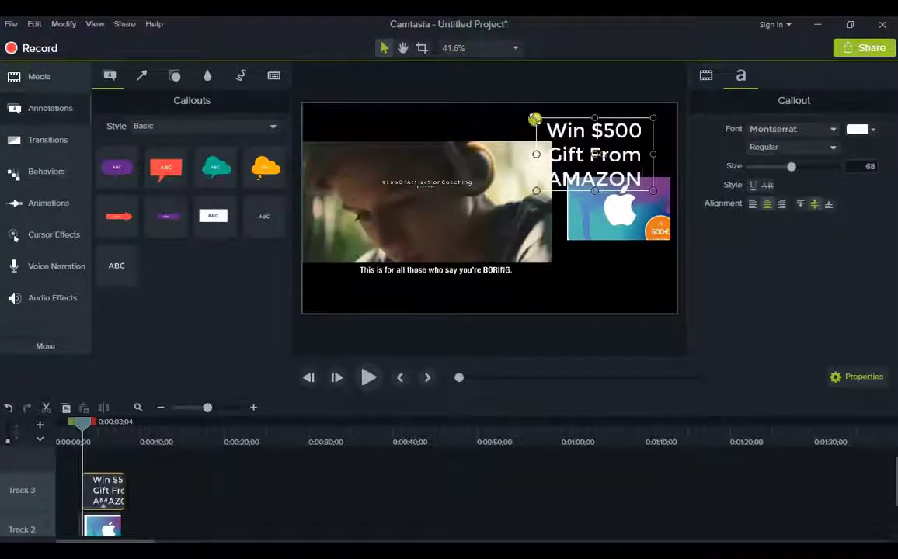
pyautogui.moveTo(534, 119); pyautogui.dragTo(606, 273)
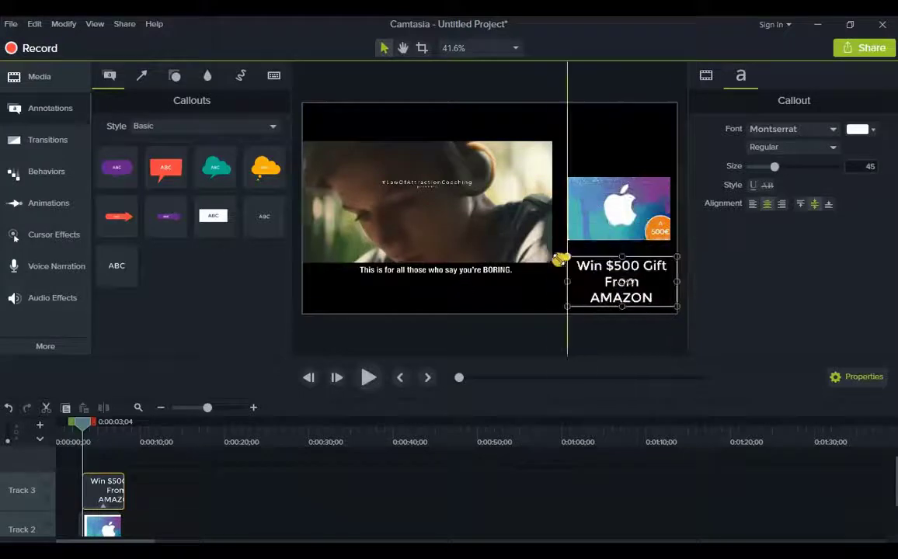
pyautogui.click(120, 341)
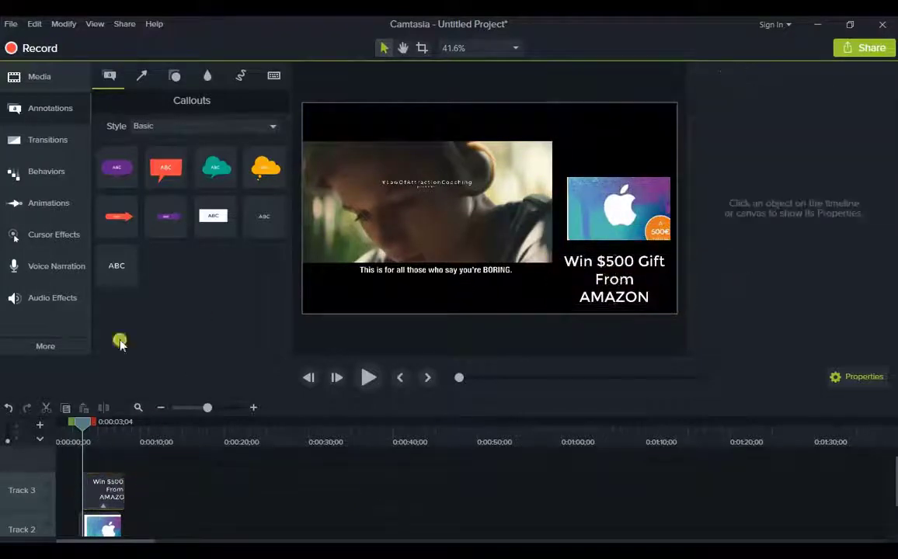
# Add a 'Sign up The Link Below' callout at top right and enlarge the image between the captions
pyautogui.moveTo(117, 265); pyautogui.dragTo(614, 138)
pyautogui.write('Sign')
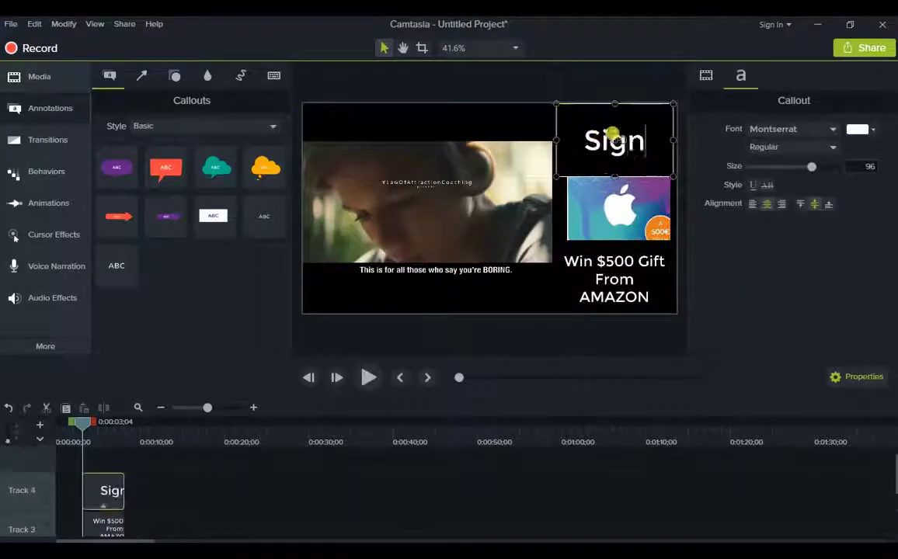
pyautogui.write(' up The Link Below')
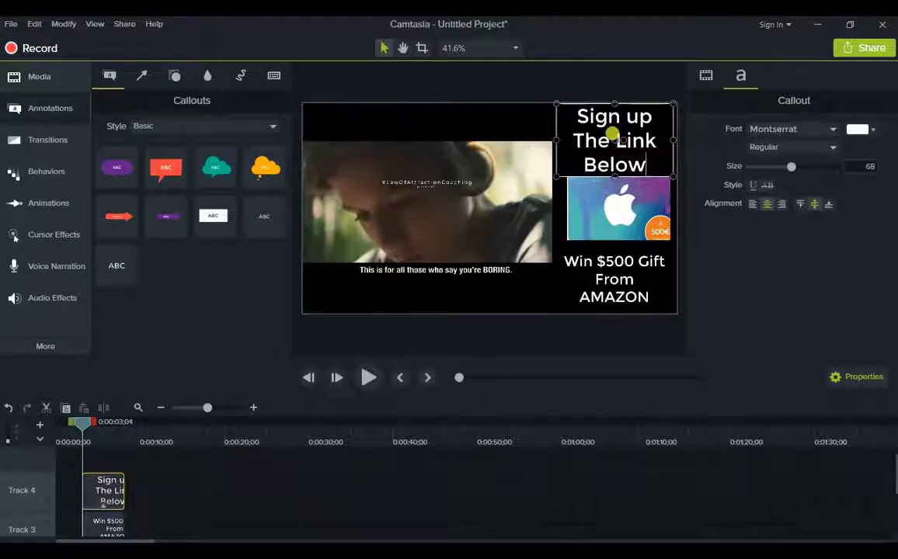
pyautogui.moveTo(555, 105); pyautogui.dragTo(532, 126)
pyautogui.moveTo(607, 156); pyautogui.dragTo(608, 131)
pyautogui.click(662, 239)
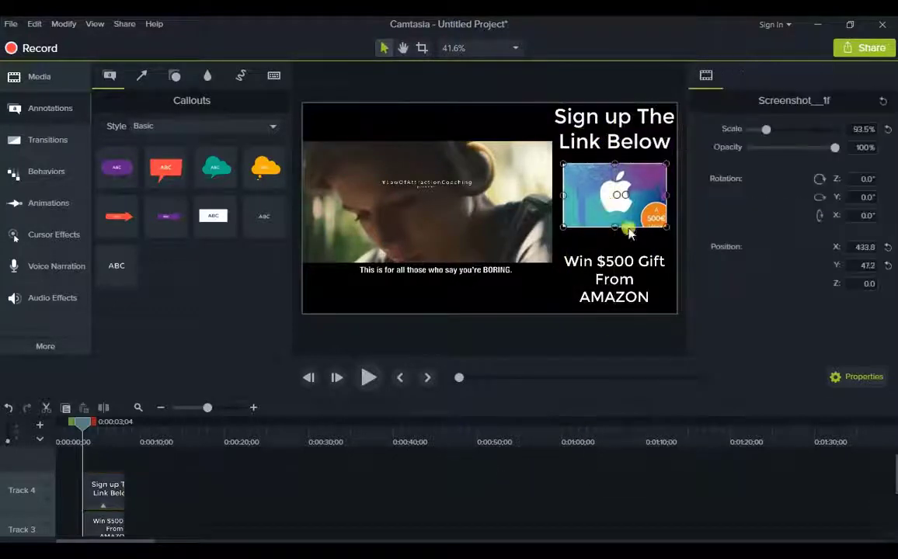
pyautogui.moveTo(662, 239); pyautogui.dragTo(659, 225)
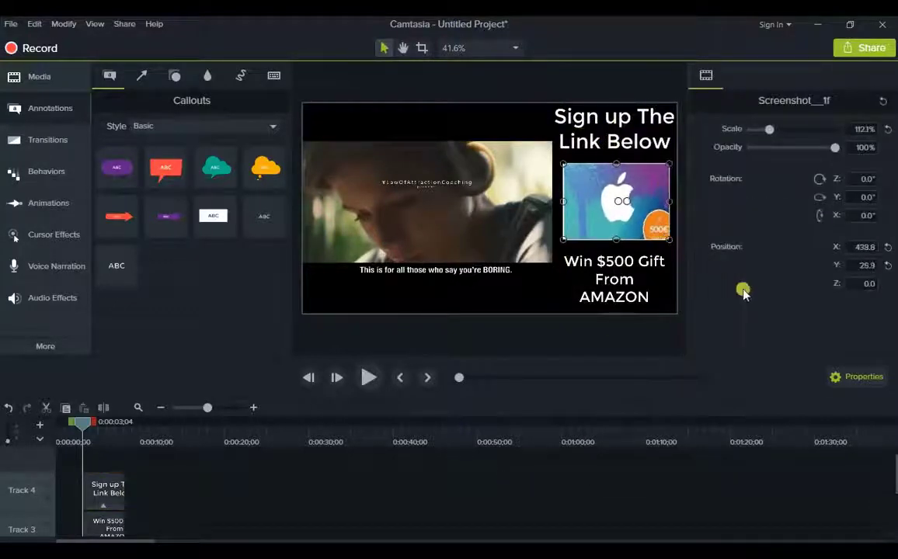
pyautogui.click(619, 284)
pyautogui.click(496, 216)
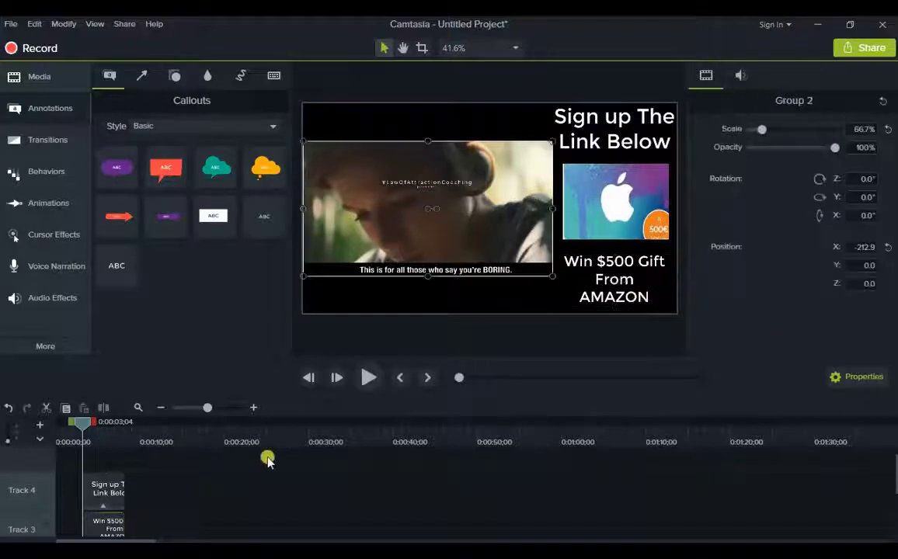
# Apply Fade, Drifting and Scale behaviors to the captions
pyautogui.scroll(-2, 267, 461)
pyautogui.click(43, 172)
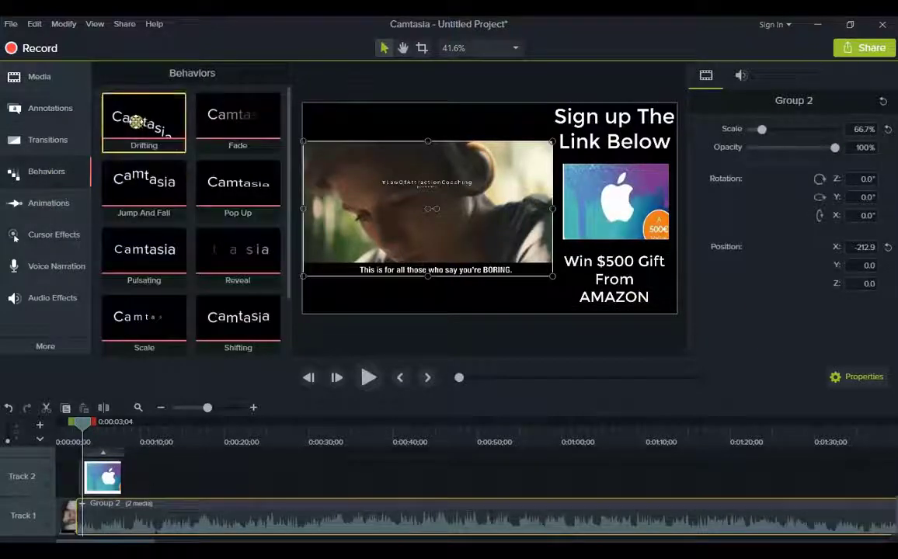
pyautogui.moveTo(238, 121); pyautogui.dragTo(590, 276)
pyautogui.moveTo(127, 90); pyautogui.dragTo(628, 126)
pyautogui.moveTo(128, 276); pyautogui.dragTo(605, 199)
pyautogui.scroll(2, 191, 473)
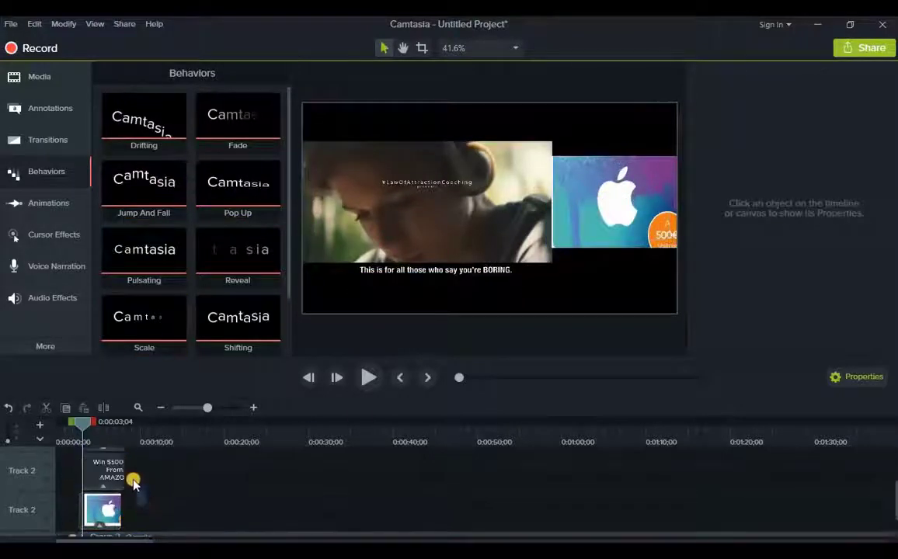
# At about eight seconds, move the video group up and enlarge it to fill the canvas
pyautogui.moveTo(79, 423); pyautogui.dragTo(128, 427)
pyautogui.scroll(-1, 142, 505)
pyautogui.click(142, 505)
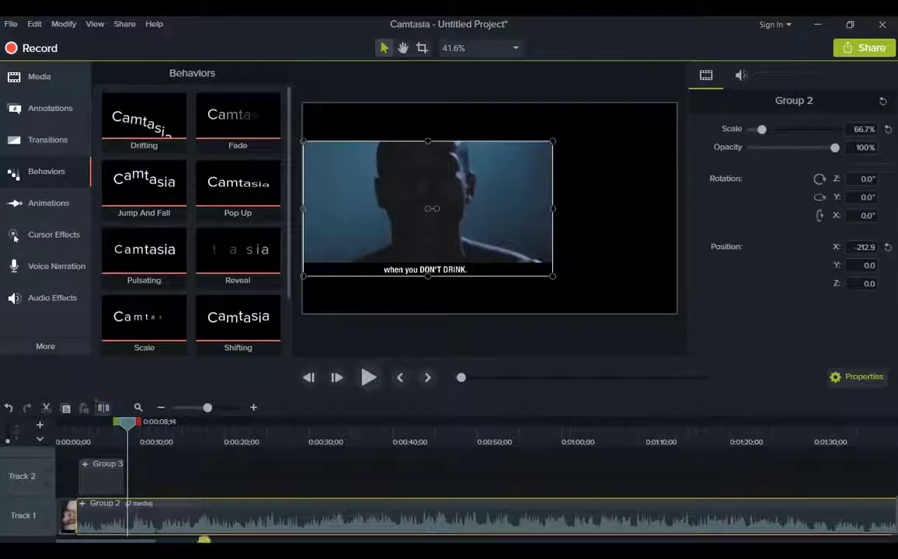
pyautogui.click(236, 481)
pyautogui.click(476, 254)
pyautogui.moveTo(475, 254); pyautogui.dragTo(475, 216)
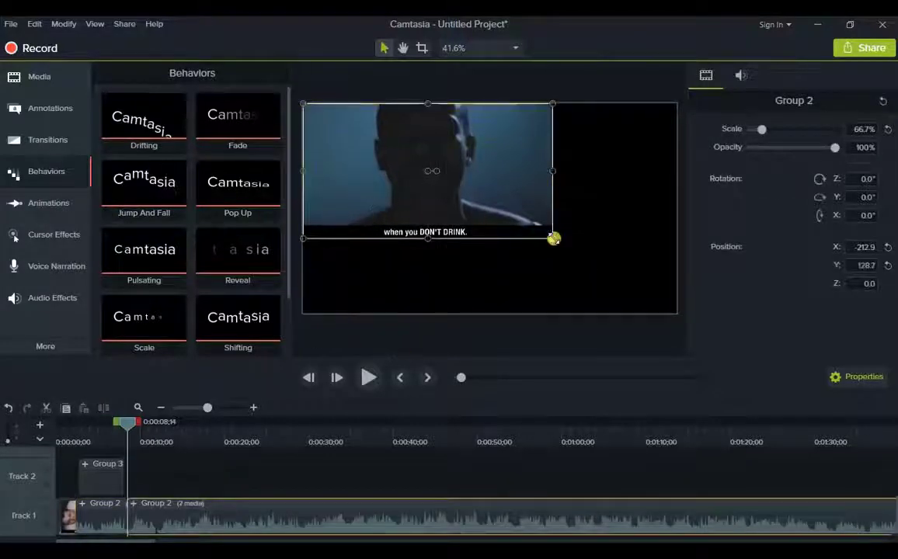
pyautogui.moveTo(553, 236); pyautogui.dragTo(677, 314)
# Paste a copy of the Group 3 overlay at 0:37
pyautogui.moveTo(201, 437); pyautogui.dragTo(371, 441)
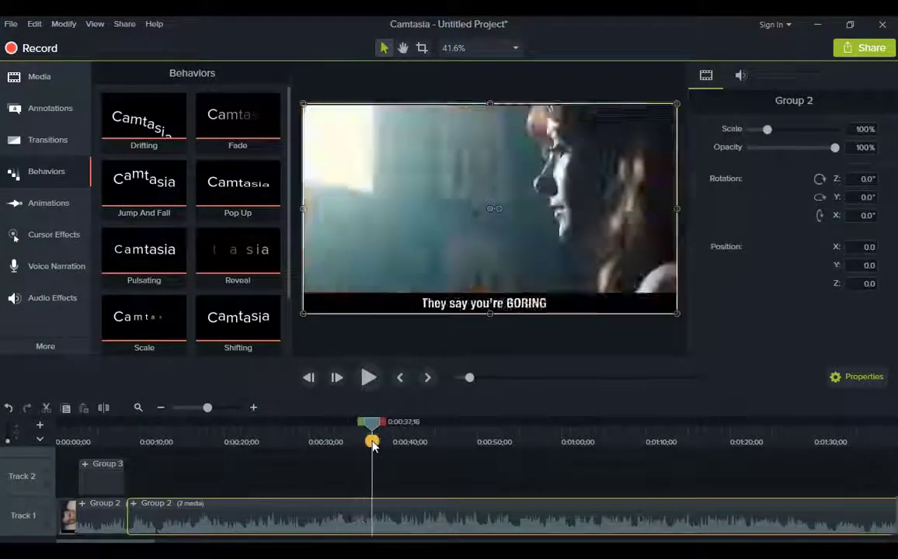
pyautogui.click(458, 540)
pyautogui.moveTo(84, 473)
pyautogui.mouseDown()
pyautogui.moveTo(382, 473)
pyautogui.moveTo(100, 471)
pyautogui.mouseUp()
pyautogui.click(407, 473)
pyautogui.hotkey('ctrl', 'v')
# At 0:37, shrink the video to make room for the gift-card overlay
pyautogui.click(407, 513)
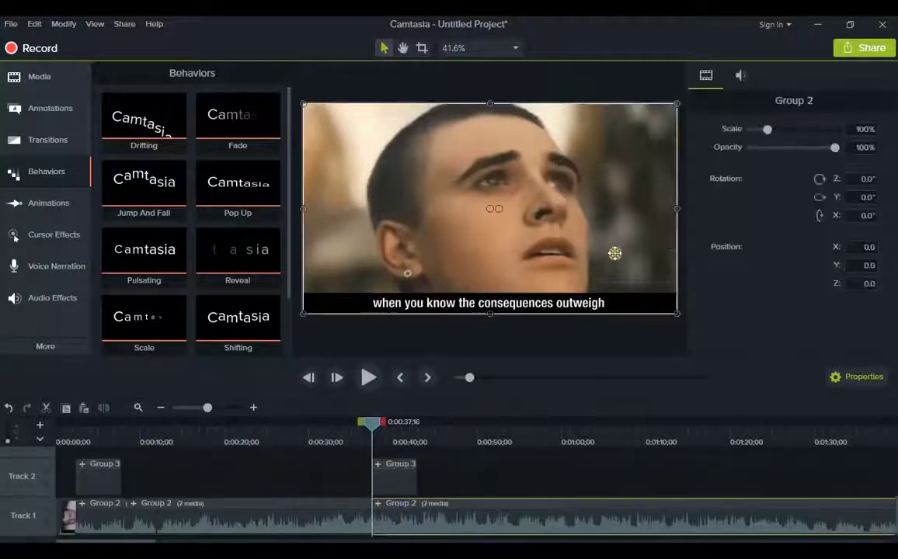
pyautogui.click(276, 431)
pyautogui.moveTo(276, 427); pyautogui.dragTo(398, 428)
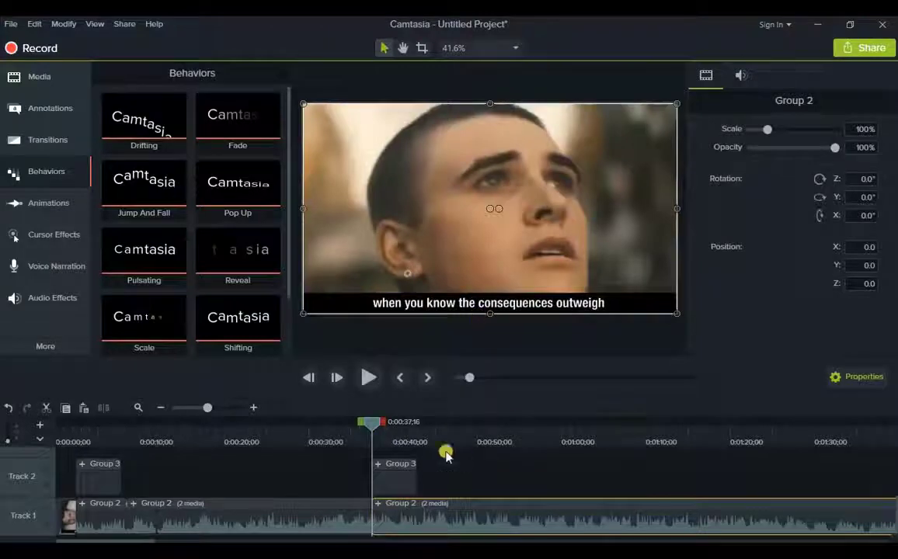
pyautogui.moveTo(677, 312); pyautogui.dragTo(524, 293)
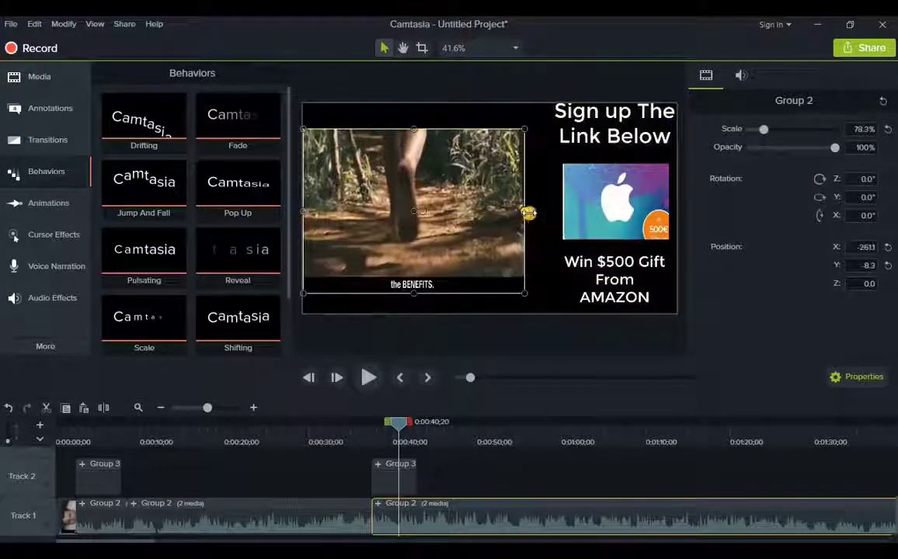
pyautogui.moveTo(527, 212); pyautogui.dragTo(545, 213)
pyautogui.click(446, 470)
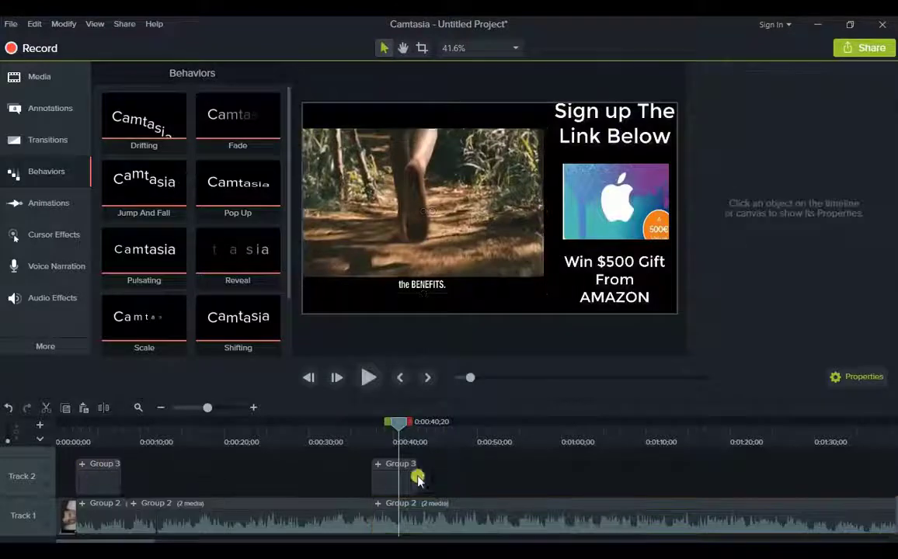
pyautogui.click(417, 482)
# Split the video group at about 0:45 and stretch it back to full canvas width
pyautogui.click(437, 442)
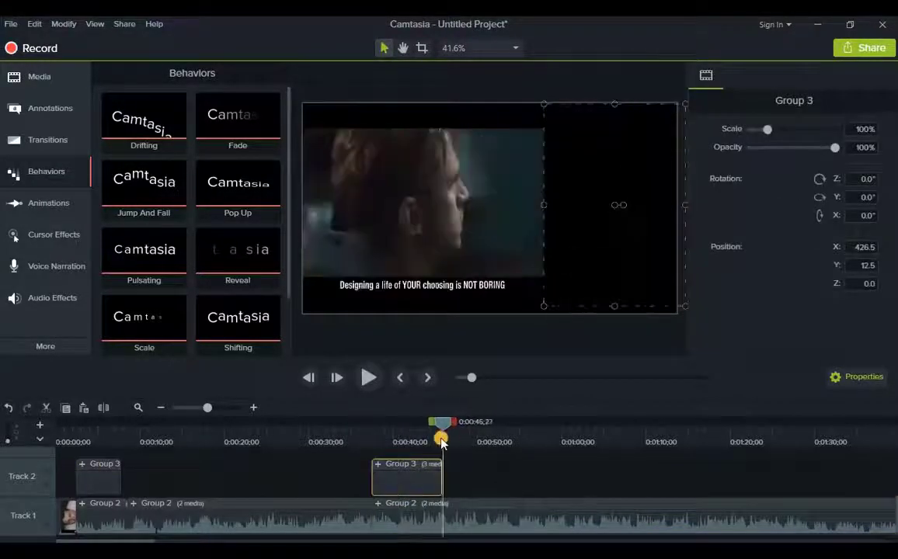
pyautogui.click(381, 493)
pyautogui.press('s')
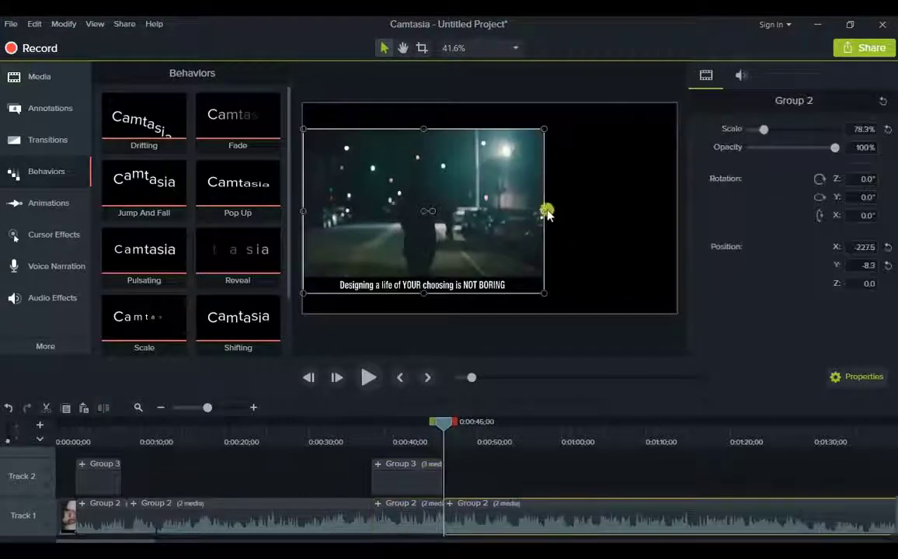
pyautogui.moveTo(546, 210); pyautogui.dragTo(677, 211)
# Split both groups at 0:59 and shrink the video to about 73% on the left
pyautogui.moveTo(442, 448); pyautogui.dragTo(554, 436)
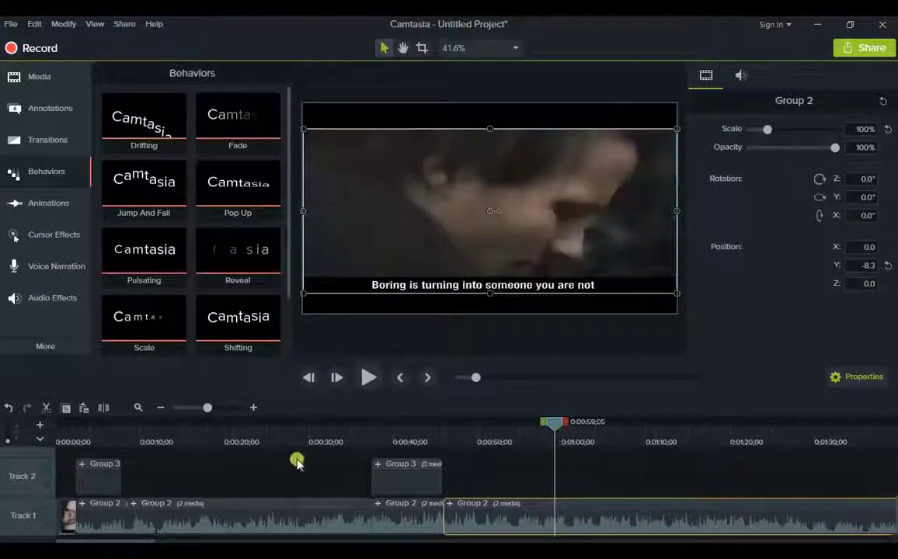
pyautogui.click(519, 497)
pyautogui.press('s')
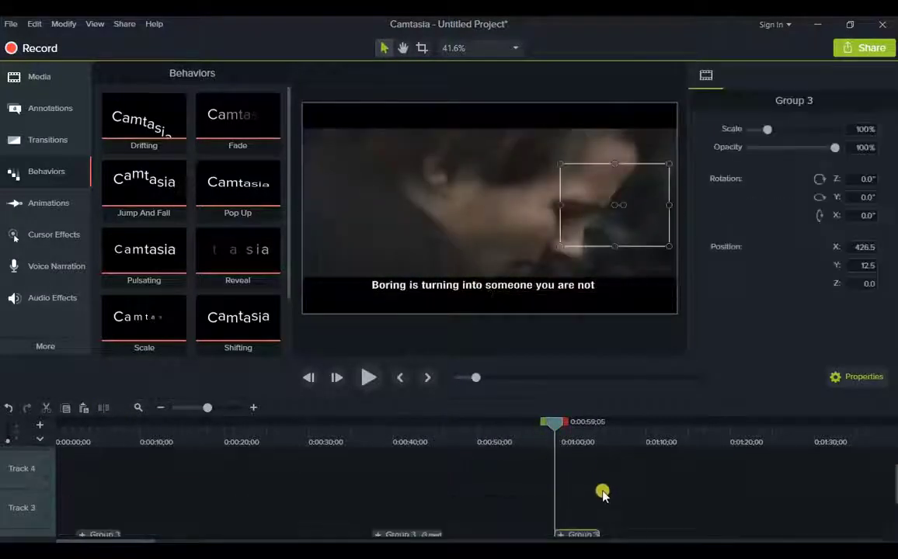
pyautogui.moveTo(678, 294); pyautogui.dragTo(553, 283)
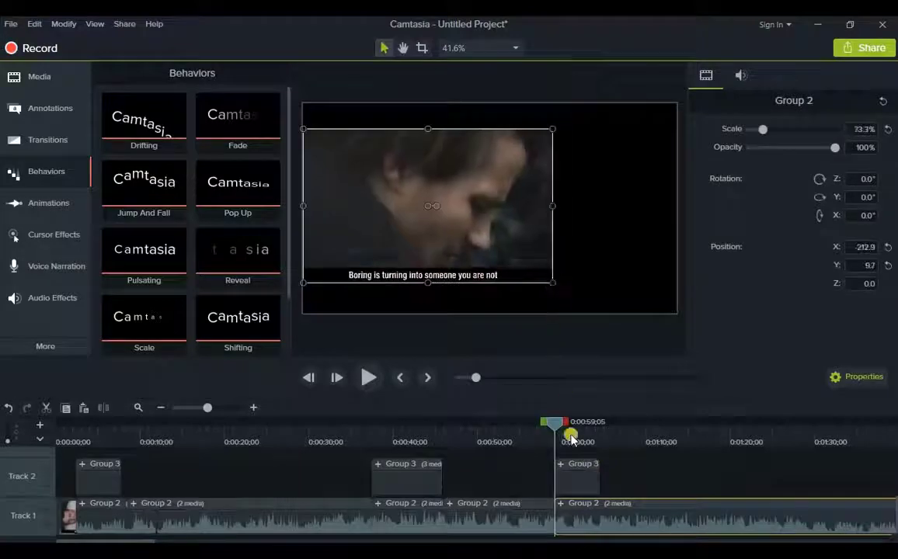
# Split at about 1:04 and enlarge the final video to fill the canvas
pyautogui.click(571, 437)
pyautogui.click(601, 435)
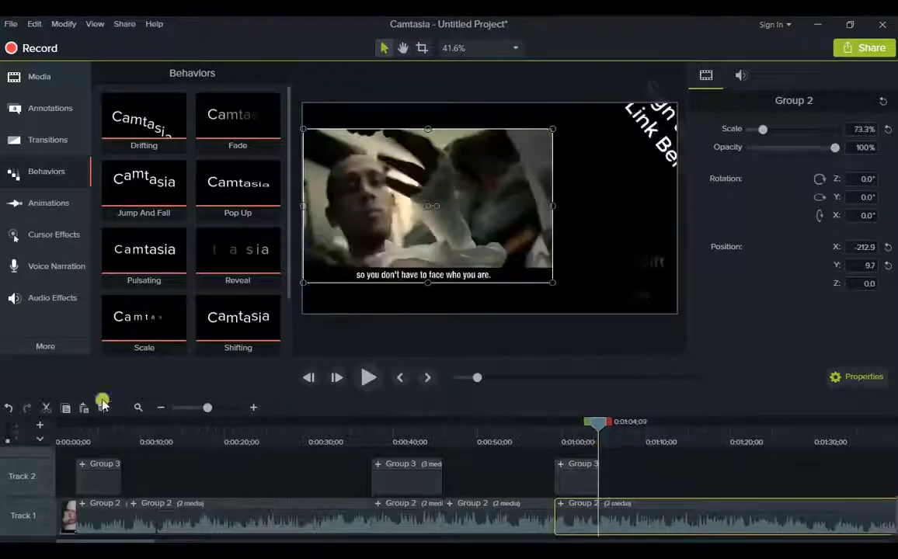
pyautogui.press('s')
pyautogui.click(703, 529)
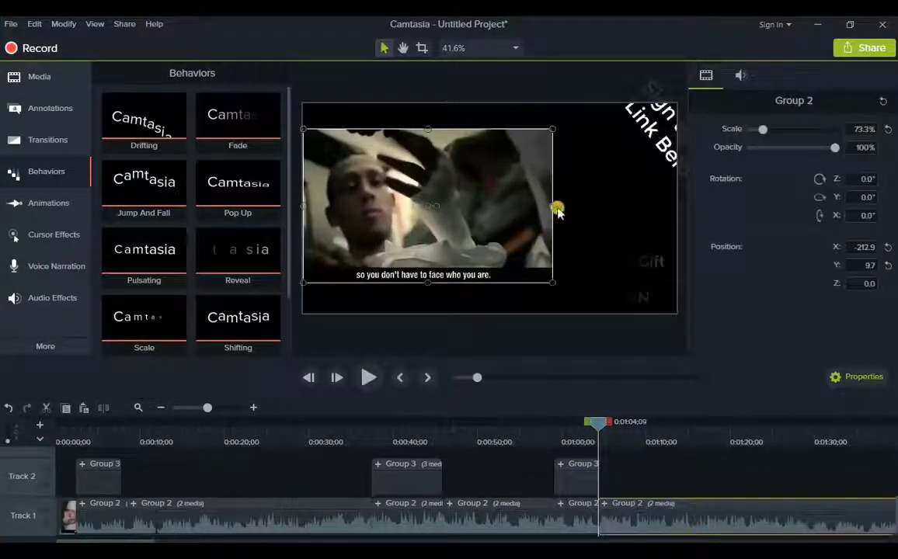
pyautogui.moveTo(555, 207); pyautogui.dragTo(599, 187)
pyautogui.moveTo(489, 131); pyautogui.dragTo(490, 105)
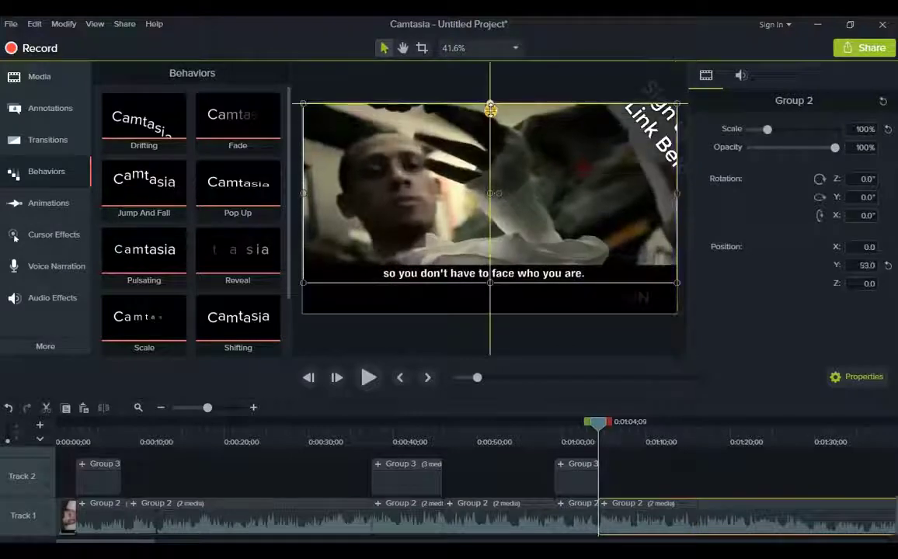
pyautogui.moveTo(490, 283); pyautogui.dragTo(490, 298)
# Split at 0:01:10:10 and delete the leftover tail clip
pyautogui.click(648, 438)
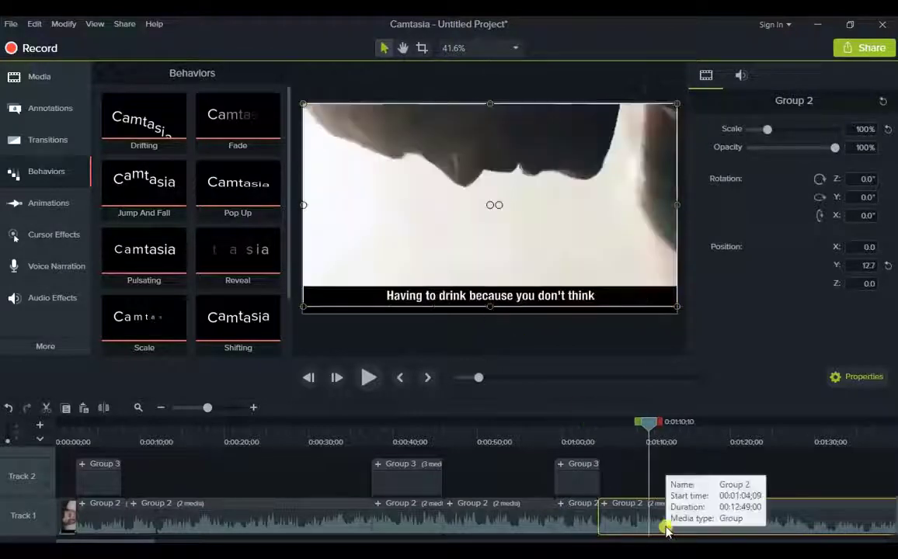
pyautogui.click(103, 408)
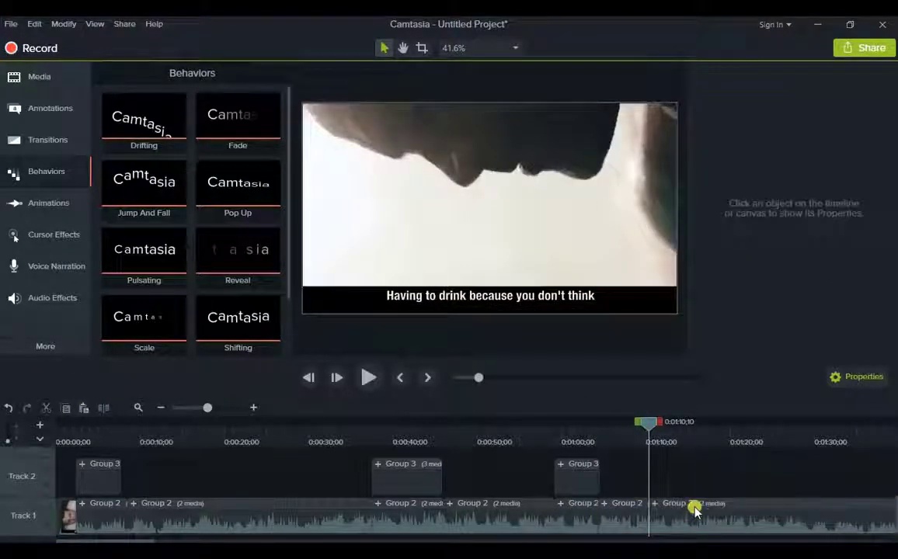
pyautogui.click(687, 521)
pyautogui.press('Delete')
# Select every timeline clip and group them into one Group 4
pyautogui.moveTo(684, 526); pyautogui.dragTo(65, 432)
pyautogui.rightClick(715, 489)
pyautogui.click(692, 518)
pyautogui.moveTo(692, 518); pyautogui.dragTo(58, 450)
pyautogui.hotkey('ctrl', 'g')
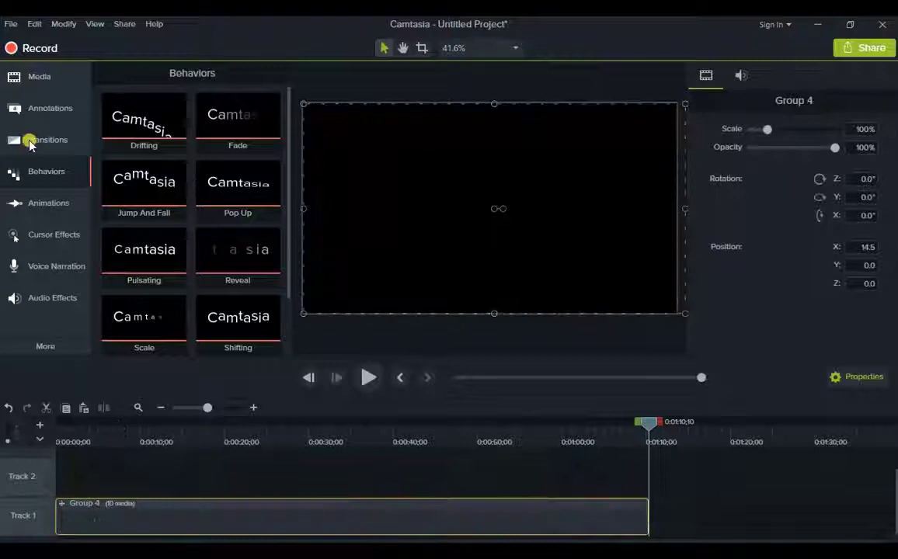
# Render the project to a local MP4 file (up to 1080p) named 'demo project'
pyautogui.click(854, 48)
pyautogui.click(800, 75)
pyautogui.click(533, 179)
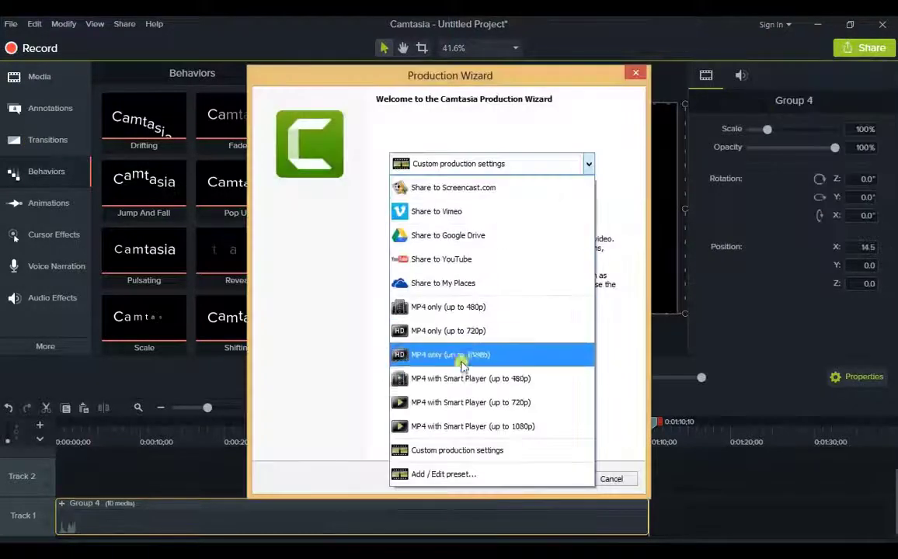
pyautogui.click(465, 353)
pyautogui.click(547, 477)
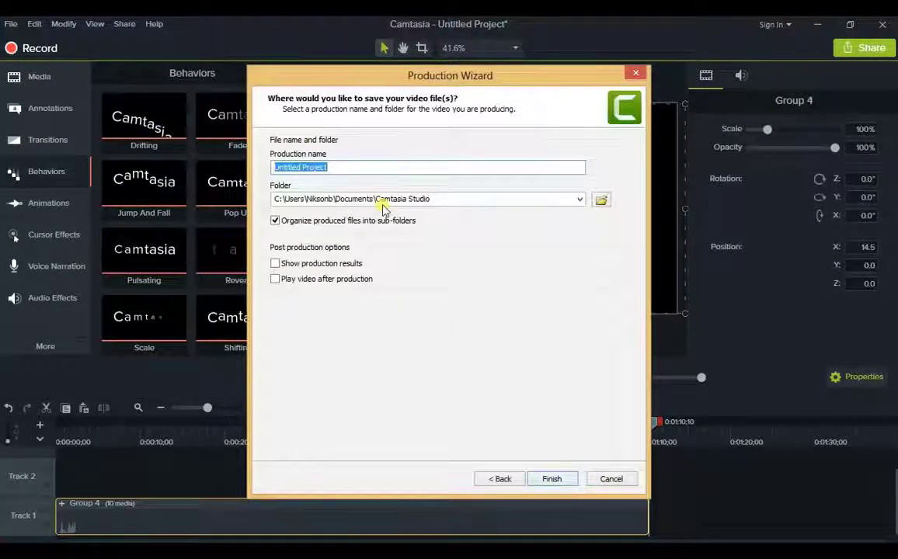
pyautogui.write('demo project')
pyautogui.press('Return')
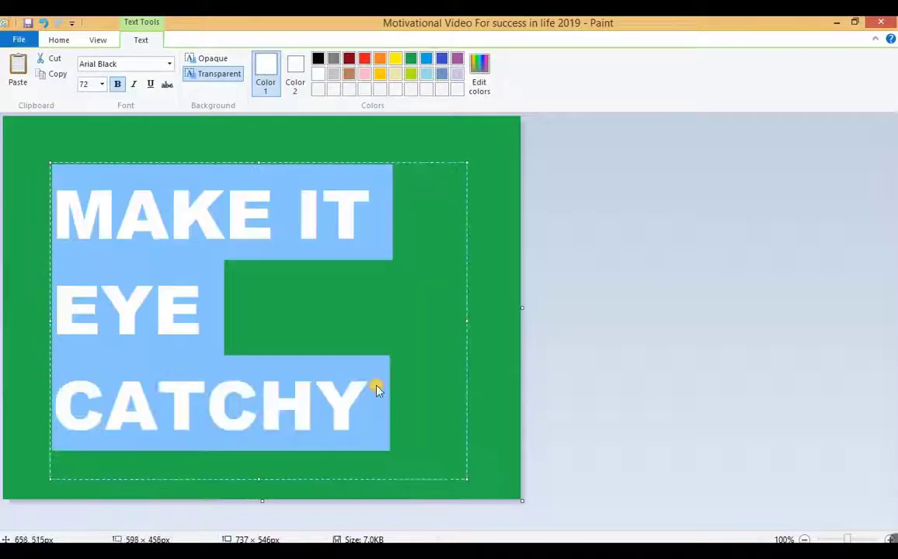
# Commit the MAKE IT EYE CATCHY text, then close Paint, saving the thumbnail
pyautogui.click(372, 380)
pyautogui.click(496, 141)
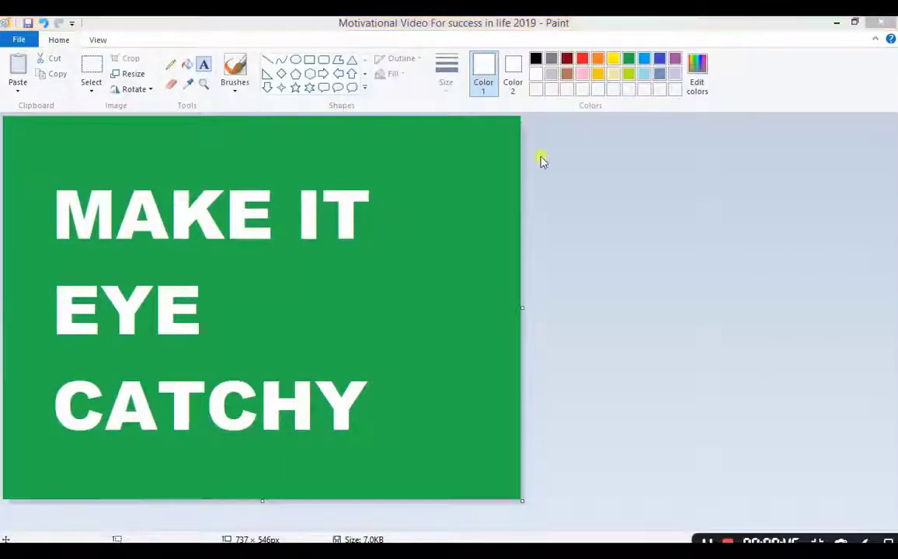
pyautogui.click(880, 22)
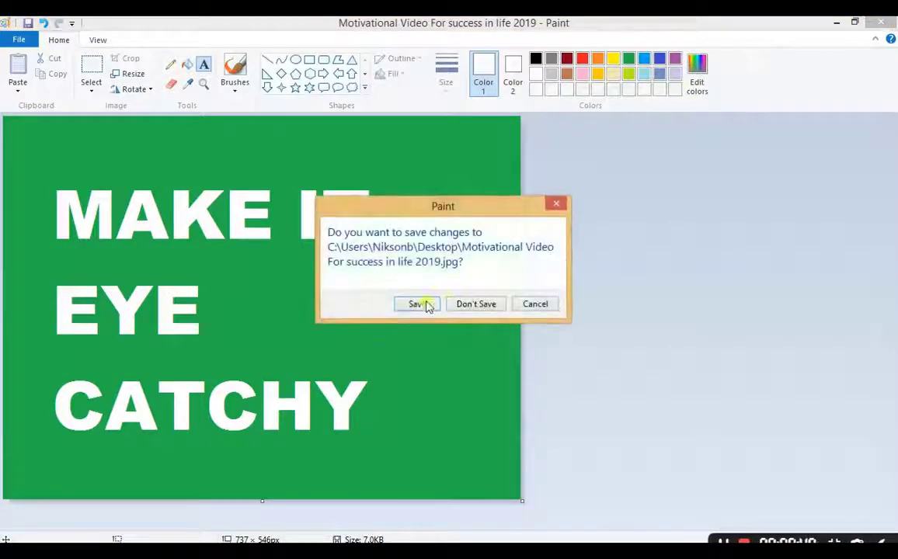
pyautogui.click(423, 305)
pyautogui.click(309, 48)
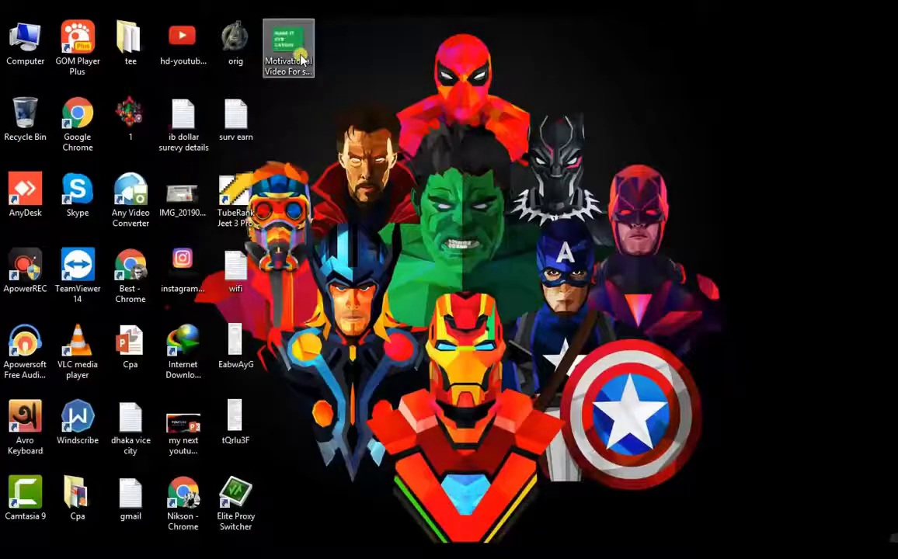
# Copy the thumbnail image's file name from its rename box
pyautogui.rightClick(300, 53)
pyautogui.click(332, 404)
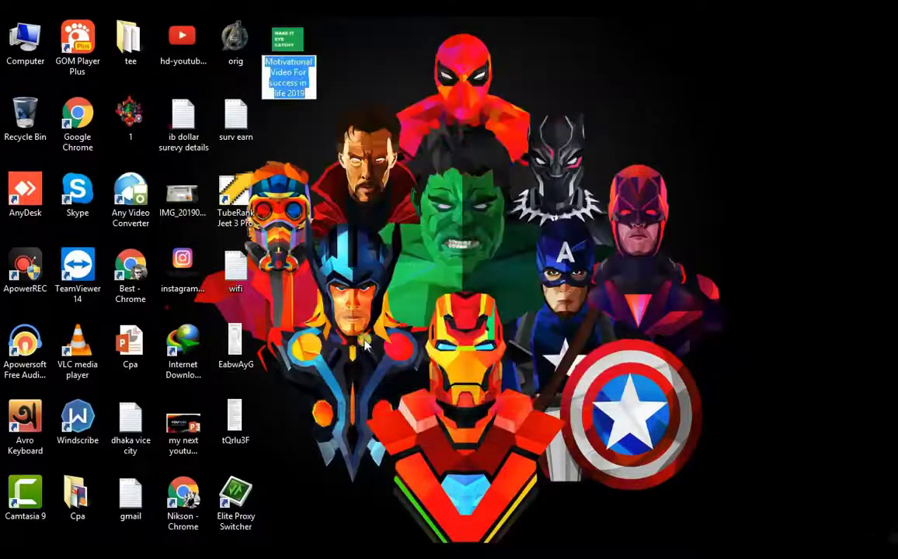
pyautogui.rightClick(293, 88)
pyautogui.click(331, 133)
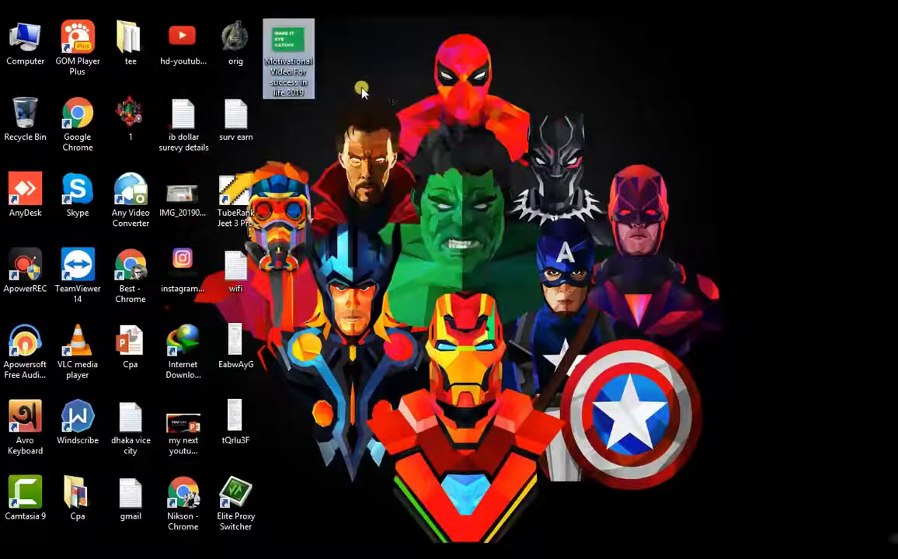
# Set the image's Title to the file name and its Subject to MOTIVATIONAL VIDEOS
pyautogui.rightClick(288, 56)
pyautogui.click(321, 421)
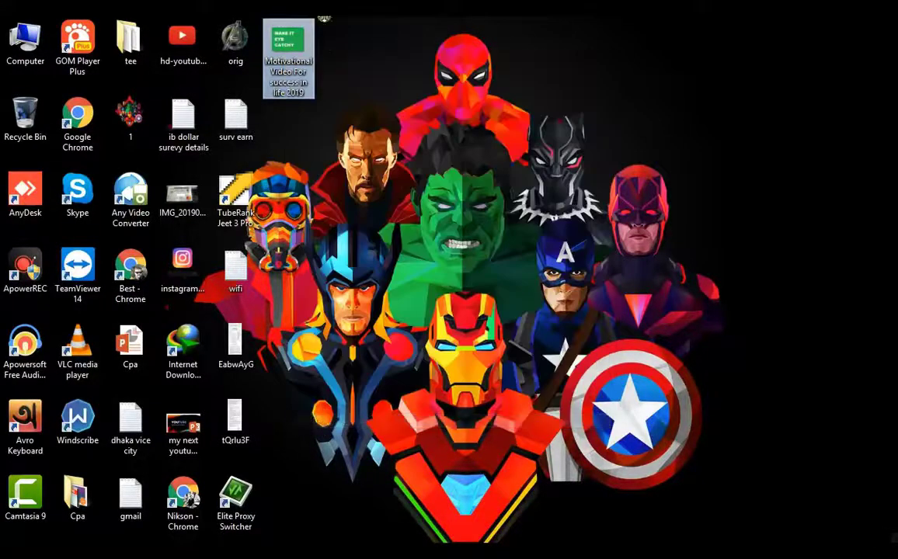
pyautogui.click(385, 87)
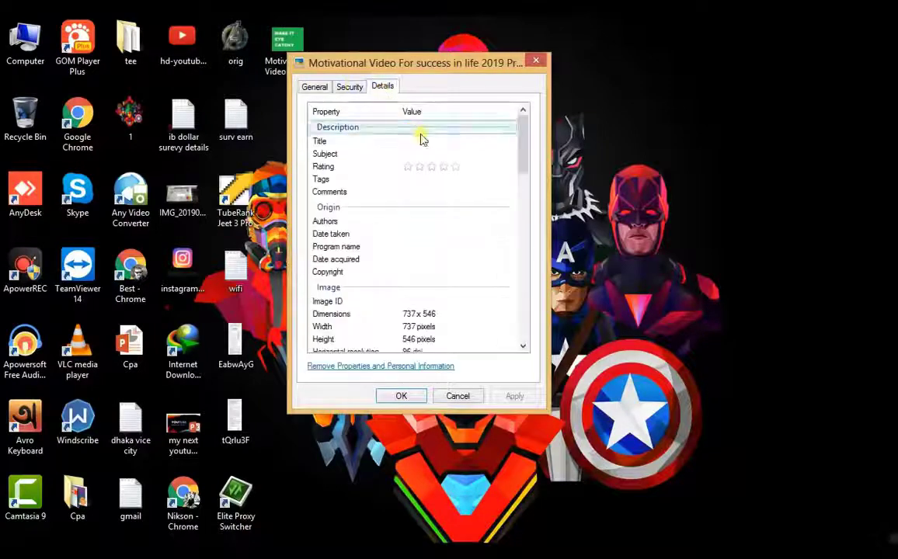
pyautogui.click(426, 142)
pyautogui.hotkey('ctrl', 'v')
pyautogui.click(420, 152)
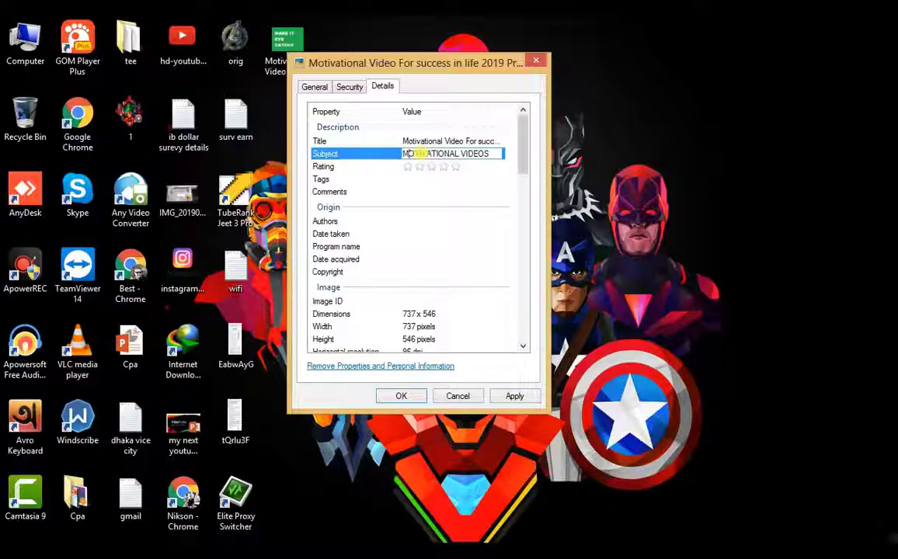
pyautogui.click(457, 168)
# Clear out the image's Tags field
pyautogui.click(448, 180)
pyautogui.hotkey('ctrl', 'v')
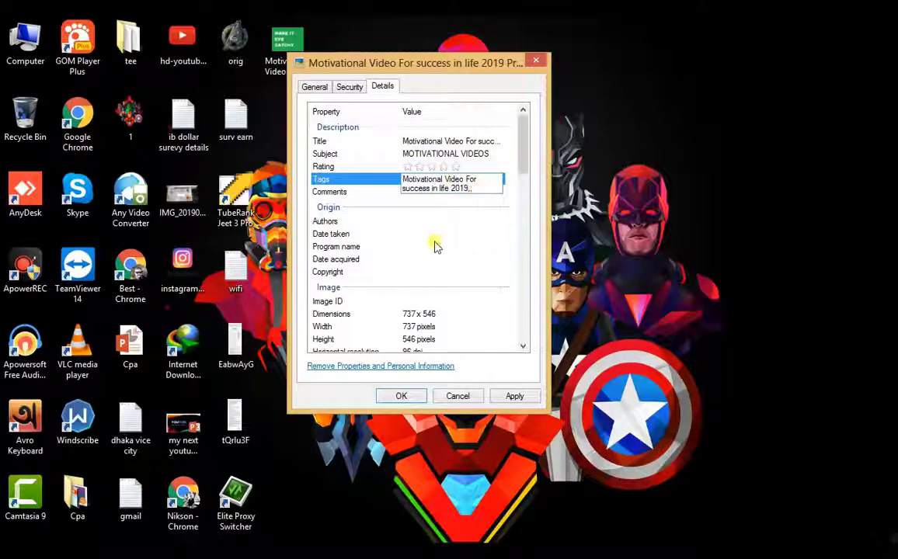
pyautogui.moveTo(471, 188); pyautogui.dragTo(397, 181)
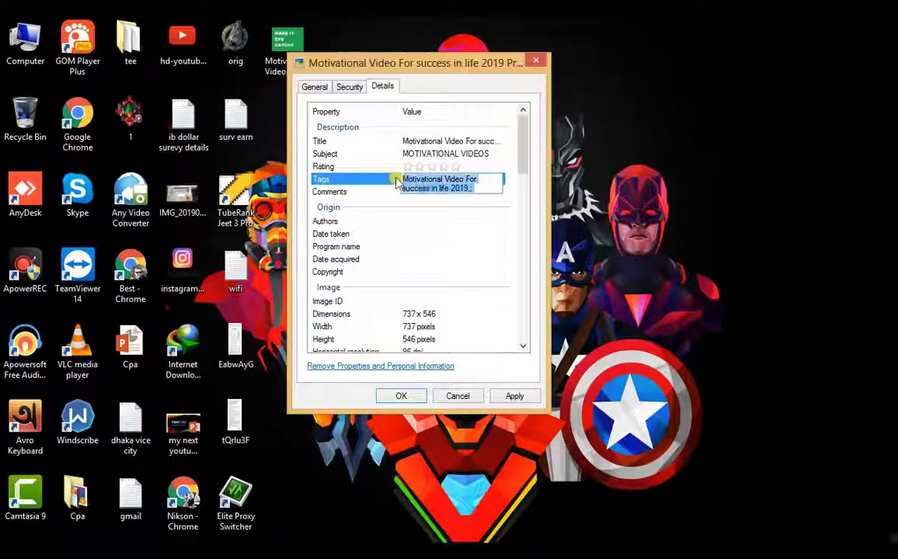
pyautogui.write('PUT TAGS FROM YOUR A')
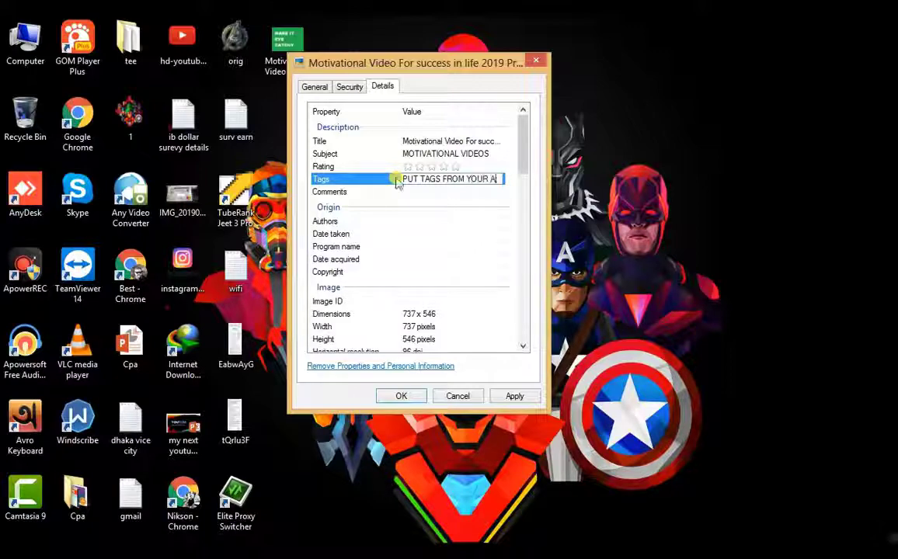
pyautogui.write('NALYSIS')
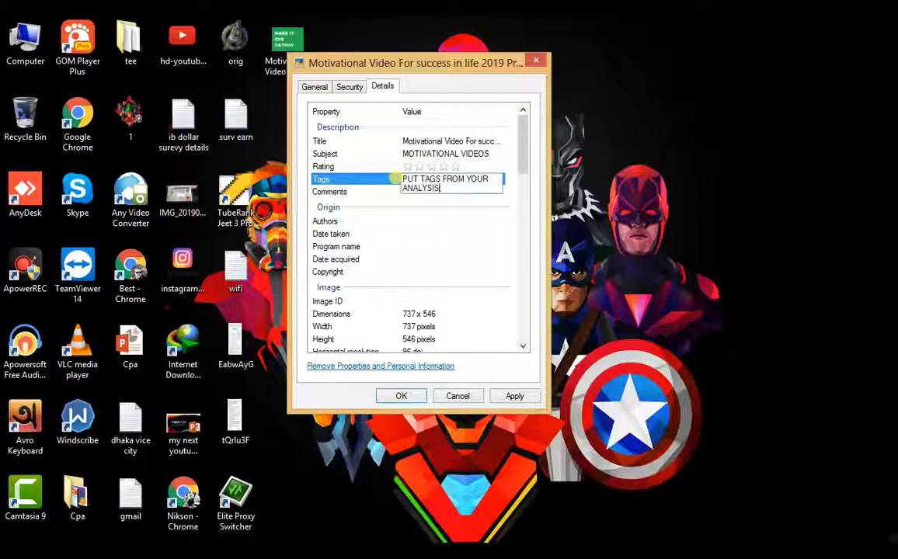
pyautogui.write(' DATA')
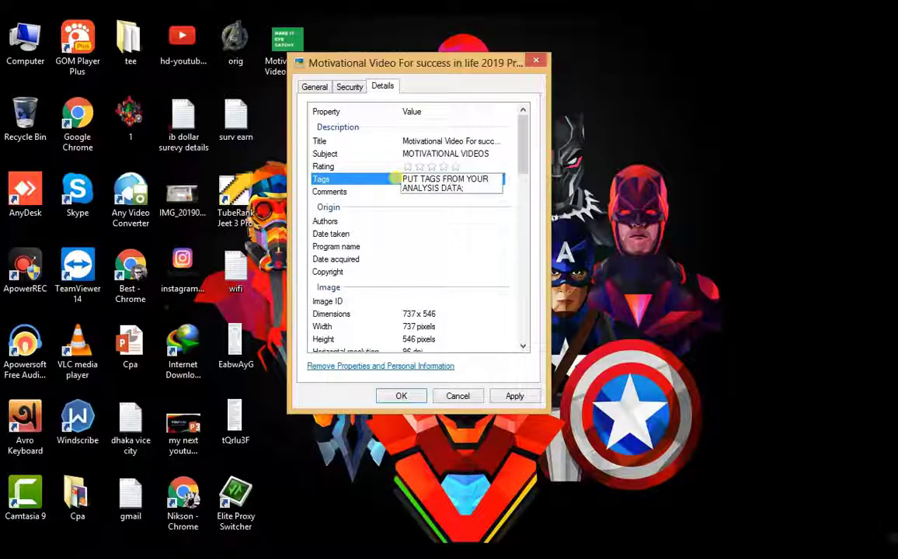
pyautogui.write(';')
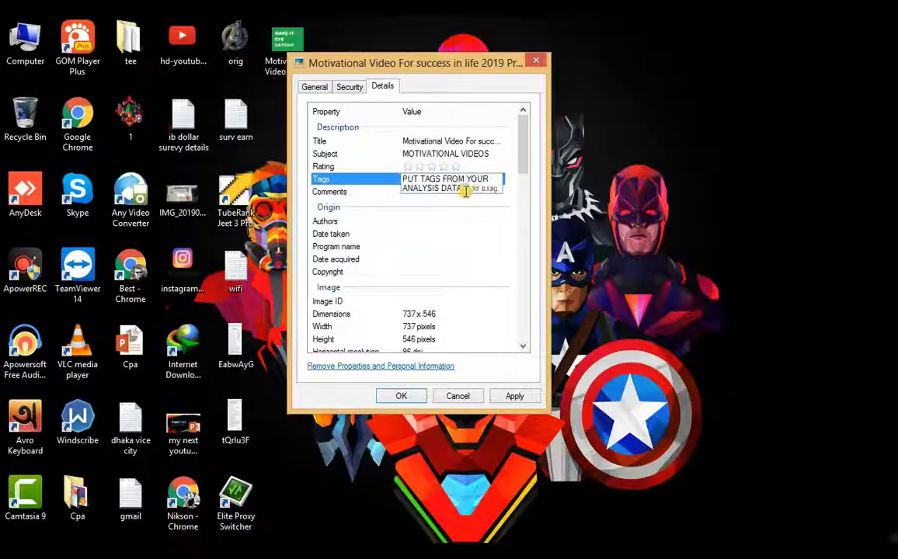
pyautogui.click(352, 181)
pyautogui.press('Delete')
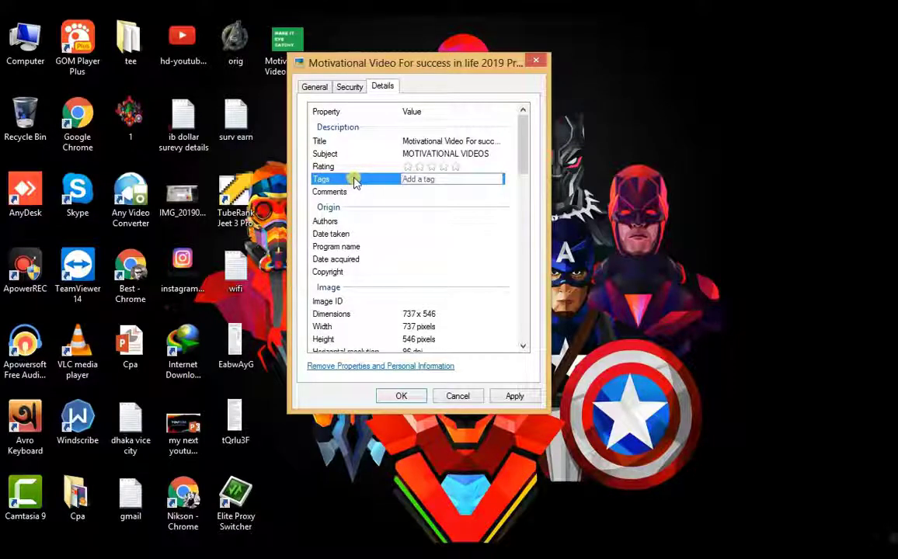
# Set the image's Tags to MOTIVATIONAL VIDEOS and paste the file name into Comments
pyautogui.write('MOTIVATIONAL VIDEOS')
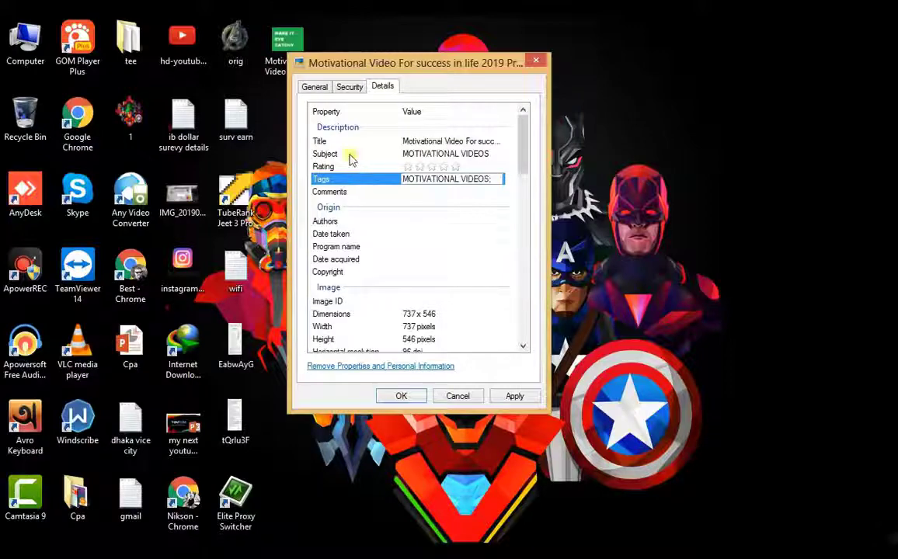
pyautogui.click(455, 167)
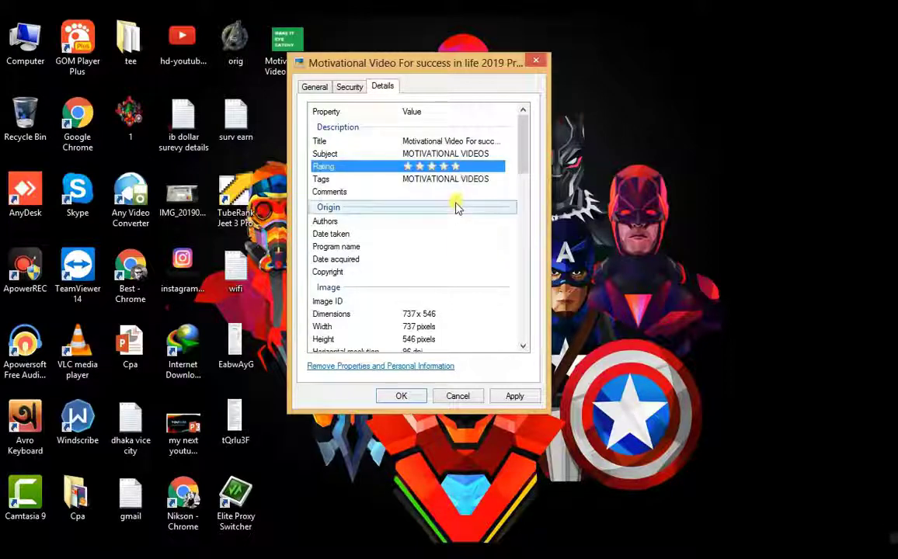
pyautogui.click(453, 193)
pyautogui.hotkey('ctrl', 'v')
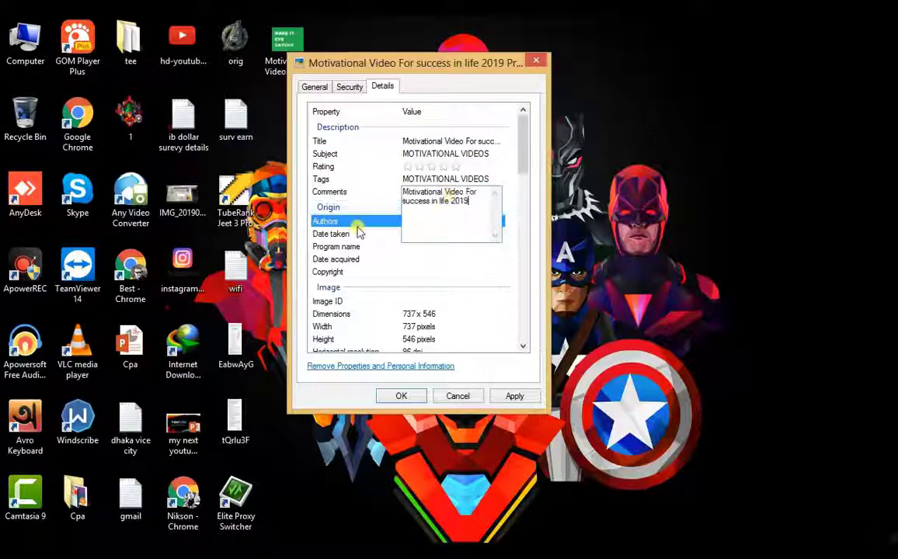
pyautogui.click(374, 226)
# Set Date taken and Date acquired to 9/14/2019, then confirm the properties with OK
pyautogui.click(429, 235)
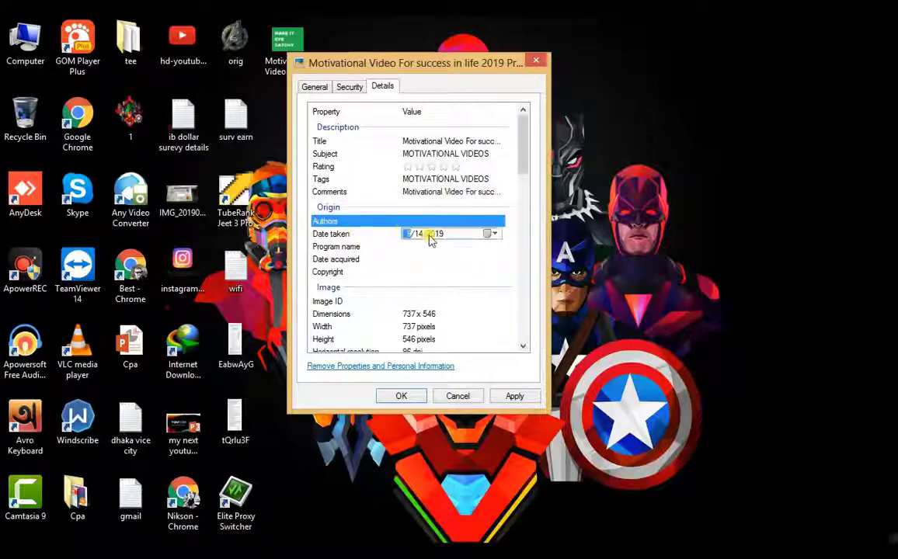
pyautogui.click(491, 235)
pyautogui.click(493, 287)
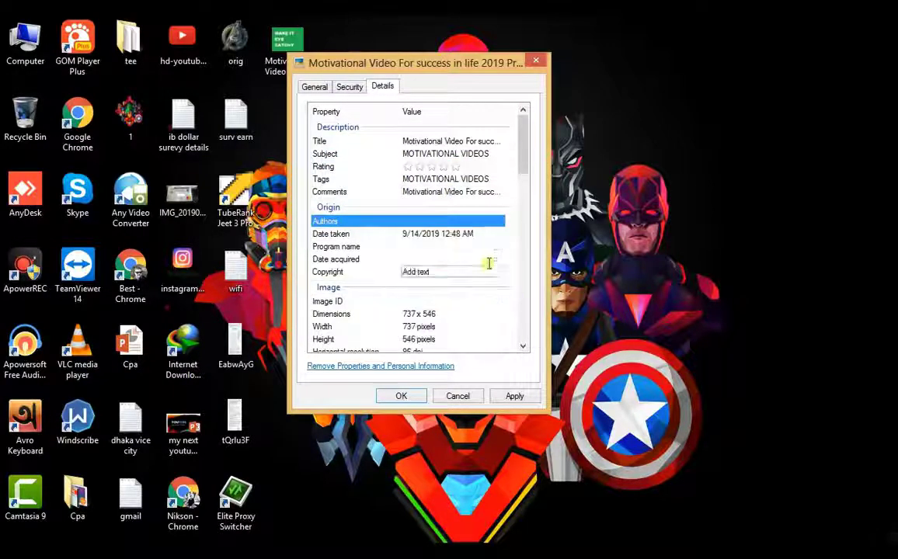
pyautogui.click(435, 261)
pyautogui.click(491, 259)
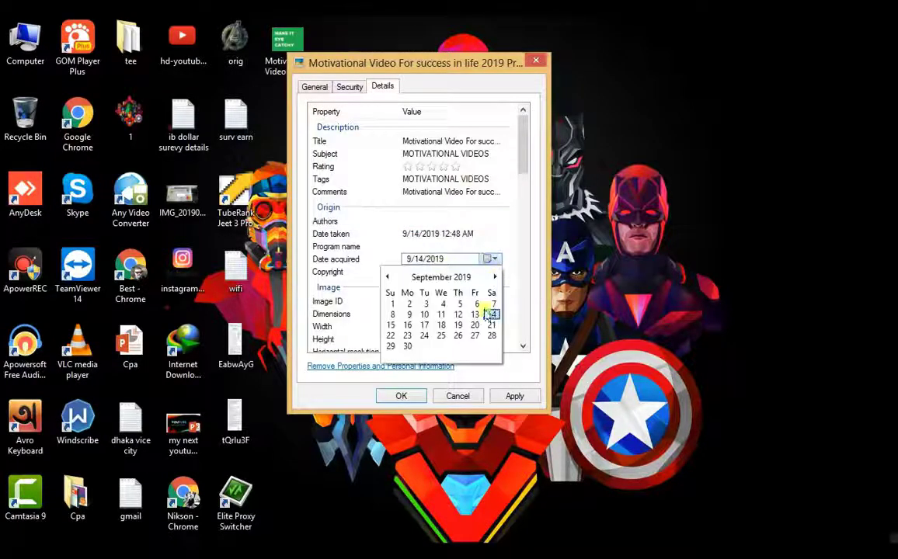
pyautogui.click(492, 314)
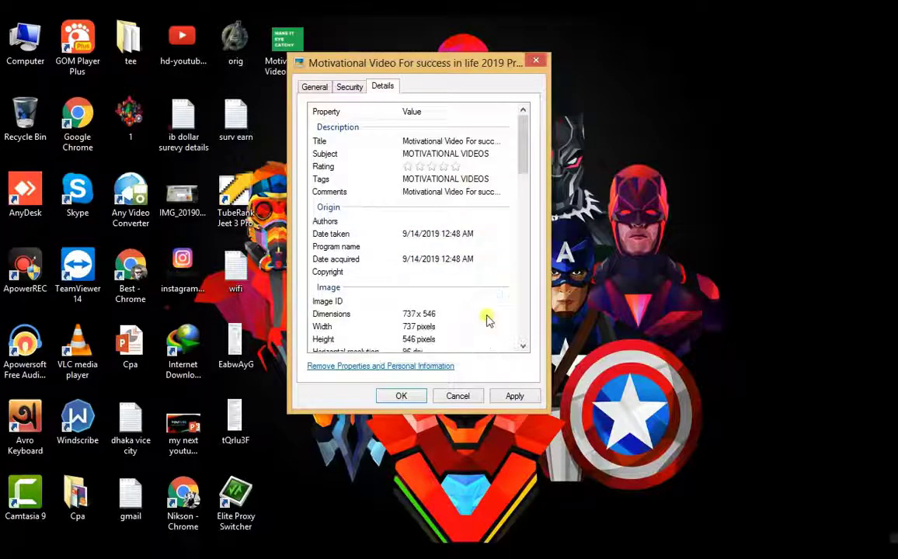
pyautogui.click(401, 397)
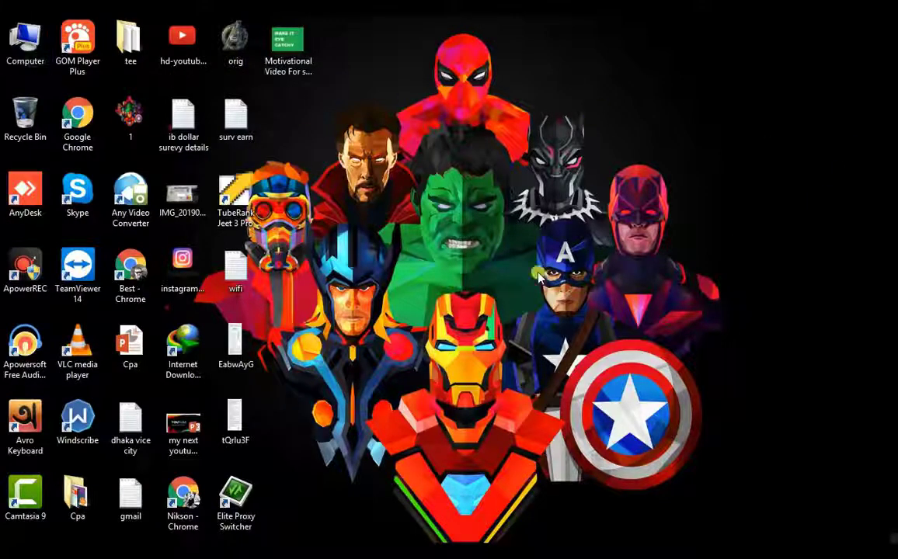
# Open the demo project folder under Documents › Camtasia Studio
pyautogui.doubleClick(35, 46)
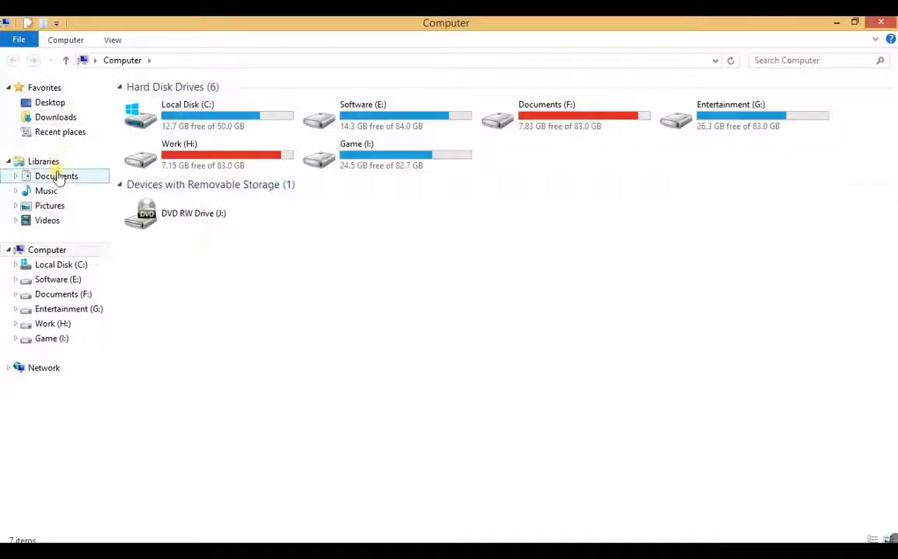
pyautogui.click(55, 176)
pyautogui.doubleClick(789, 152)
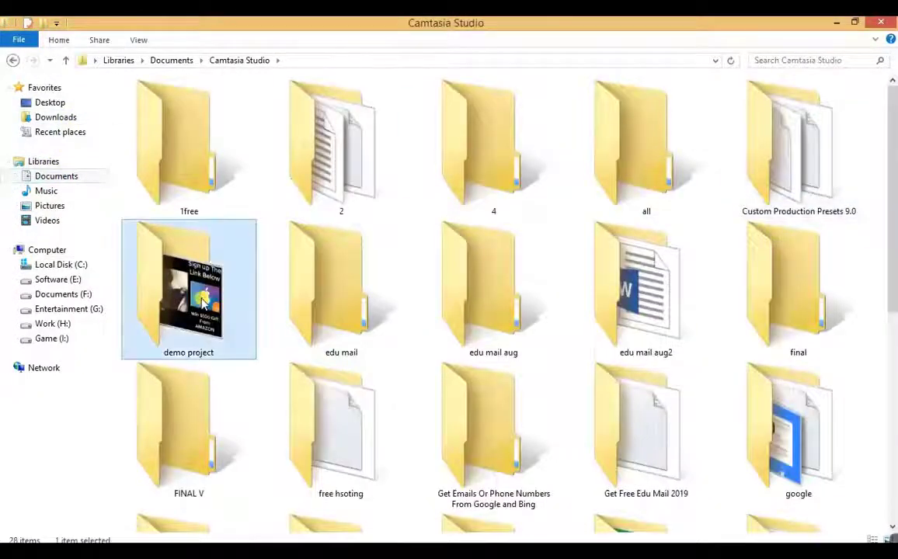
pyautogui.doubleClick(198, 273)
# Copy the video file's name and open its Properties
pyautogui.rightClick(218, 134)
pyautogui.click(255, 389)
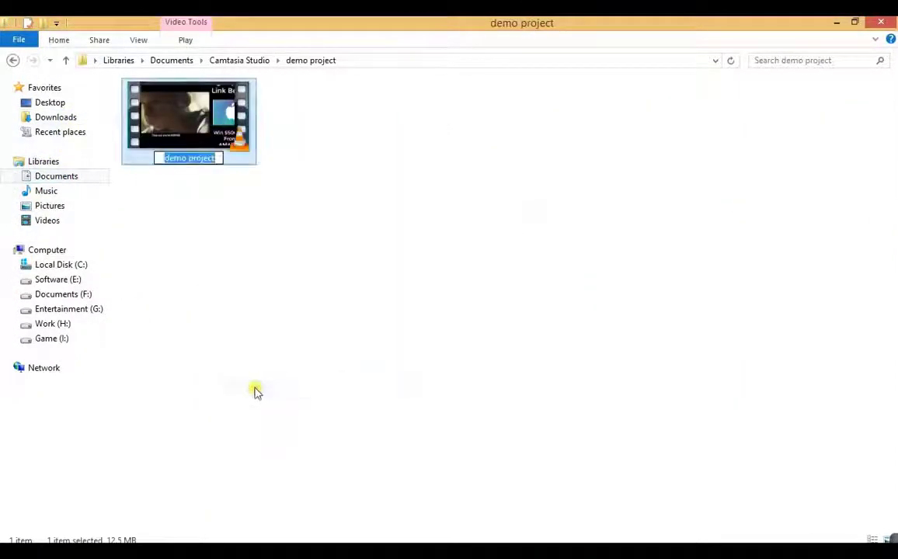
pyautogui.press('Escape')
pyautogui.click(210, 125)
pyautogui.rightClick(211, 123)
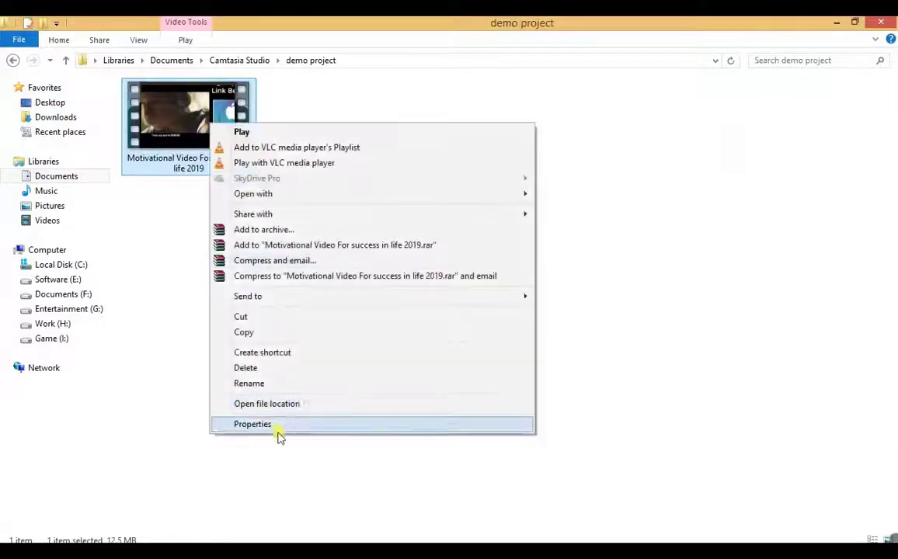
pyautogui.click(278, 426)
# Paste the video's name into Title, Subtitle, Tags and Comments, and give it a star rating
pyautogui.click(305, 157)
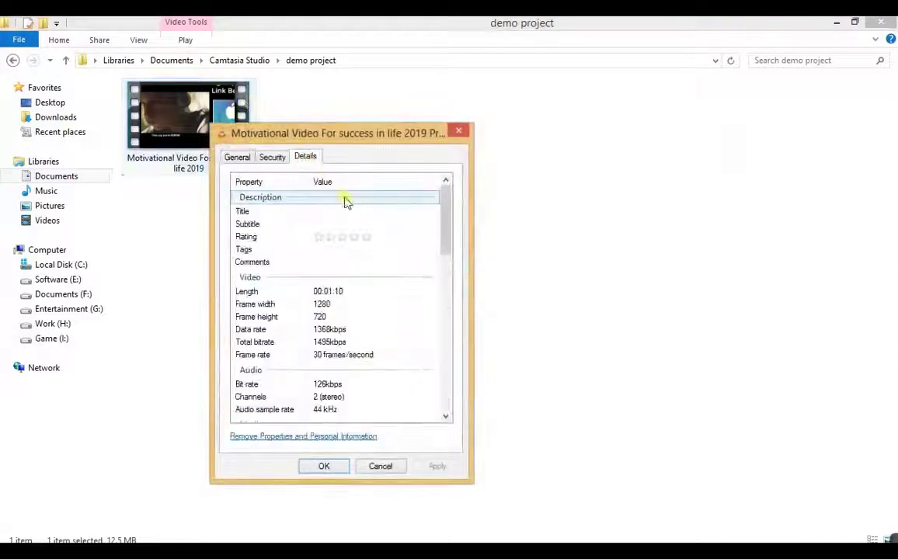
pyautogui.click(354, 211)
pyautogui.write('Motivational Video For success in life 2019')
pyautogui.click(333, 225)
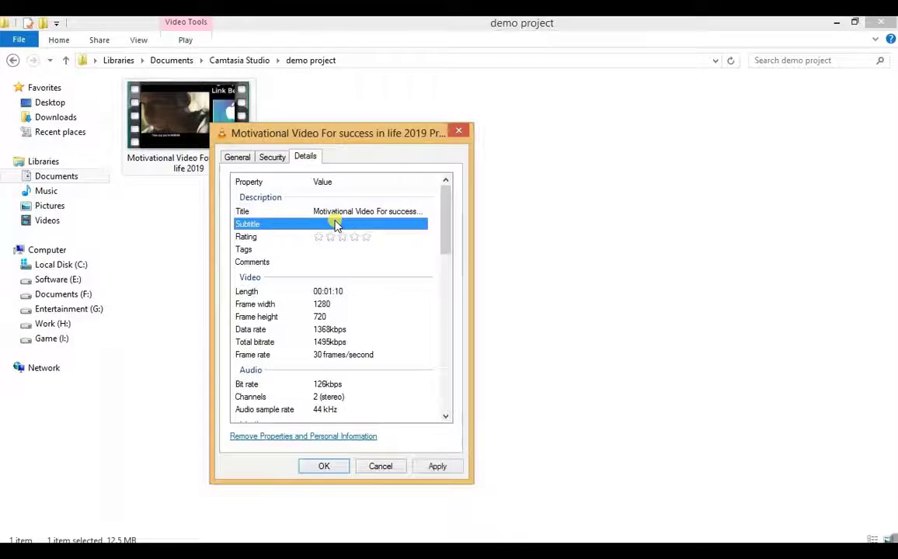
pyautogui.hotkey('ctrl', 'v')
pyautogui.click(365, 237)
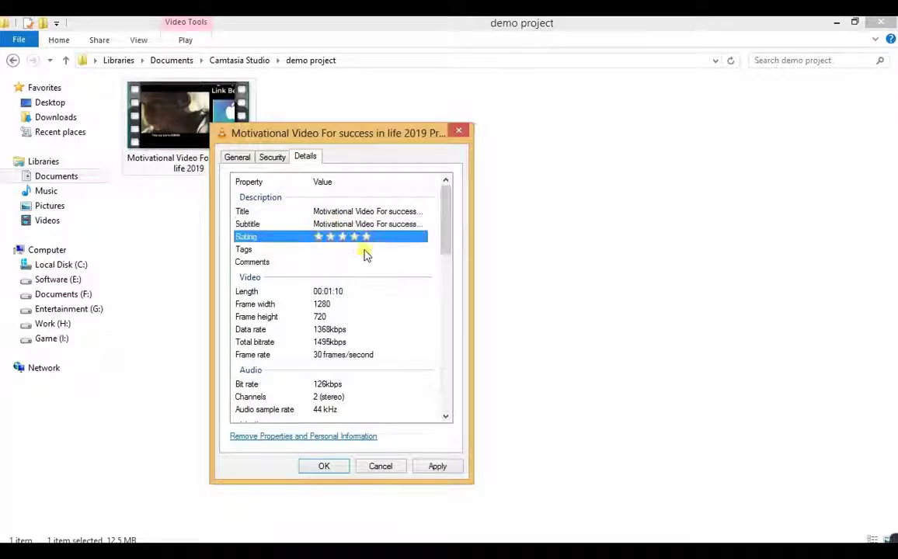
pyautogui.click(365, 251)
pyautogui.write('Motivational Video For success in life 2019')
pyautogui.click(349, 266)
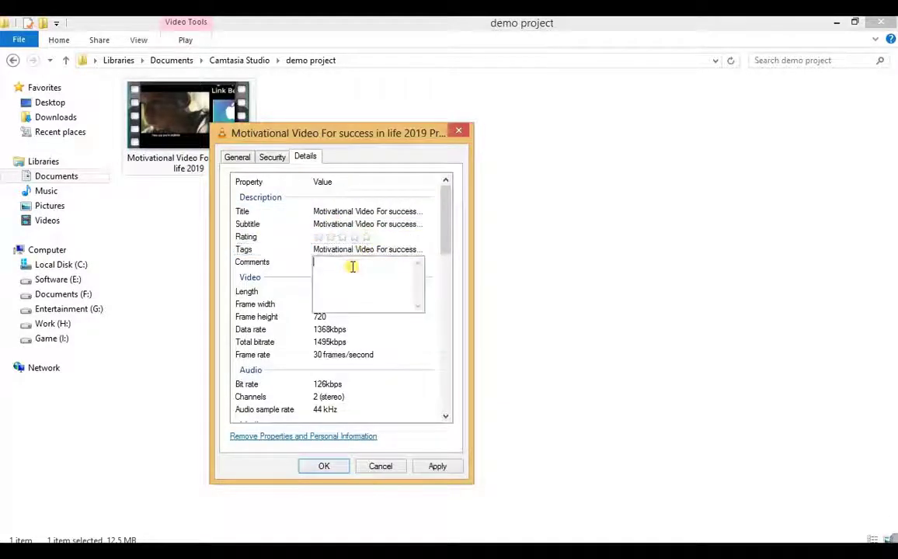
pyautogui.write('Motivational Video For success in life 2019')
pyautogui.click(392, 355)
# Set Year to 2019 and Genre to Education, then apply and close the properties
pyautogui.scroll(-4, 393, 356)
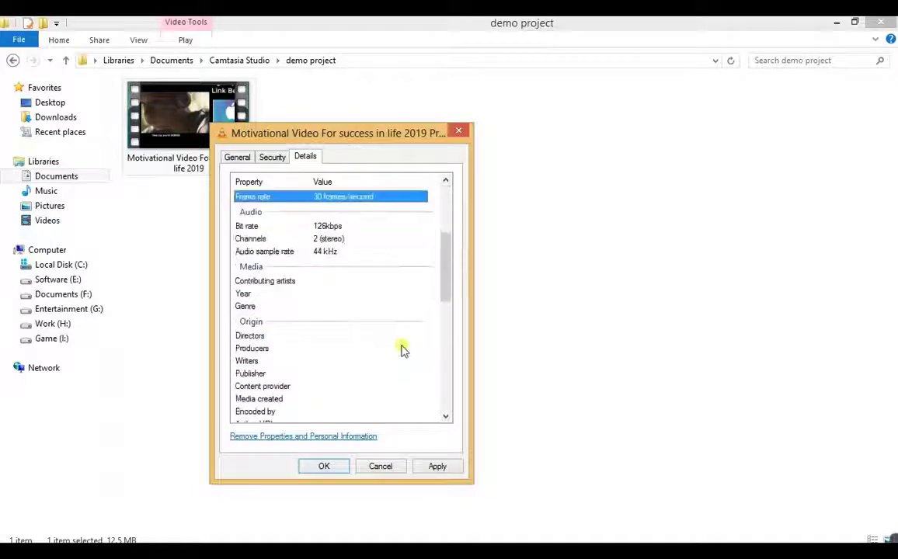
pyautogui.click(365, 294)
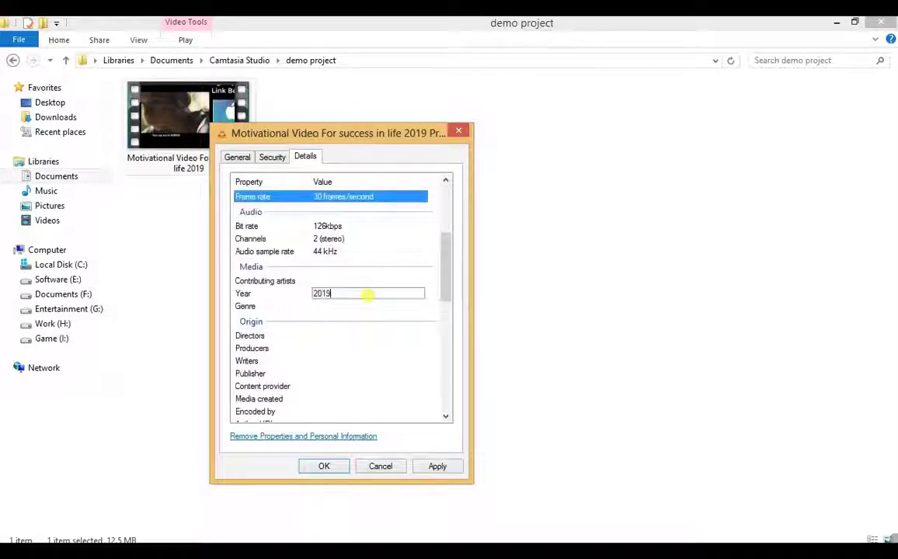
pyautogui.click(346, 306)
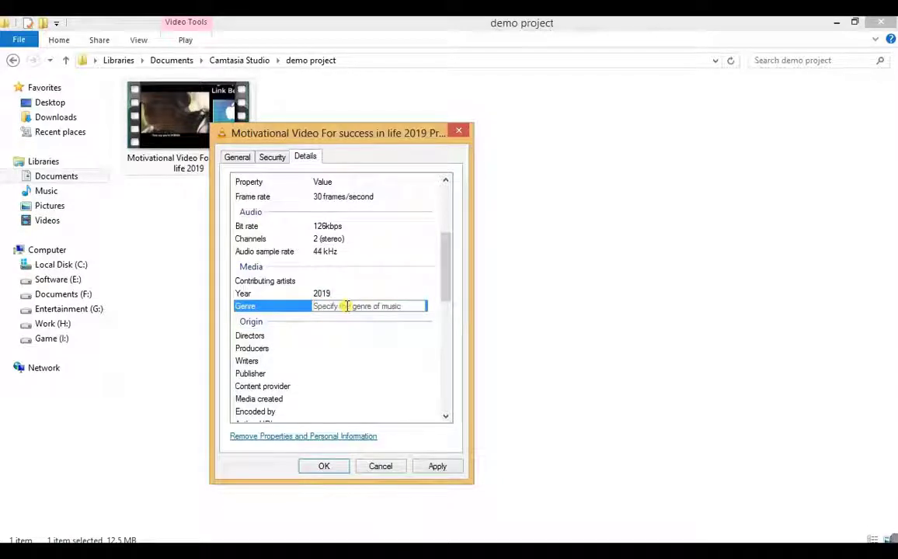
pyautogui.write('eDUCATION;')
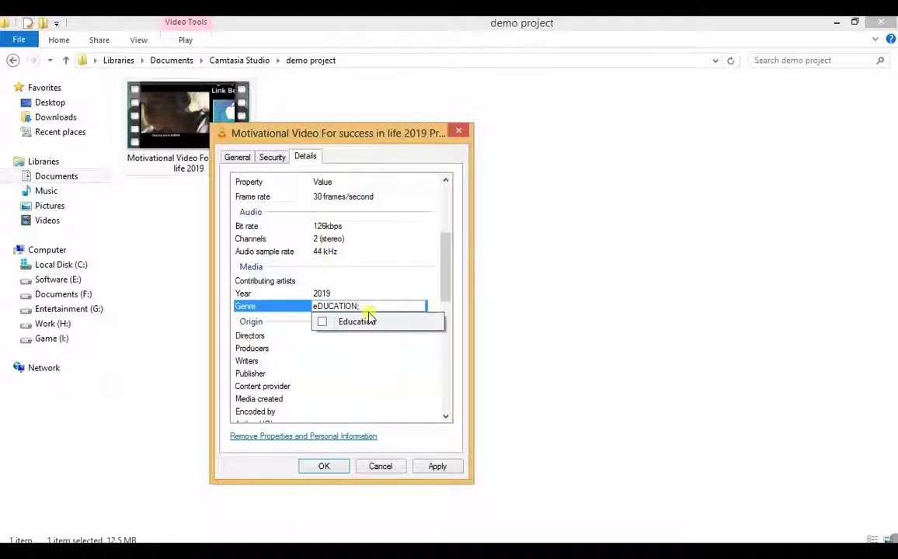
pyautogui.click(370, 320)
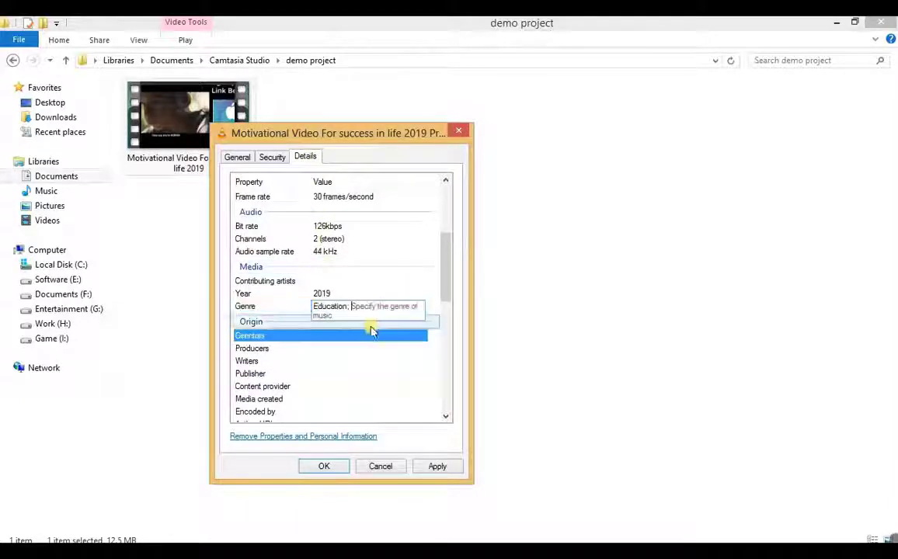
pyautogui.click(337, 471)
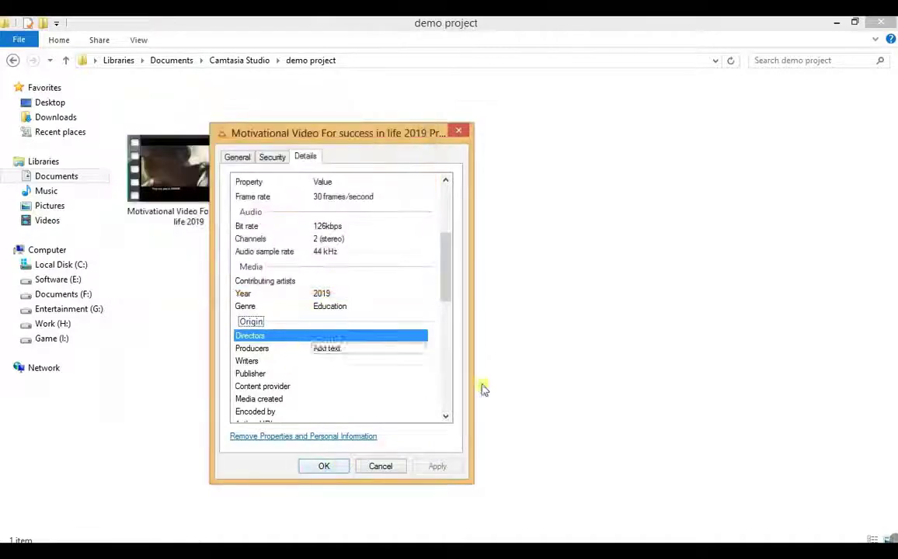
pyautogui.click(324, 466)
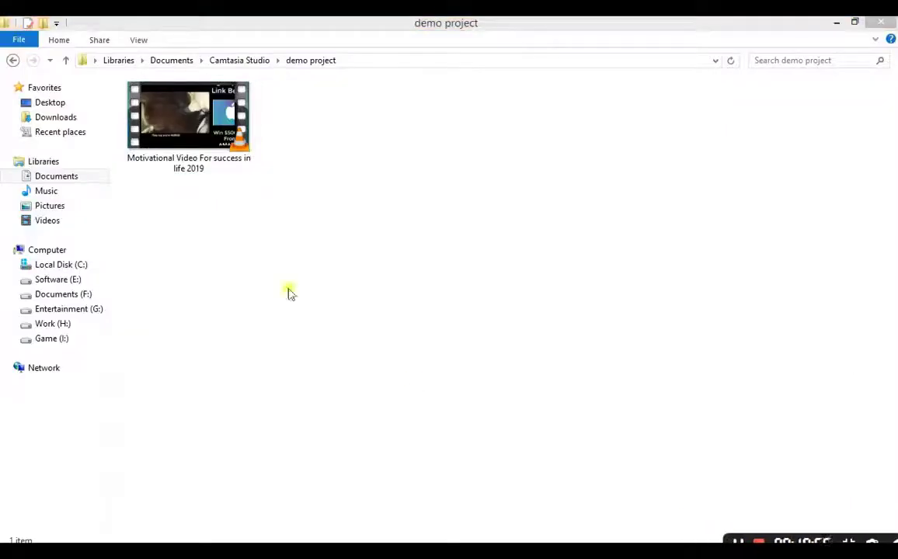
# Drop the video file onto YouTube's upload page and give the file a star rating
pyautogui.moveTo(187, 117); pyautogui.dragTo(227, 331)
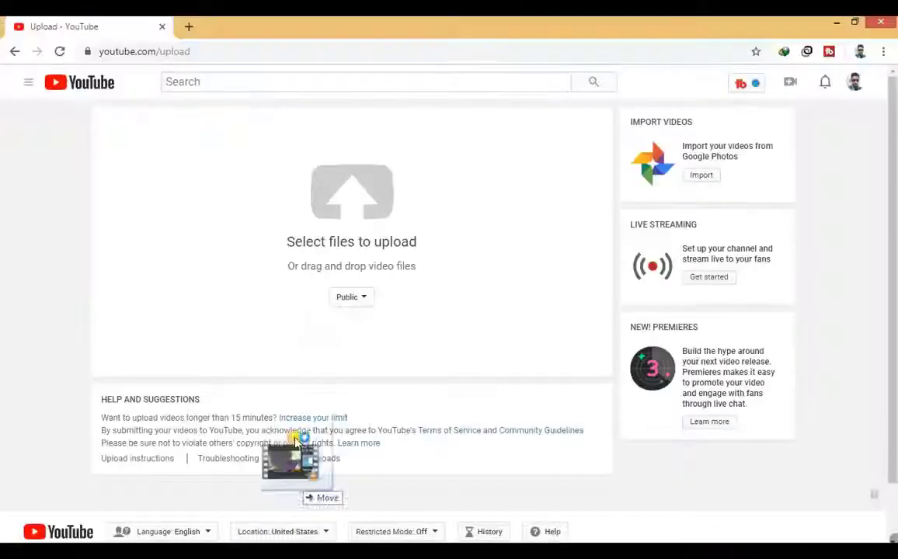
pyautogui.moveTo(295, 440); pyautogui.dragTo(293, 235)
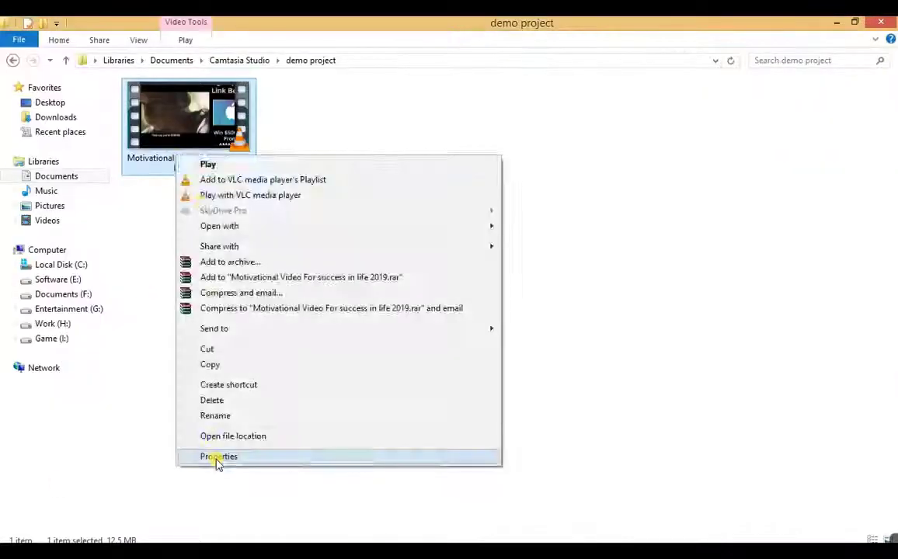
pyautogui.click(218, 458)
pyautogui.click(271, 189)
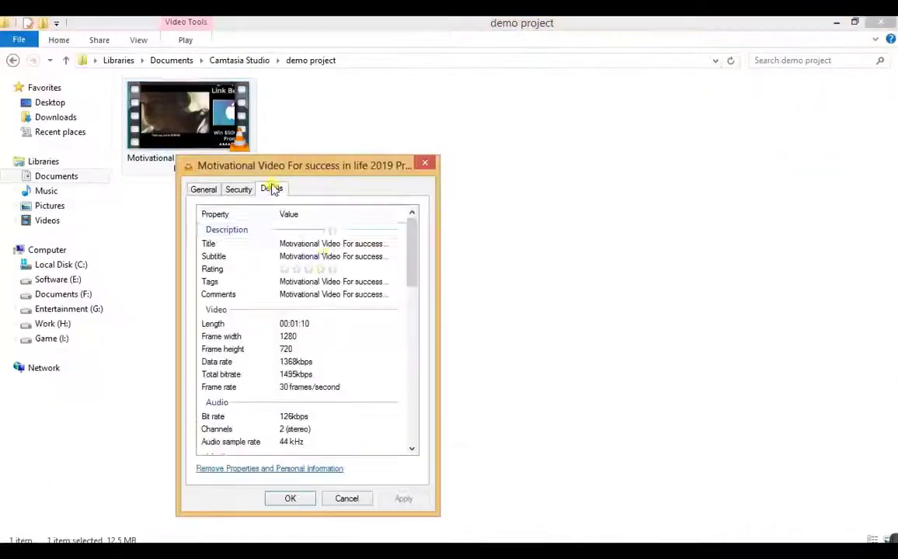
pyautogui.click(330, 270)
pyautogui.click(403, 498)
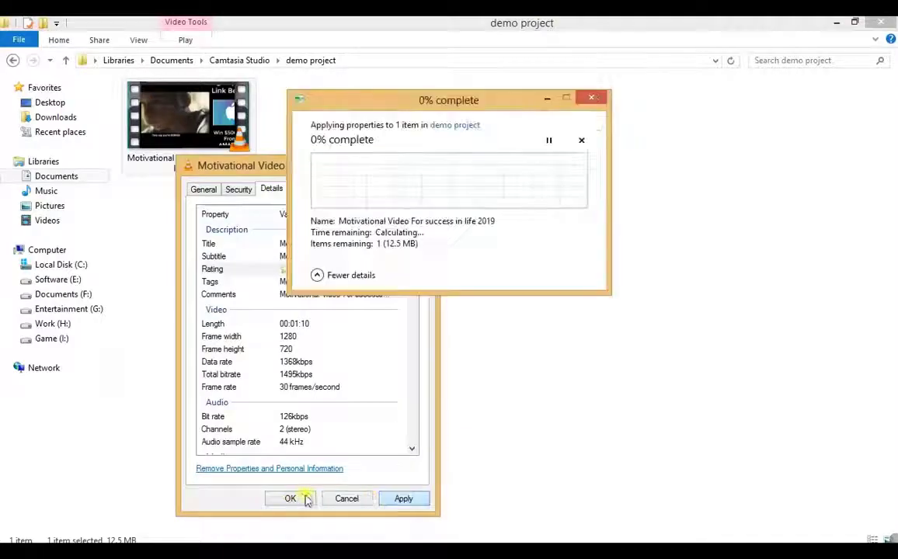
pyautogui.click(290, 499)
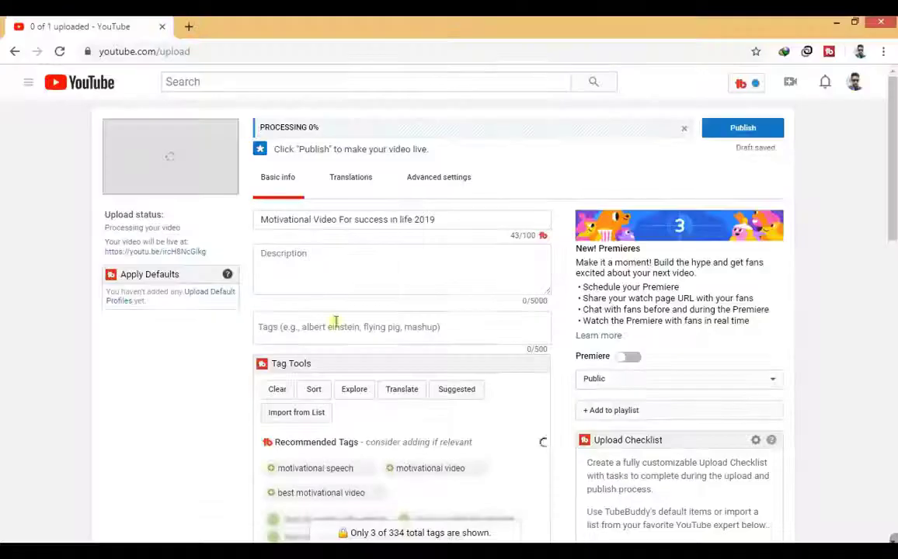
pyautogui.scroll(-1, 337, 373)
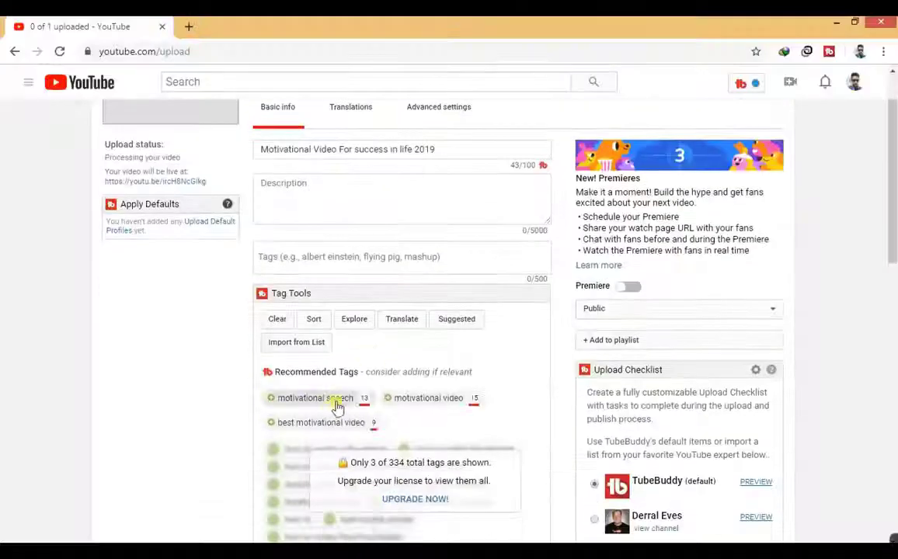
# Add the motivational speech, motivational video and best motivational video tags
pyautogui.click(316, 398)
pyautogui.click(428, 398)
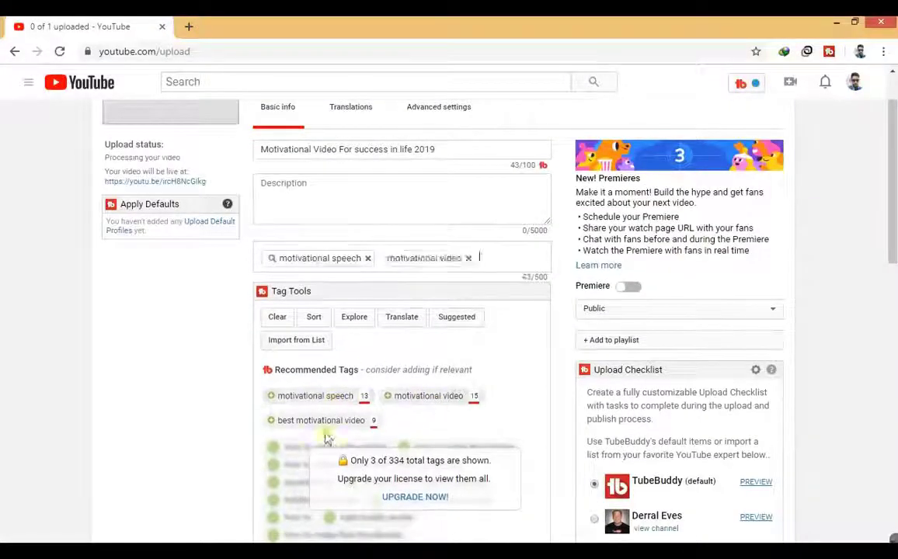
pyautogui.click(320, 423)
# Write '#YOURCHANNELNAME #MOTIVATIONAL' plus a 'PUT YOUR CPA OFFER' line in the description, then start a google.com tab
pyautogui.scroll(1, 316, 185)
pyautogui.click(311, 252)
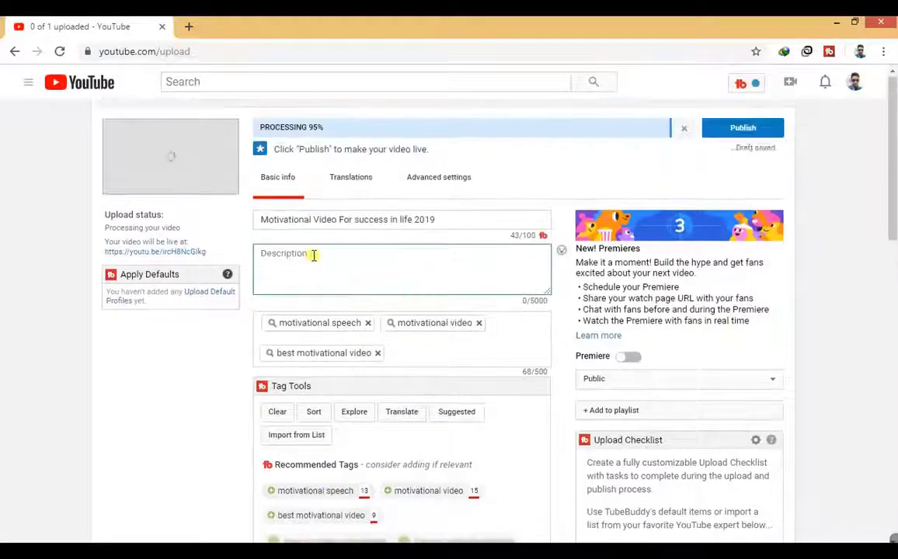
pyautogui.write('#YOURC')
pyautogui.write('HANNELNAME')
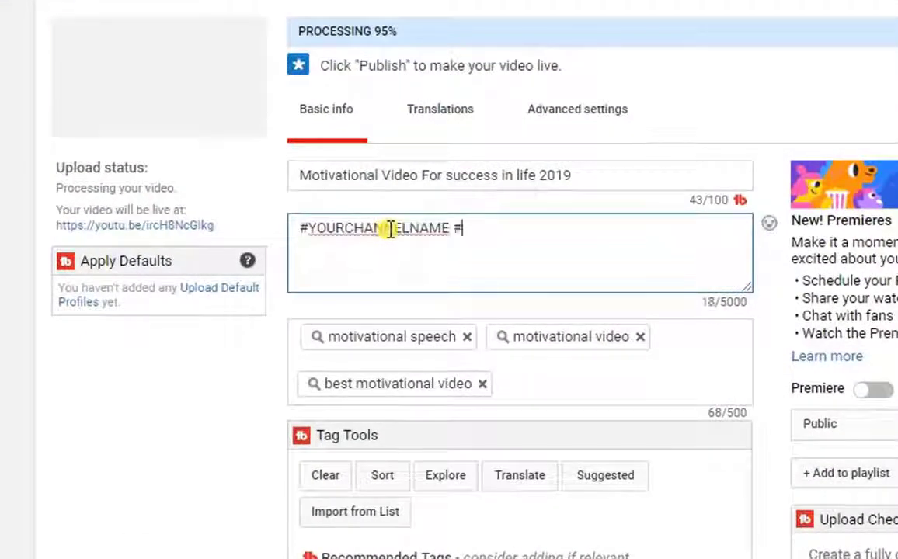
pyautogui.write(' #MOTIVATIONAL')
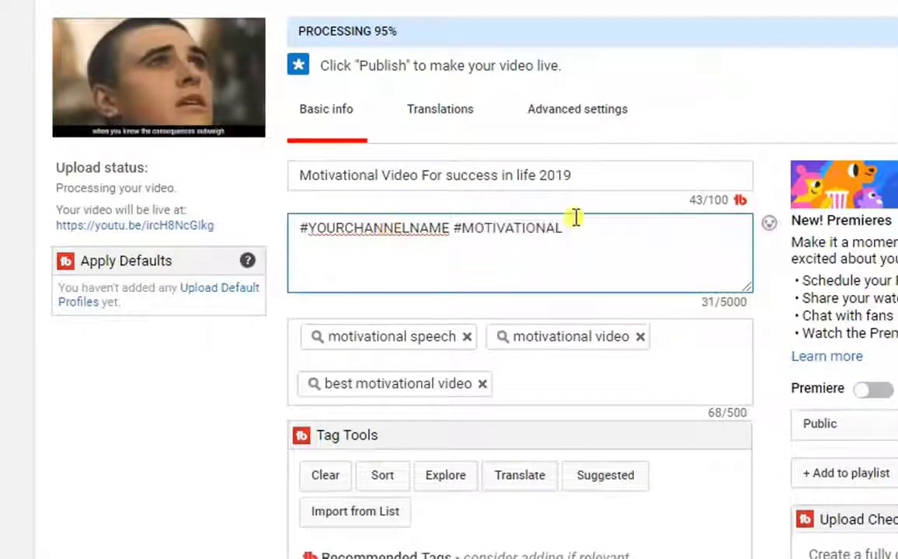
pyautogui.write('  PUT YOUR C')
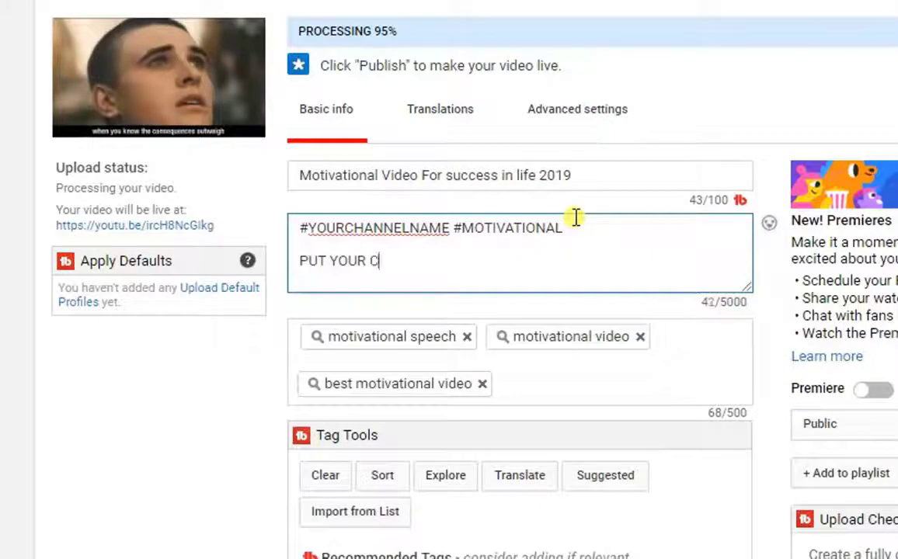
pyautogui.write('PA OFFER LINK HERE')
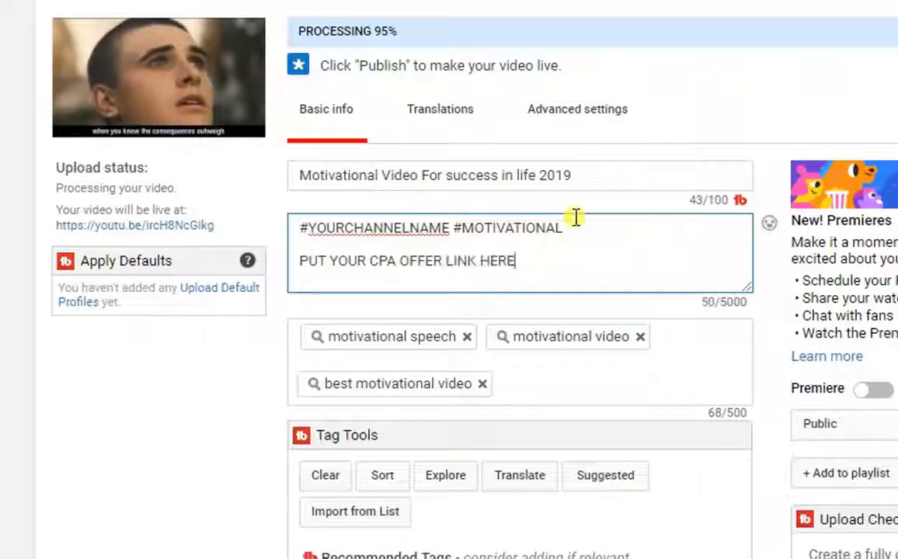
pyautogui.hotkey('shift', 'Home')
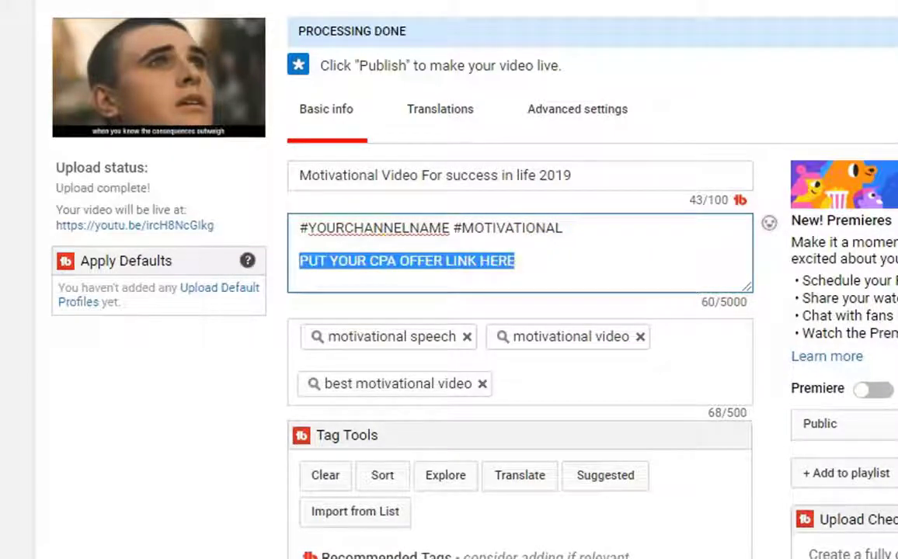
pyautogui.hotkey('ctrl', 't')
pyautogui.write('GOO')
pyautogui.write('gle.COM')
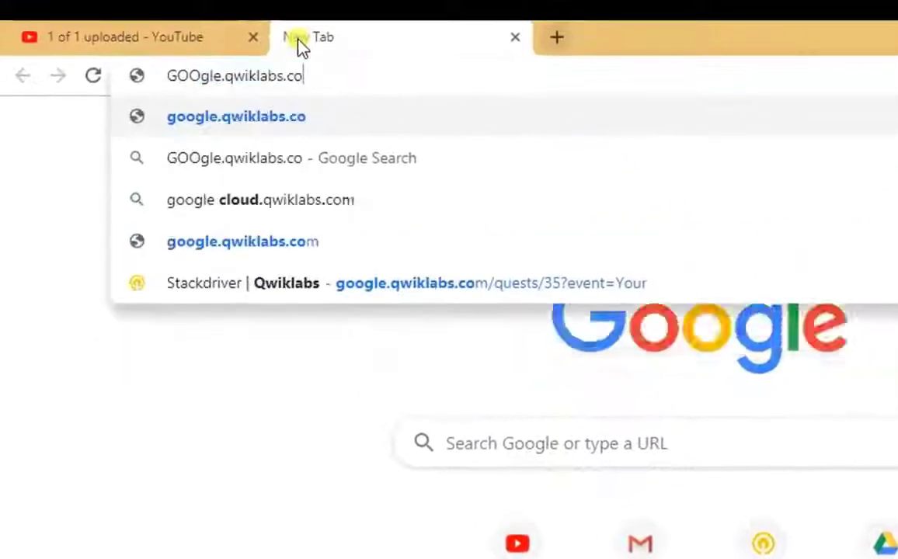
# Search Google for bitly in a new tab
pyautogui.hotkey('ctrl', 'a')
pyautogui.hotkey('ctrl', 'c')
pyautogui.click(448, 28)
pyautogui.write('BITLY')
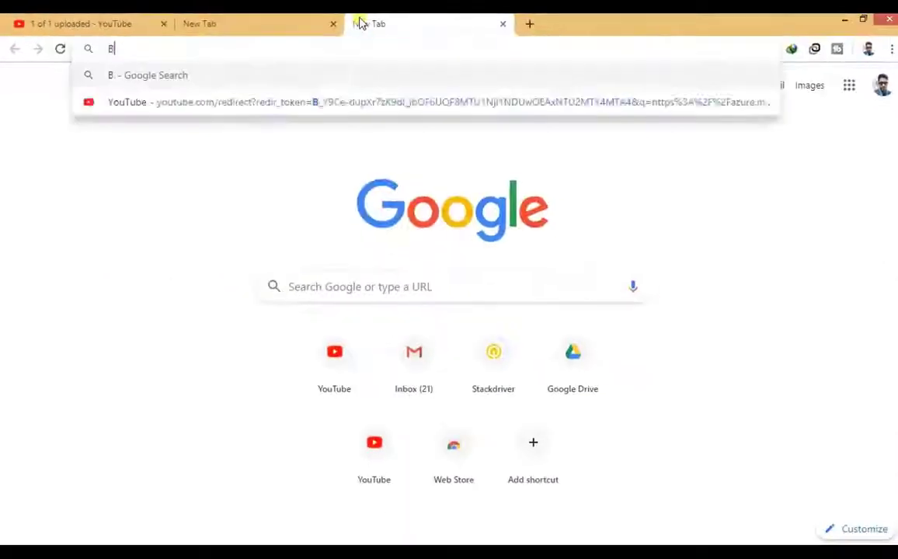
pyautogui.press('Return')
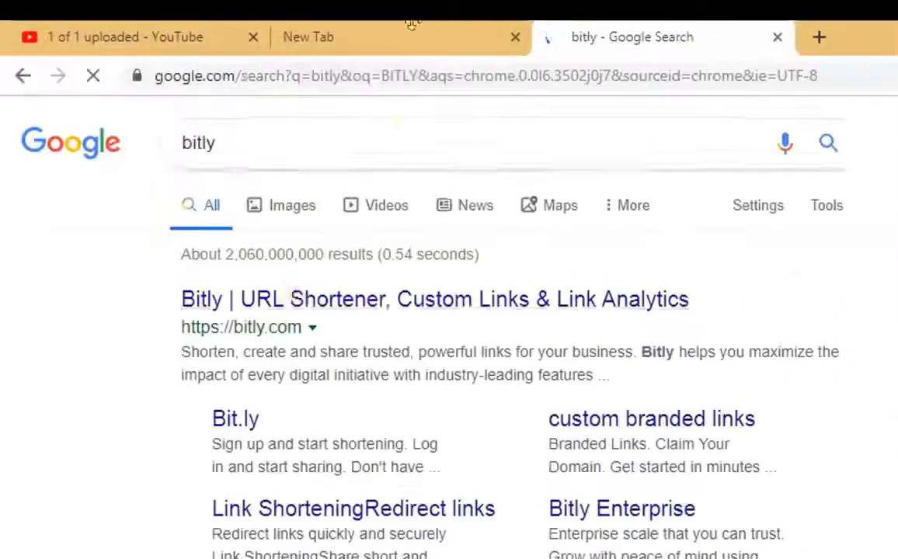
# Paste the copied address into Bitly's link box, then close Bitly for an incognito window
pyautogui.click(377, 39)
pyautogui.rightClick(303, 77)
pyautogui.press('Escape')
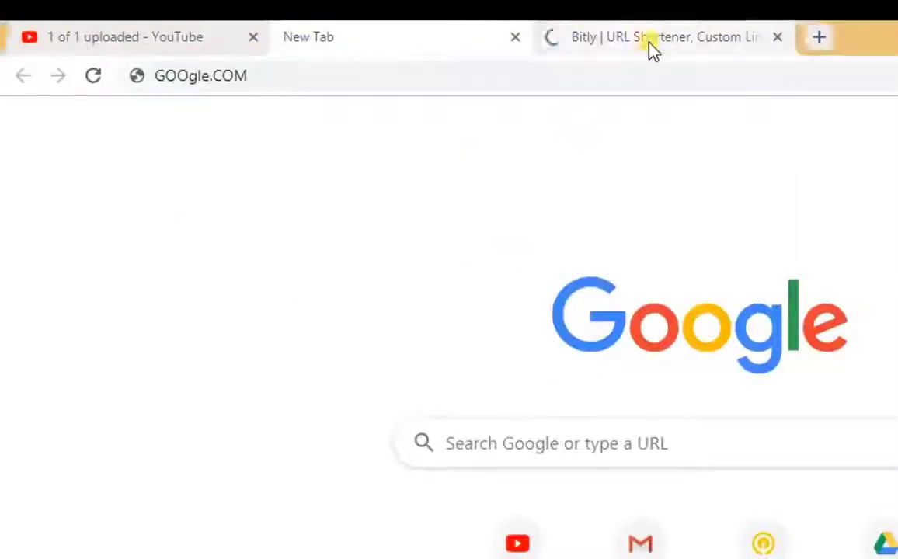
pyautogui.click(648, 38)
pyautogui.scroll(-3, 571, 386)
pyautogui.rightClick(571, 386)
pyautogui.click(606, 521)
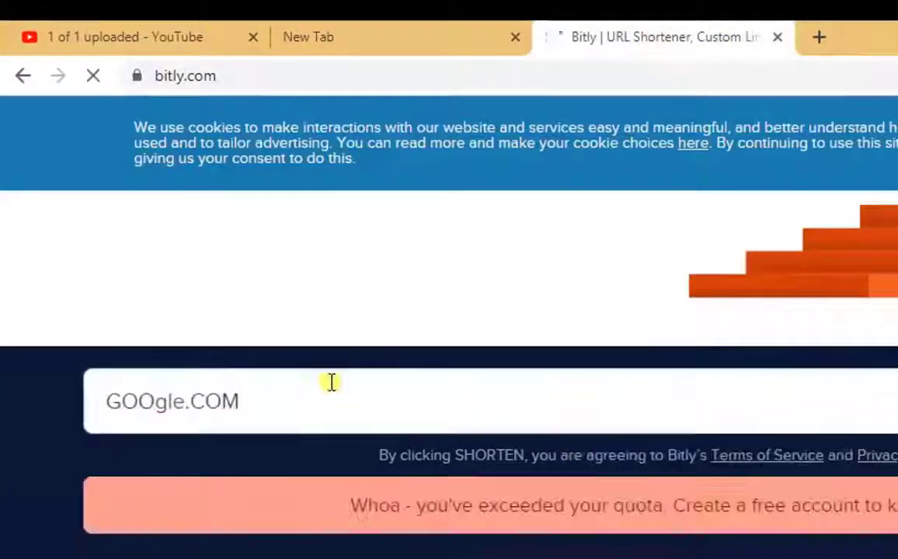
pyautogui.tripleClick(327, 379)
pyautogui.click(778, 38)
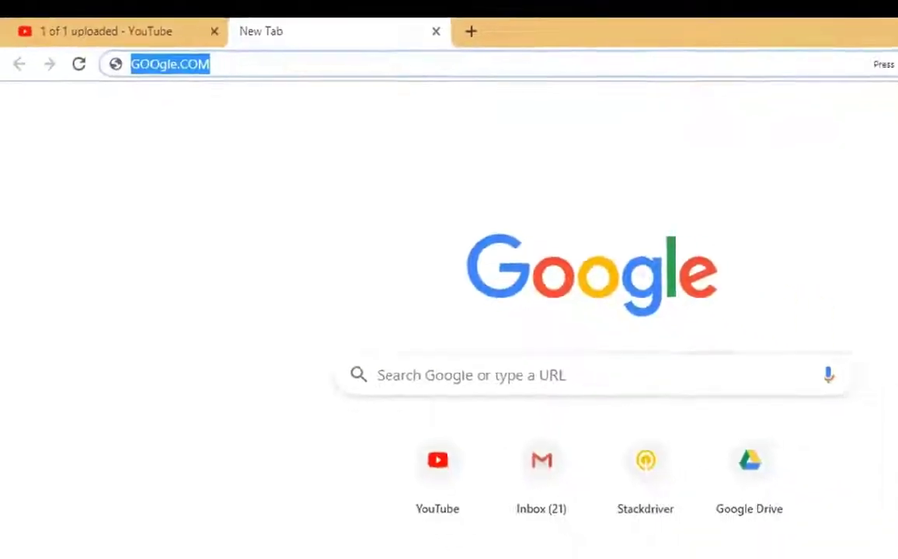
pyautogui.hotkey('ctrl', 'shift', 'n')
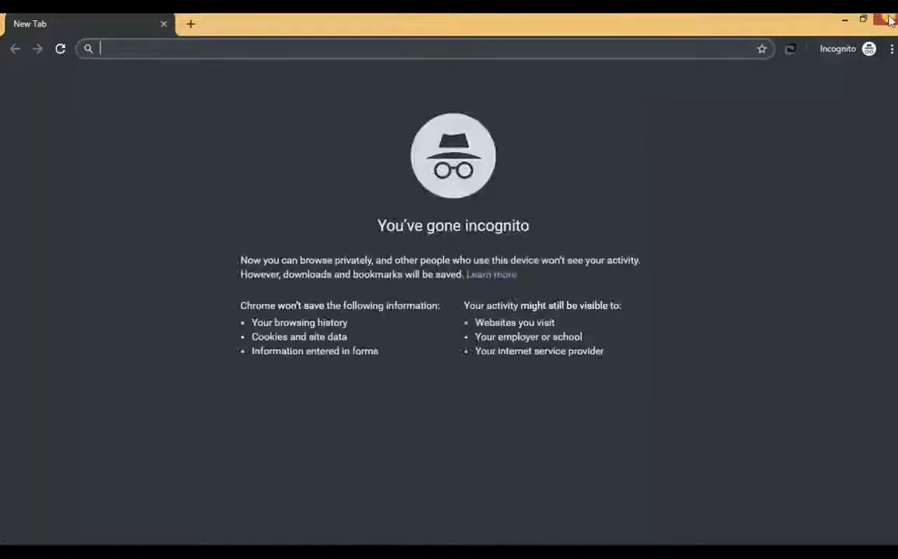
# Open the CPADetails notes from Downloads and select the tracking link
pyautogui.click(844, 19)
pyautogui.click(844, 19)
pyautogui.click(845, 19)
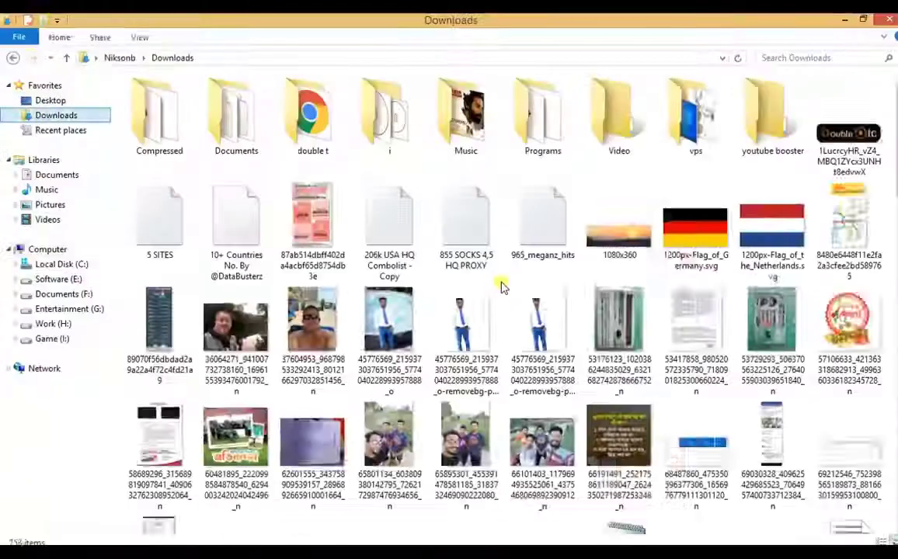
pyautogui.scroll(-5, 466, 295)
pyautogui.scroll(-5, 594, 294)
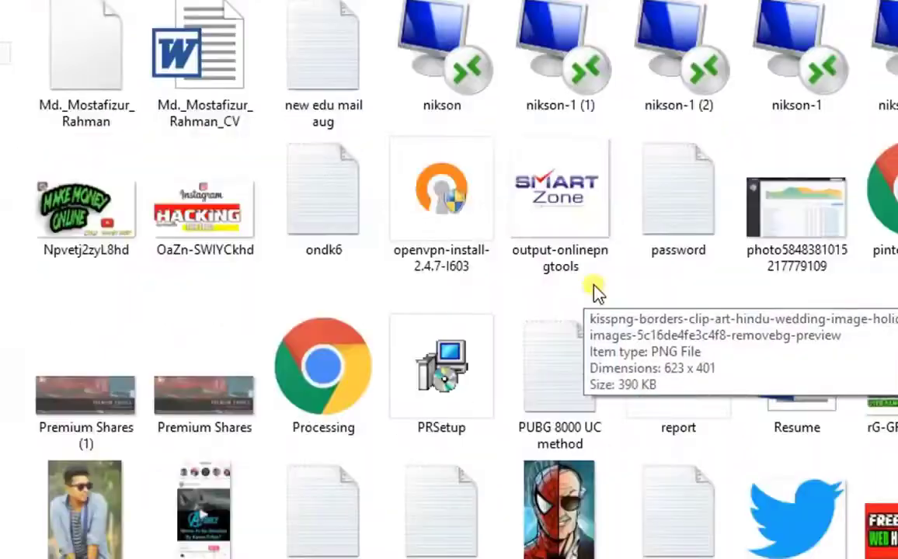
pyautogui.scroll(10, 394, 290)
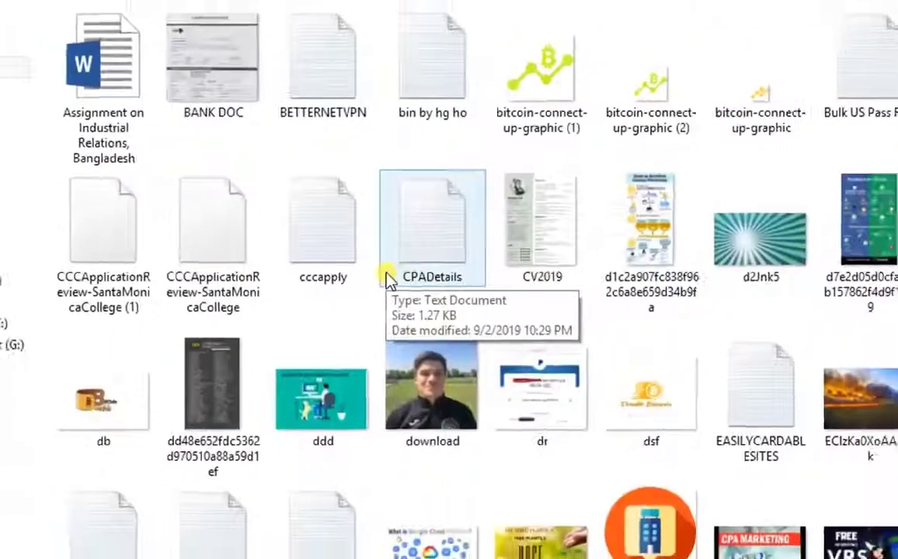
pyautogui.doubleClick(386, 276)
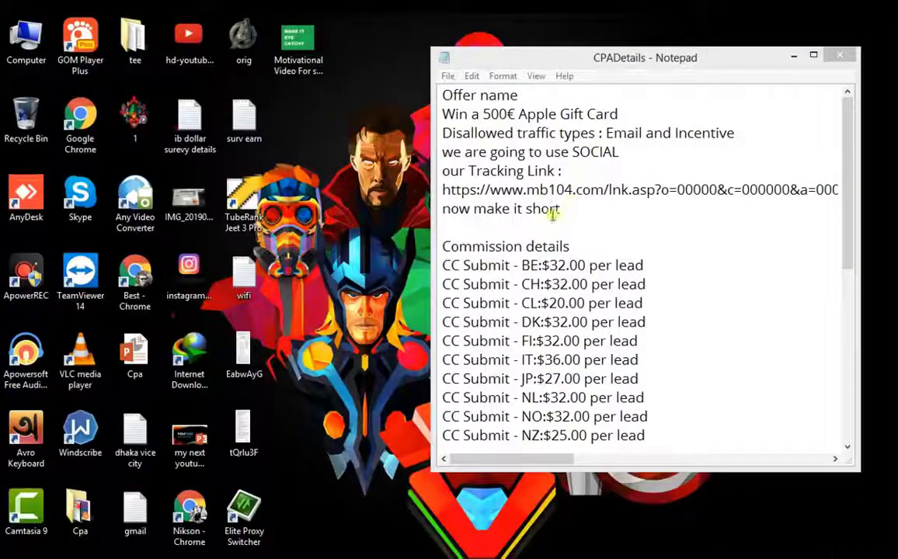
pyautogui.moveTo(442, 189); pyautogui.dragTo(835, 190)
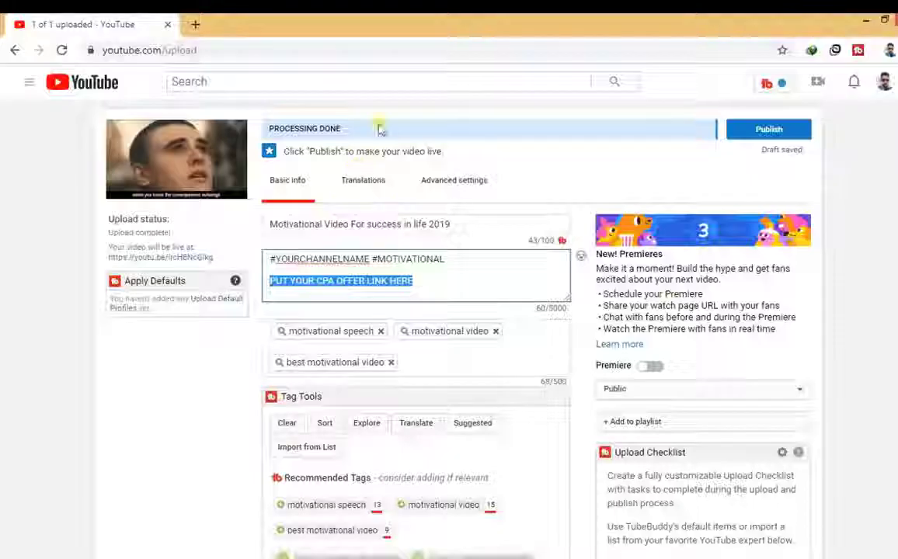
# Shorten the tracking link on bitly.com in an incognito window and copy the short link
pyautogui.click(891, 50)
pyautogui.click(818, 105)
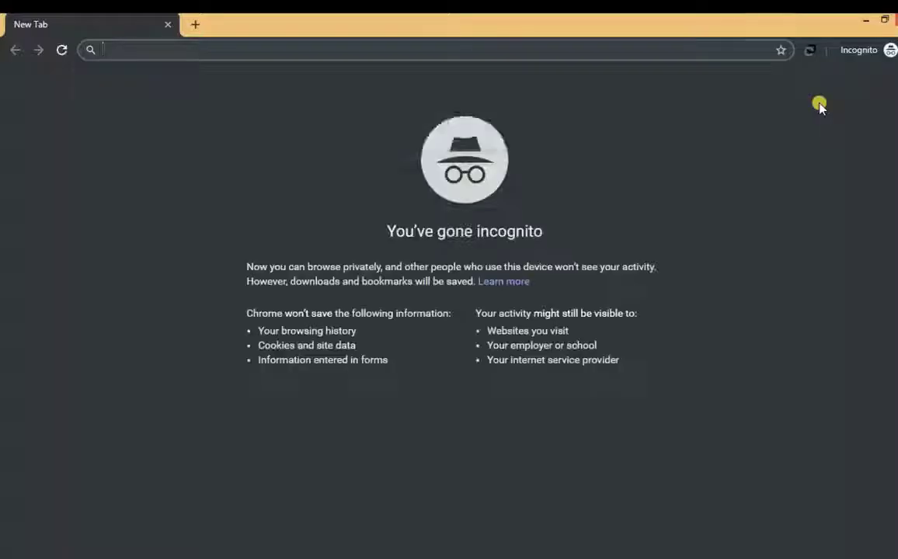
pyautogui.write('bitly')
pyautogui.click(698, 109)
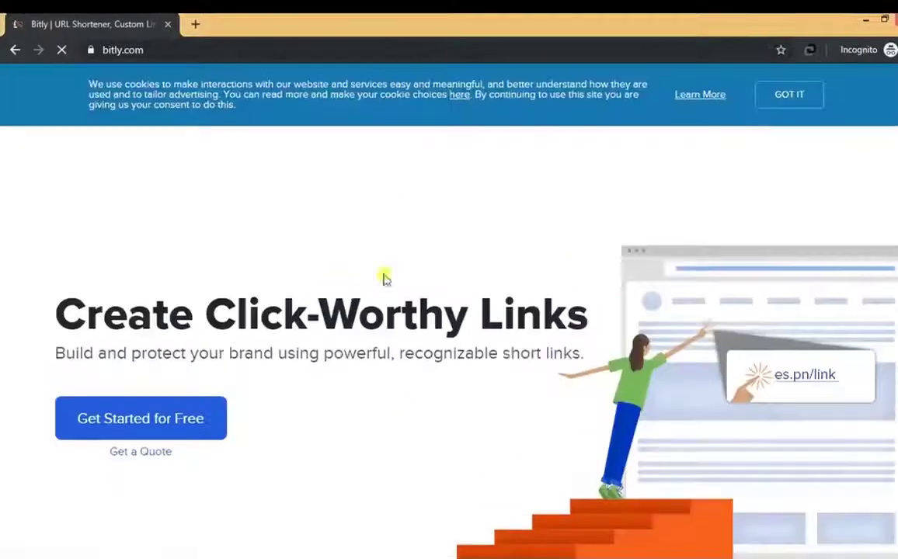
pyautogui.scroll(-5, 372, 177)
pyautogui.rightClick(337, 185)
pyautogui.click(361, 277)
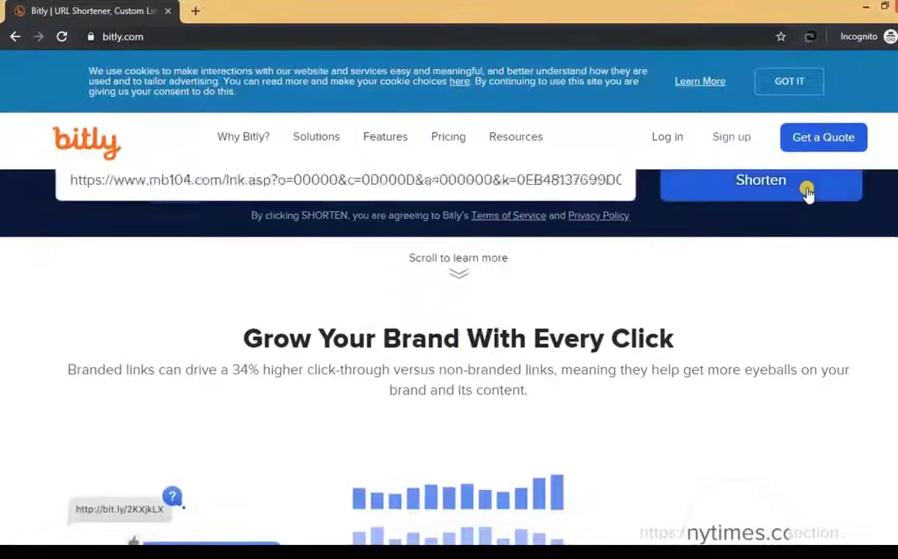
pyautogui.click(806, 193)
pyautogui.click(817, 255)
# Paste the bit.ly/2kkWKDI short link under 'now make it short' and over the description placeholder
pyautogui.hotkey('alt', 'Tab')
pyautogui.click(495, 212)
pyautogui.rightClick(494, 208)
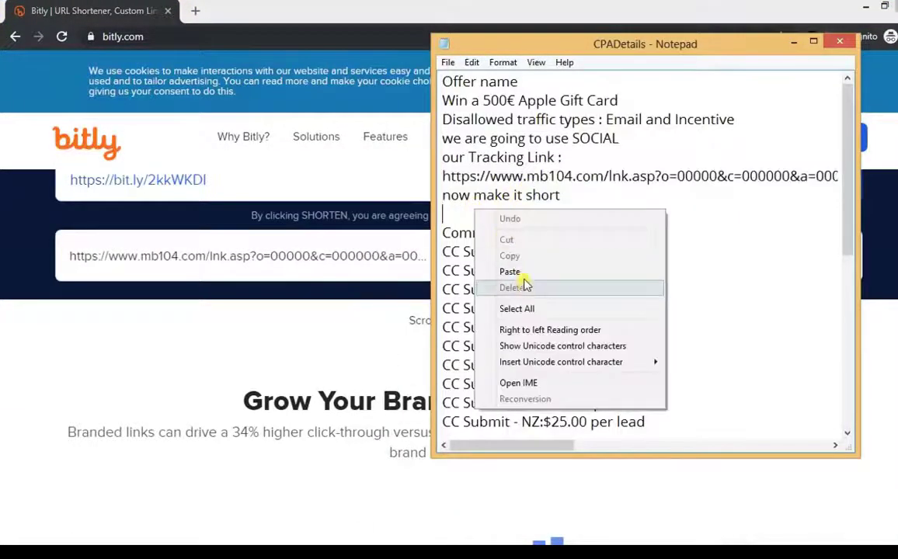
pyautogui.click(517, 271)
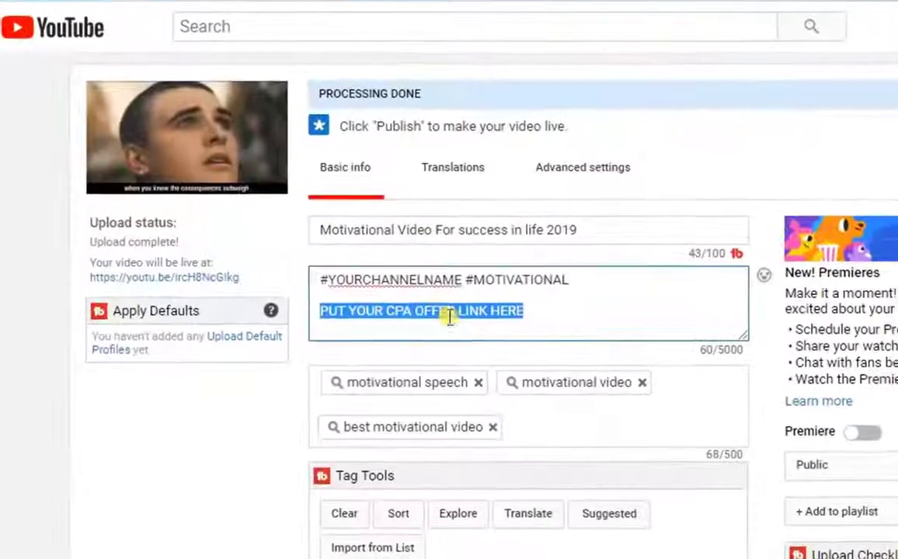
pyautogui.write('https://bit.ly/2kkWKDI')
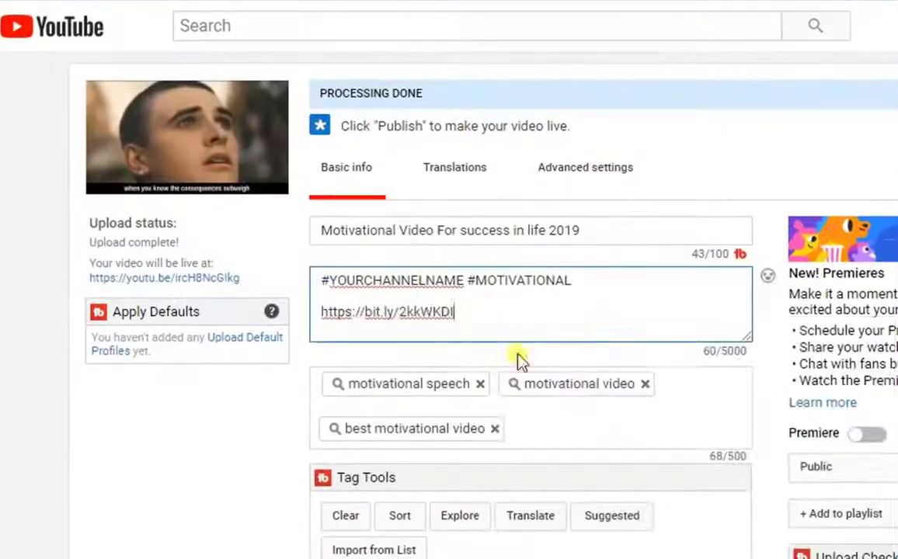
# Add the line 'put here your facebook page link youtube channel link also' below the bit.ly link
pyautogui.press('Return')
pyautogui.press('Return')
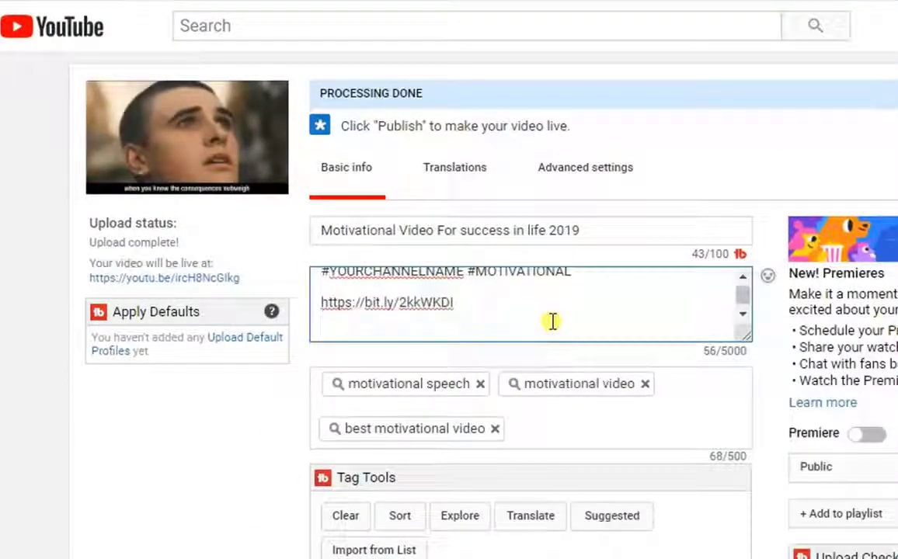
pyautogui.write('put here your facebook pag')
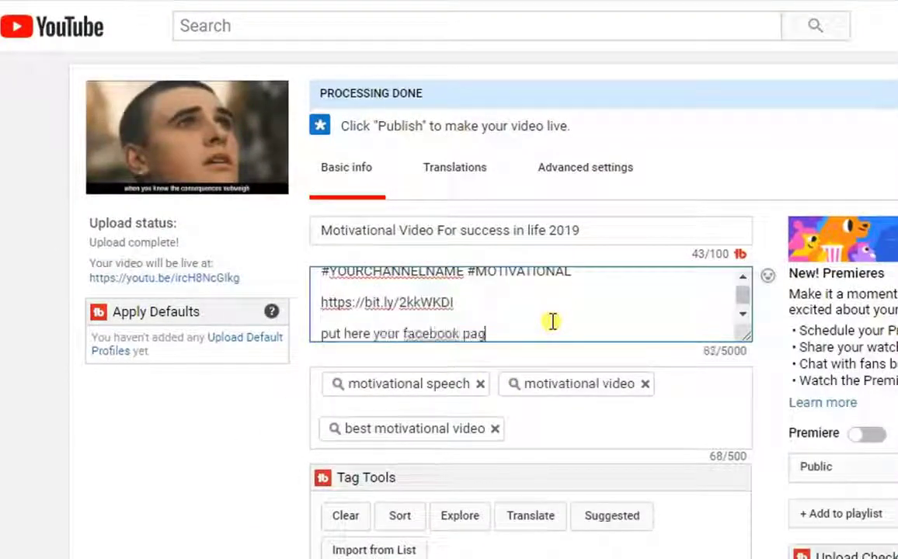
pyautogui.write('e link youtube channel ')
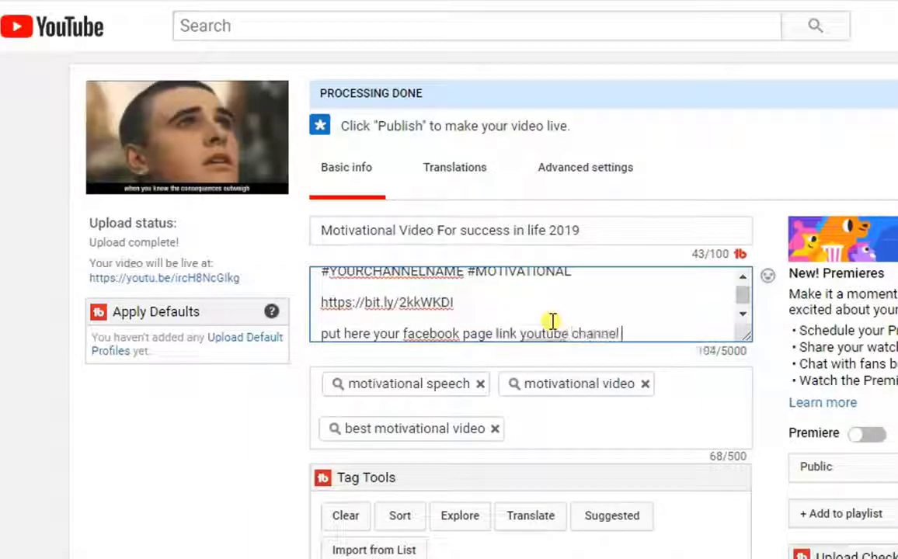
pyautogui.write('link also')
pyautogui.click(807, 467)
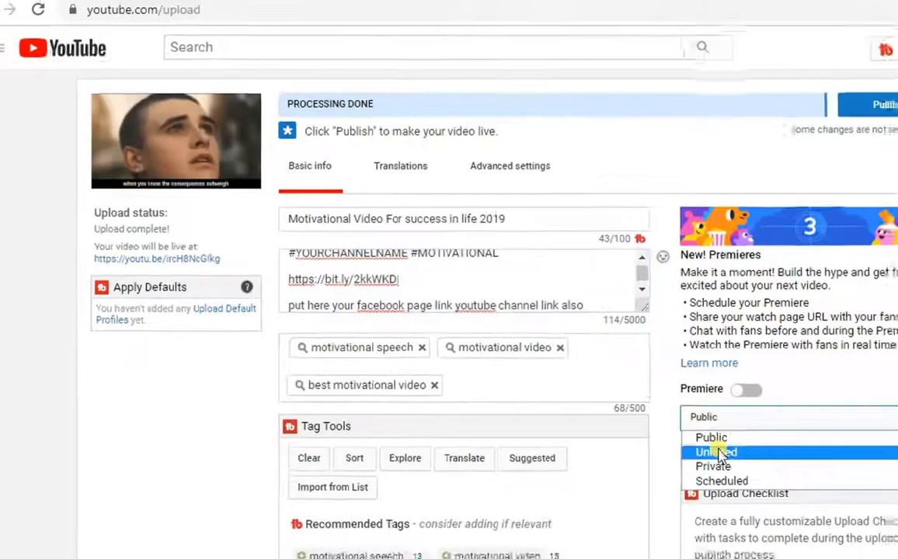
# Make the video Unlisted, set its category to Education, and finish the upload
pyautogui.click(715, 451)
pyautogui.click(374, 165)
pyautogui.click(474, 166)
pyautogui.click(636, 235)
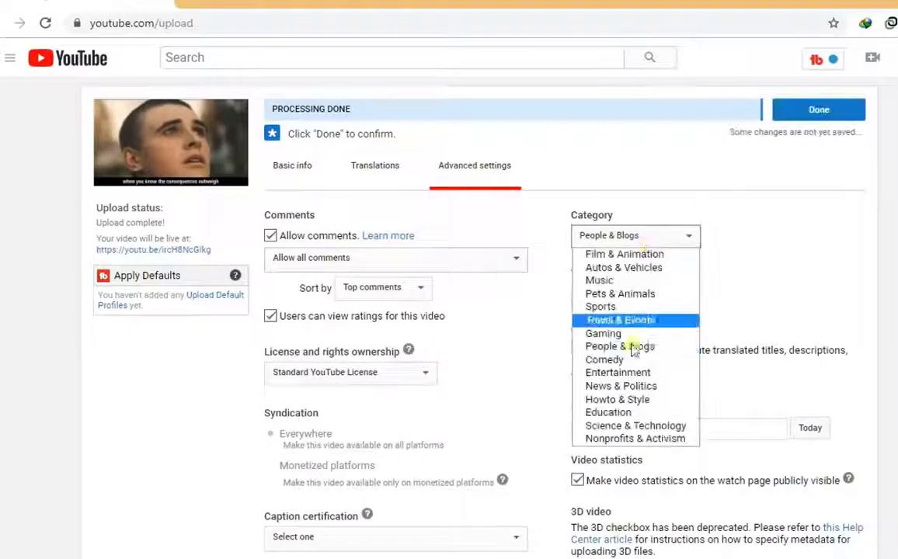
pyautogui.click(635, 412)
pyautogui.scroll(-3, 565, 337)
pyautogui.scroll(3, 755, 187)
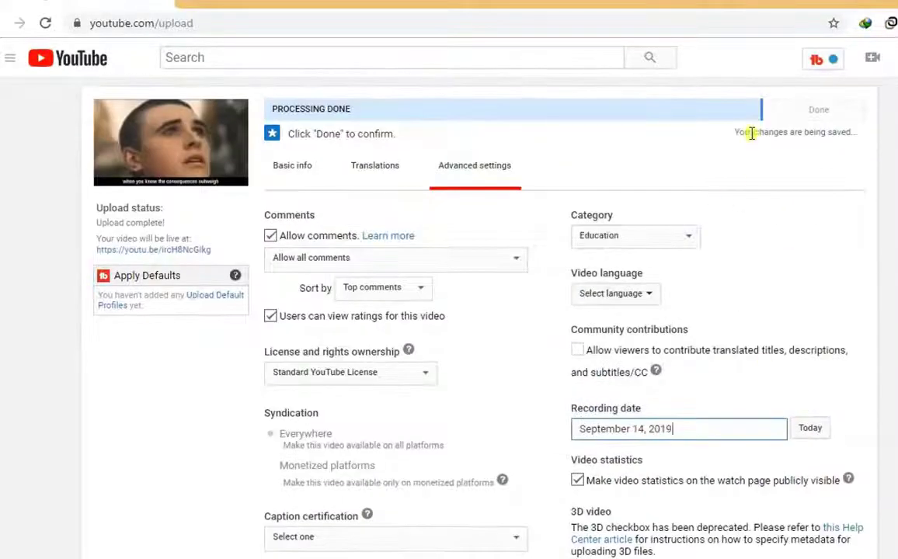
pyautogui.click(819, 109)
# Paste the video's share link under a 'video link' line in the CPADetails notes, then open a new tab
pyautogui.click(465, 205)
pyautogui.rightClick(465, 203)
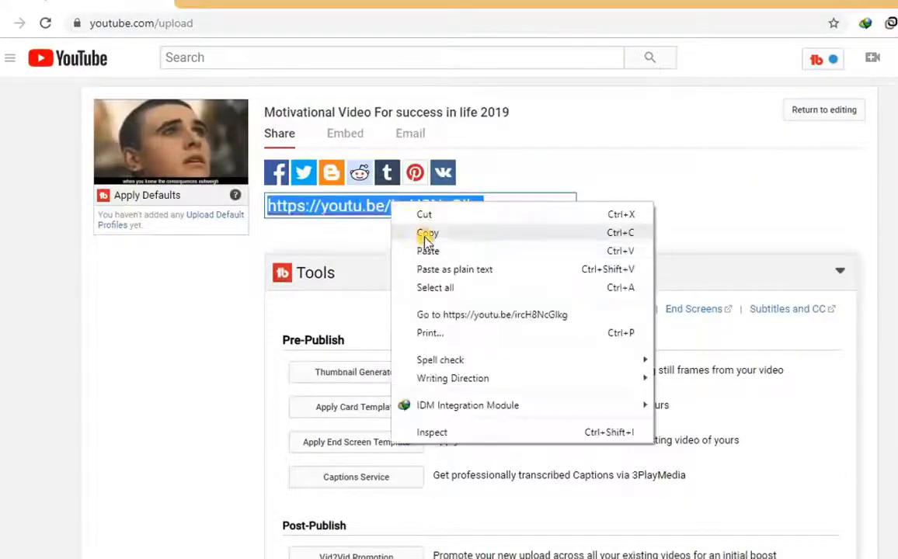
pyautogui.click(482, 231)
pyautogui.hotkey('alt', 'Tab')
pyautogui.scroll(-6, 649, 341)
pyautogui.click(508, 451)
pyautogui.write('video ')
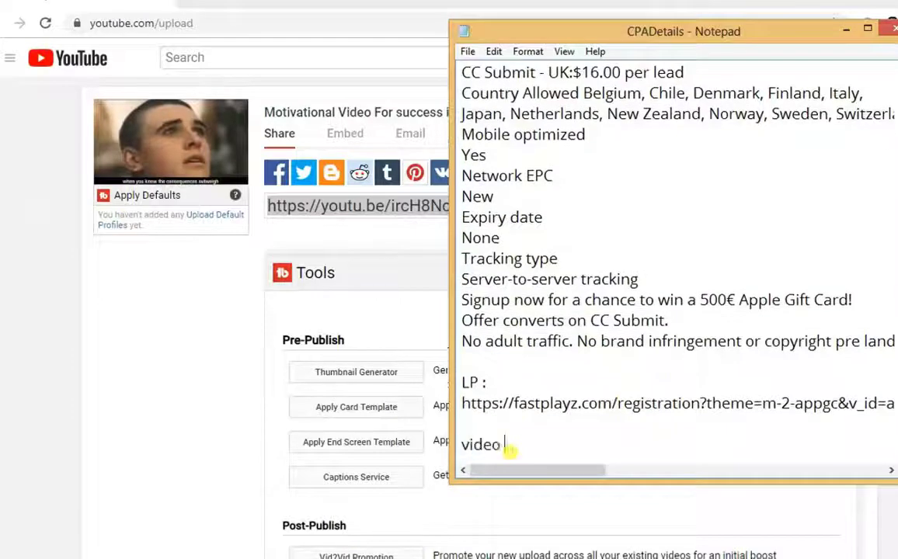
pyautogui.write('link')
pyautogui.press('Return')
pyautogui.hotkey('ctrl', 'v')
pyautogui.hotkey('alt', 'Tab')
pyautogui.click(190, 4)
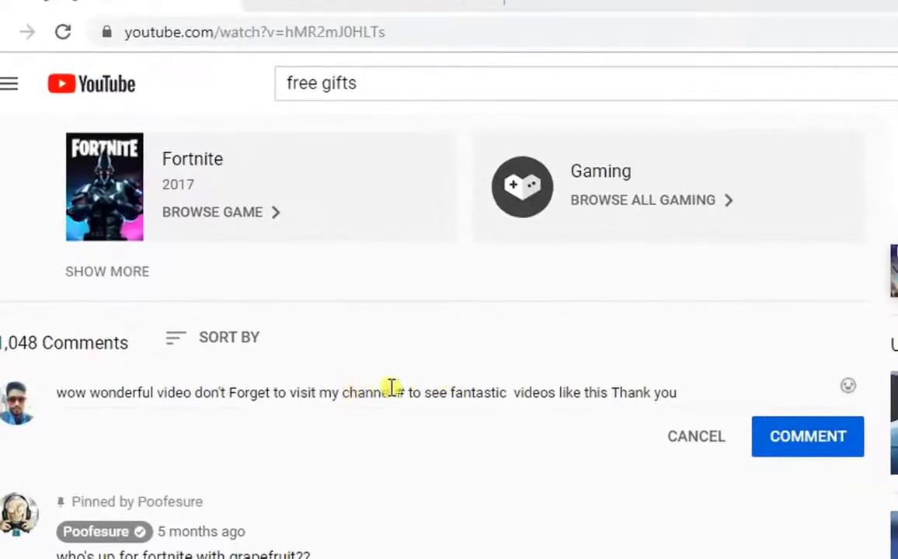
# Replace the placeholder after # in the comment with the channel name and post it
pyautogui.click(412, 392)
pyautogui.press('BackSpace')
pyautogui.write('yourc')
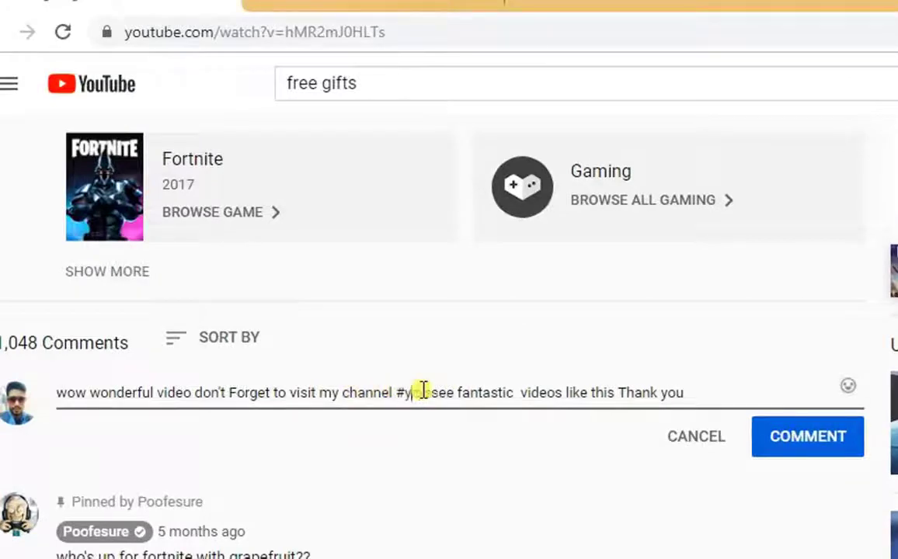
pyautogui.write('hannelna')
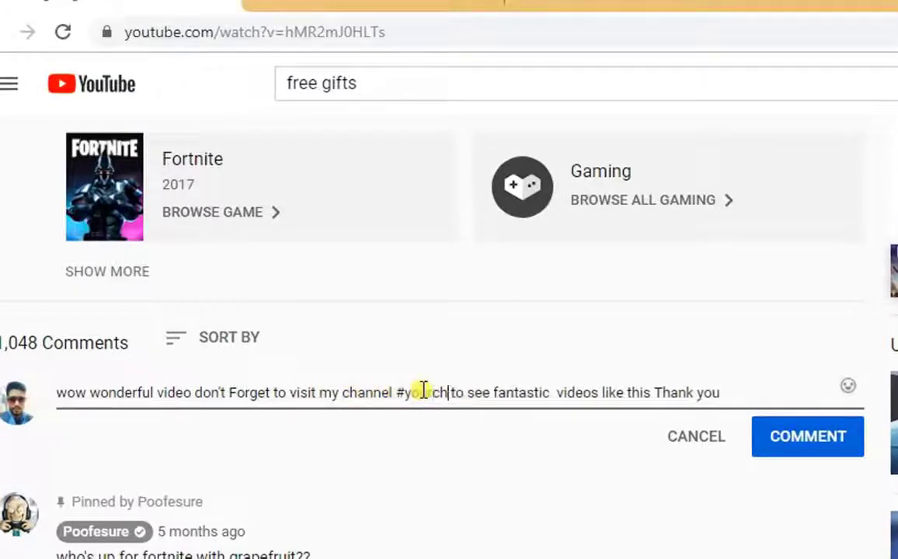
pyautogui.write('me')
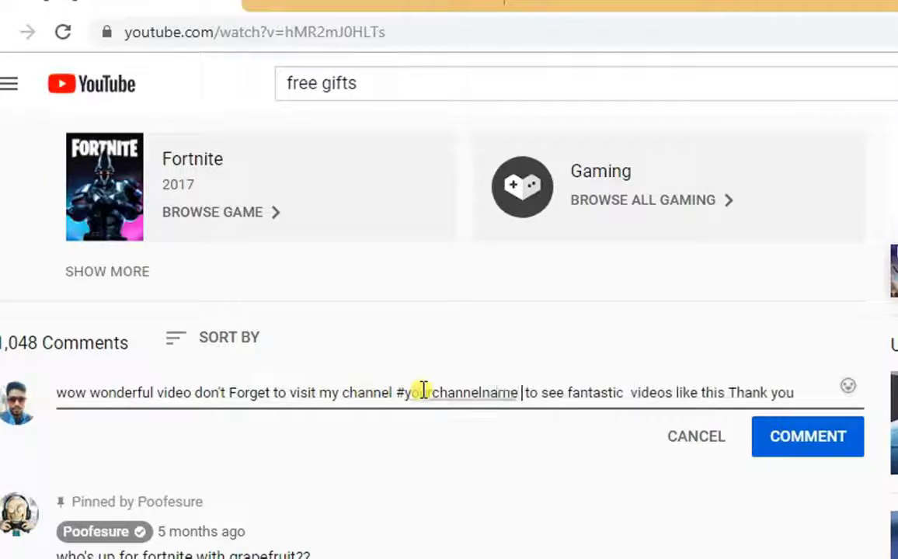
pyautogui.press('BackSpace')
pyautogui.press('BackSpace')
pyautogui.press('BackSpace')
pyautogui.press('BackSpace')
pyautogui.press('BackSpace')
pyautogui.press('BackSpace')
pyautogui.press('BackSpace')
pyautogui.press('BackSpace')
pyautogui.press('BackSpace')
pyautogui.press('BackSpace')
pyautogui.press('BackSpace')
pyautogui.press('BackSpace')
pyautogui.press('BackSpace')
pyautogui.press('BackSpace')
pyautogui.press('BackSpace')
pyautogui.press('BackSpace')
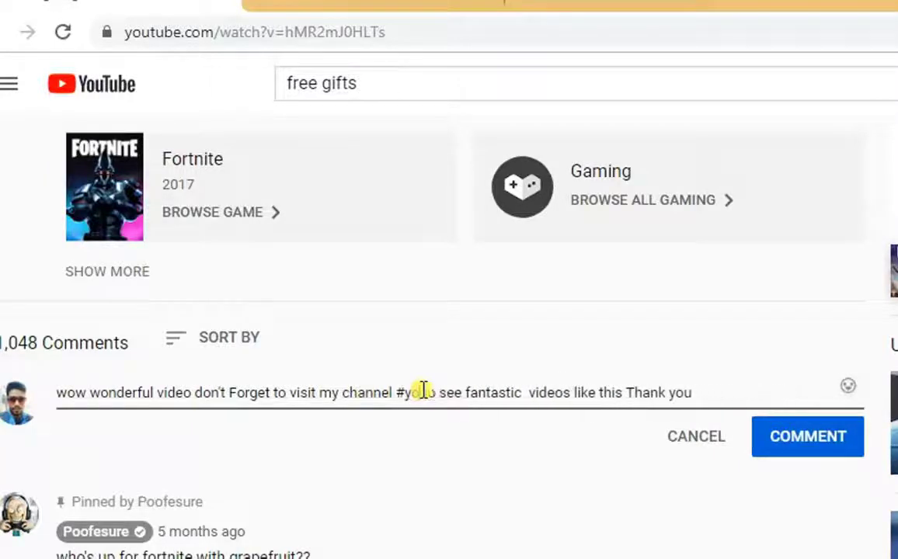
pyautogui.write('nikson')
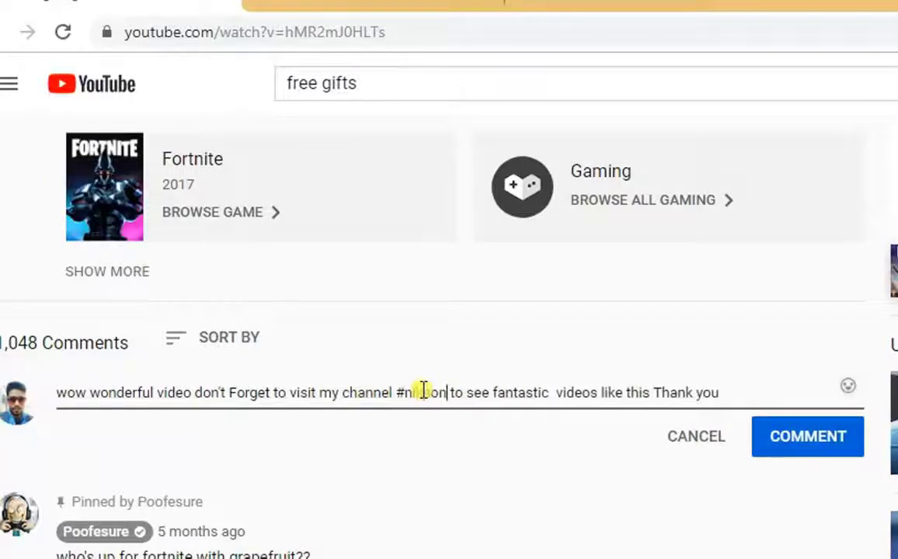
pyautogui.click(798, 437)
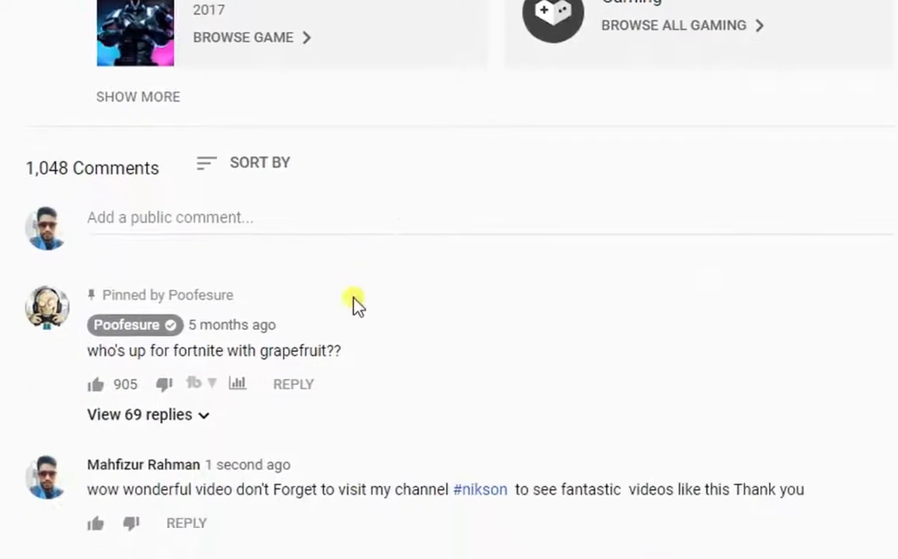
# Follow the channel hashtag link in the newly posted comment
pyautogui.click(478, 493)
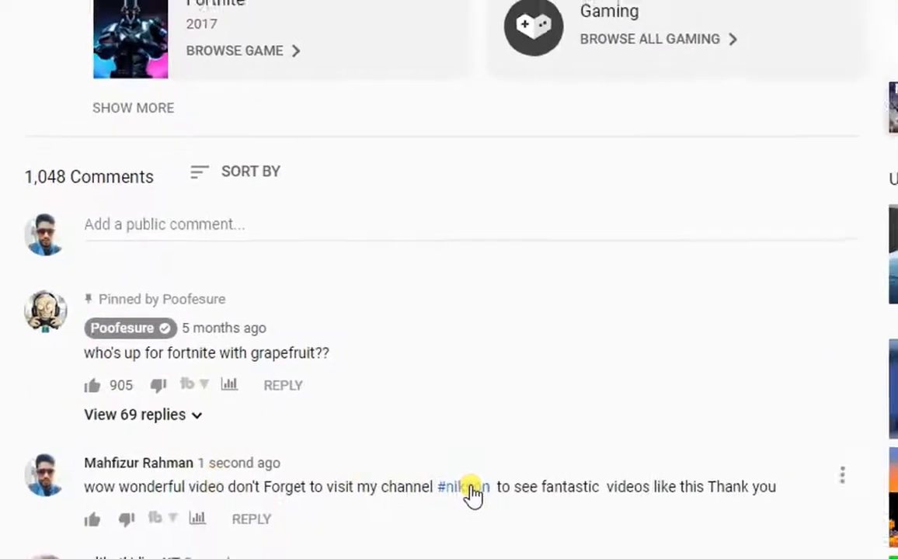